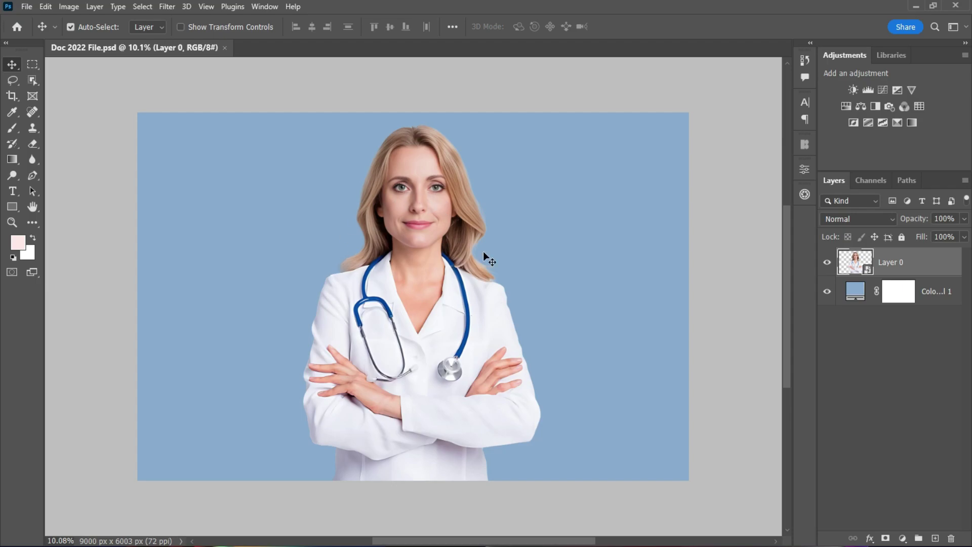
# Create a 1920 × 1080 px web document with an artboard, shown on a light gray pasteboard
pyautogui.click(26, 6)
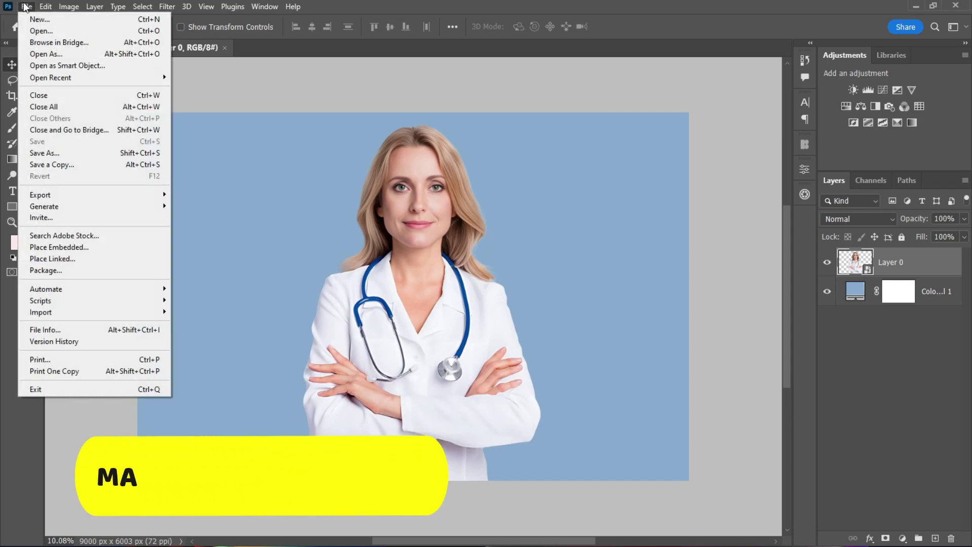
pyautogui.click(38, 17)
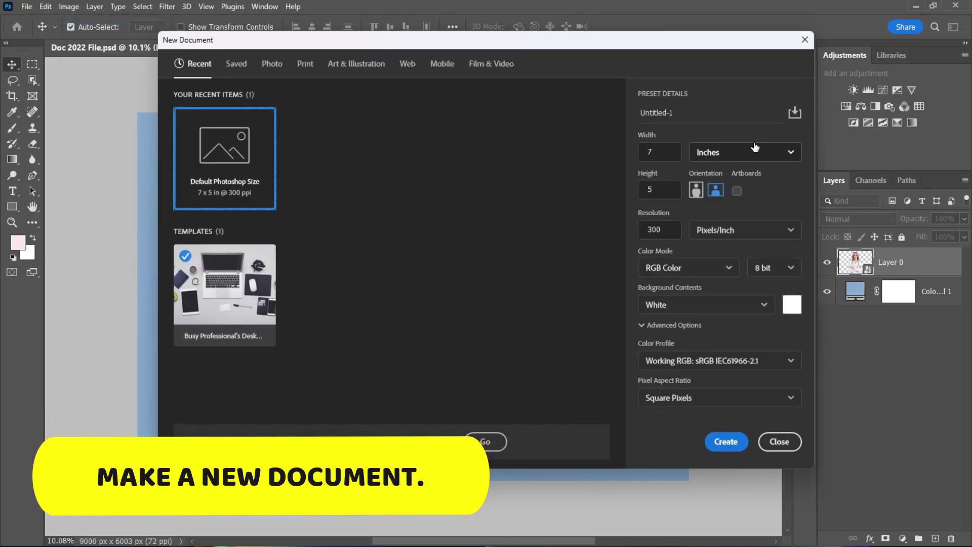
pyautogui.click(408, 63)
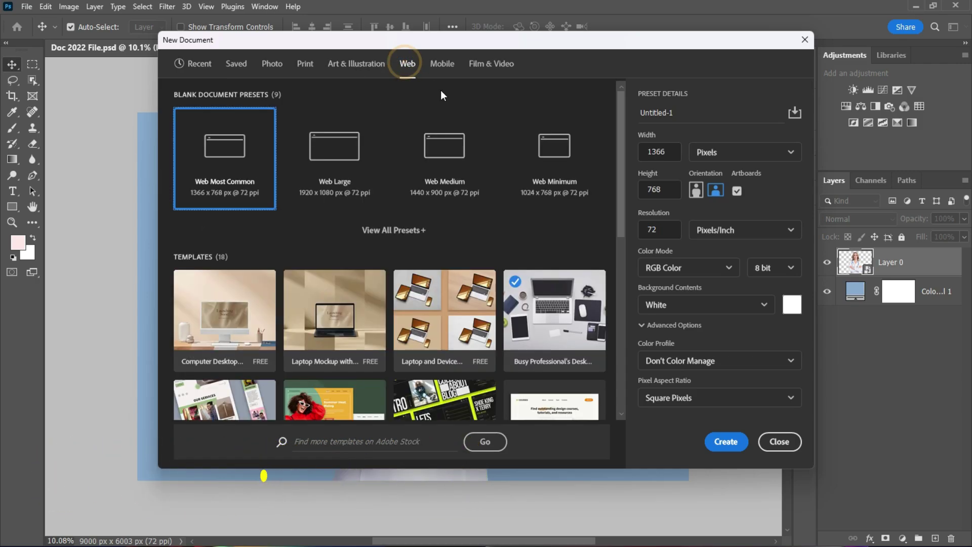
pyautogui.doubleClick(656, 152)
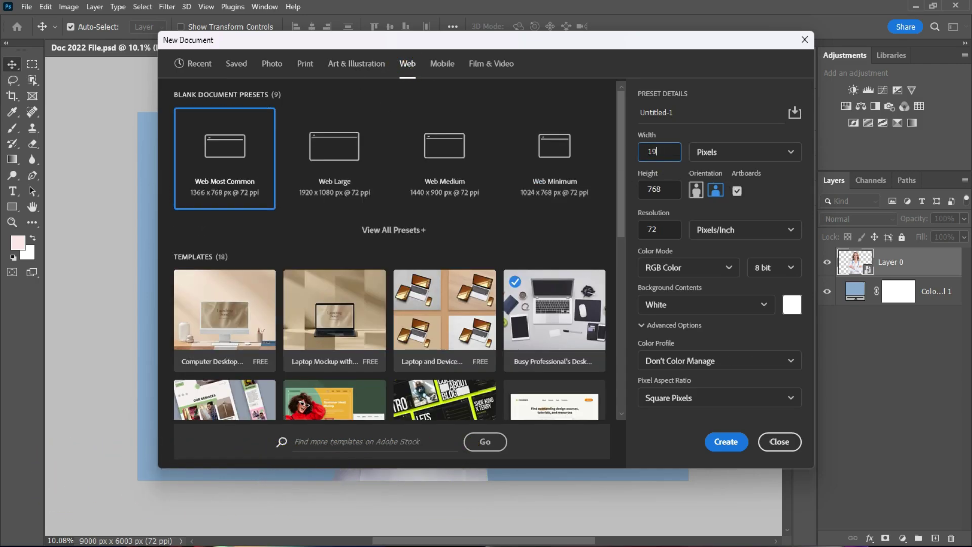
pyautogui.doubleClick(669, 186)
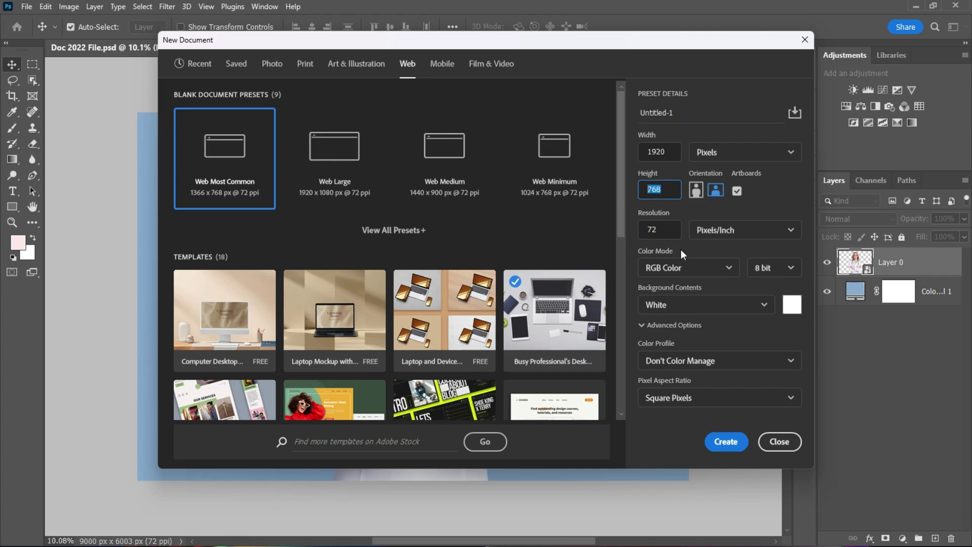
pyautogui.write('1080')
pyautogui.click(726, 442)
pyautogui.rightClick(778, 349)
pyautogui.click(805, 394)
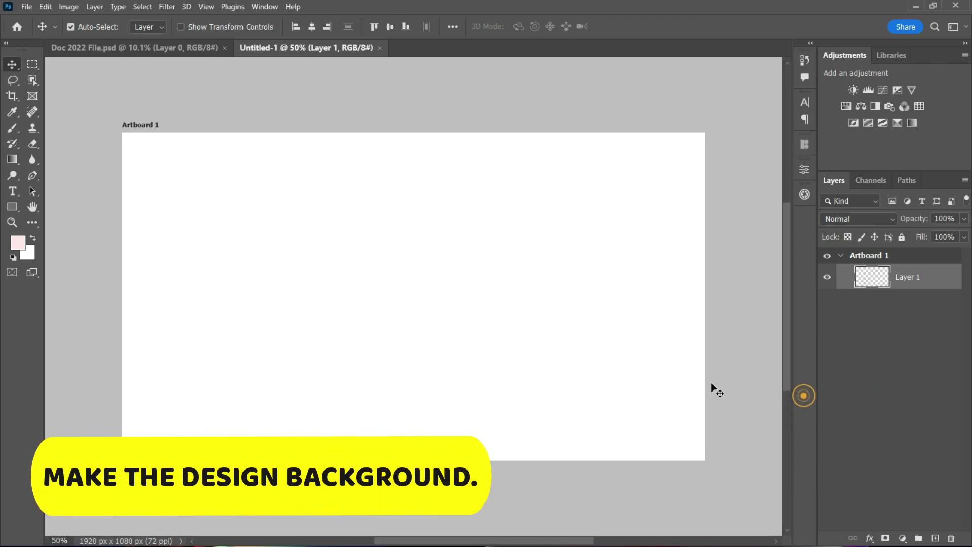
# Fill the empty layer with the light pink foreground color and rename it BG
pyautogui.hotkey('alt', 'BackSpace')
pyautogui.click(907, 283)
pyautogui.doubleClick(907, 284)
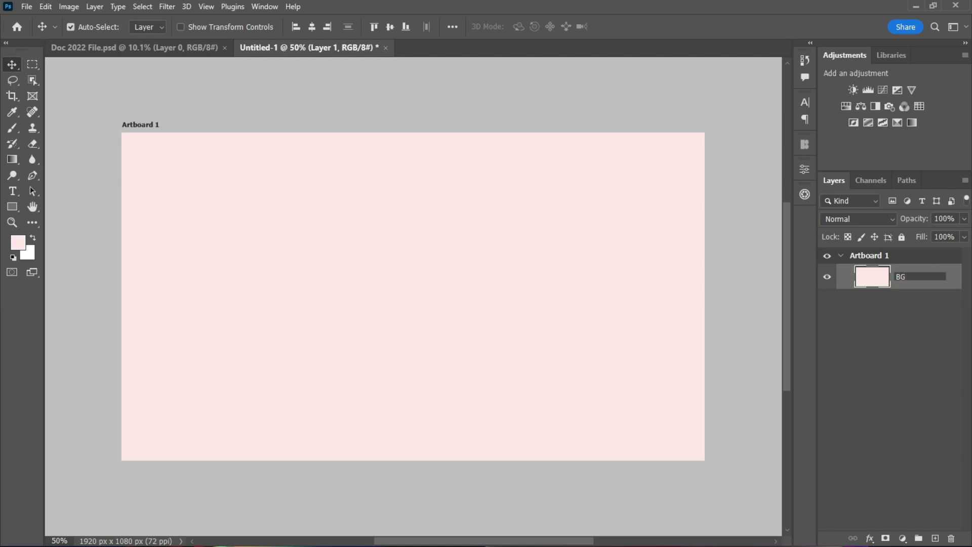
pyautogui.write('BG')
pyautogui.click(937, 326)
# Add a Solid Color fill layer in light cyan d3f7ff above the BG layer
pyautogui.click(902, 539)
pyautogui.click(891, 324)
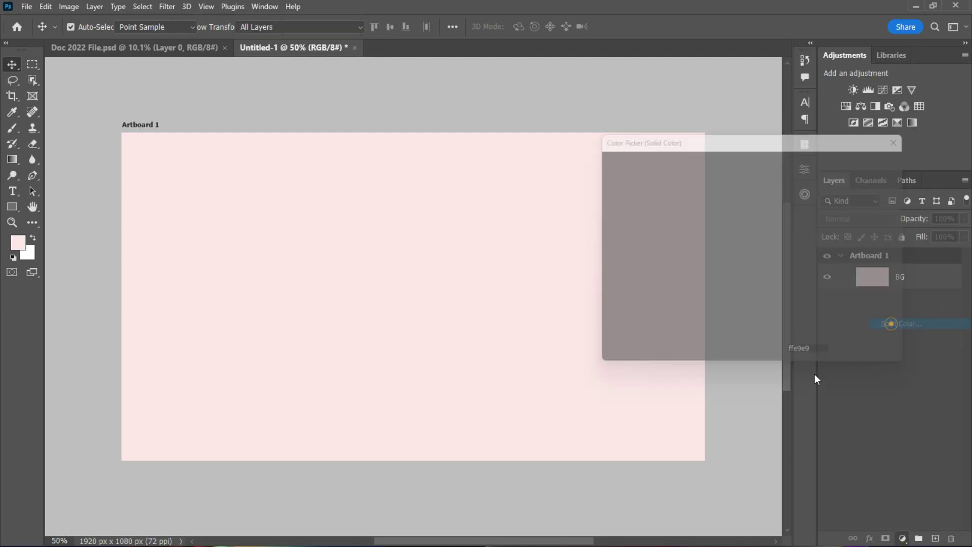
pyautogui.moveTo(768, 232)
pyautogui.mouseDown()
pyautogui.moveTo(769, 221)
pyautogui.moveTo(765, 245)
pyautogui.mouseUp()
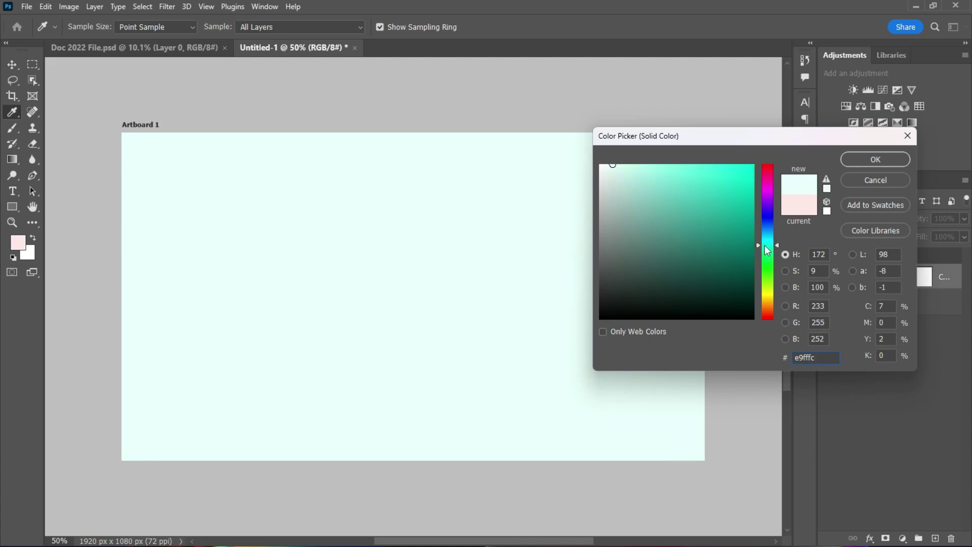
pyautogui.moveTo(631, 165); pyautogui.dragTo(628, 162)
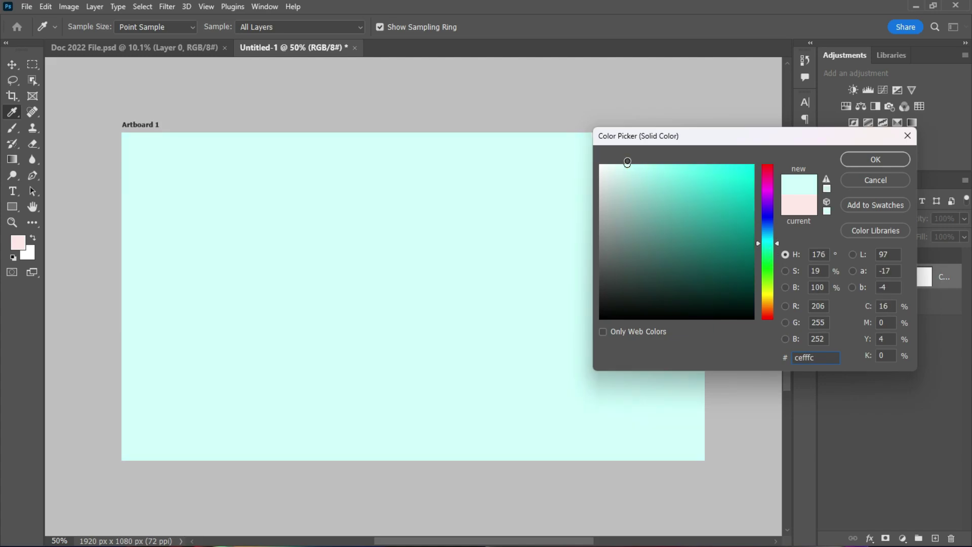
pyautogui.click(765, 236)
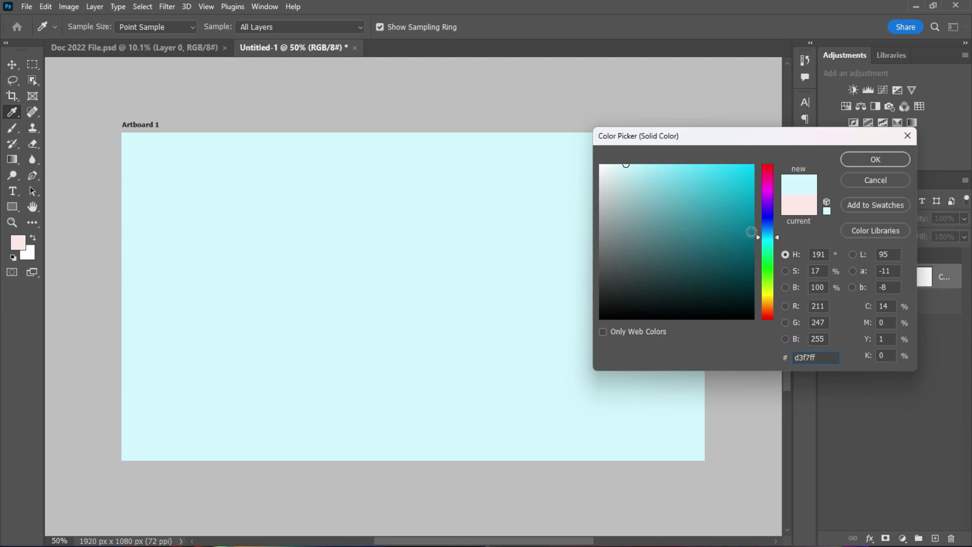
pyautogui.click(876, 160)
pyautogui.click(539, 313)
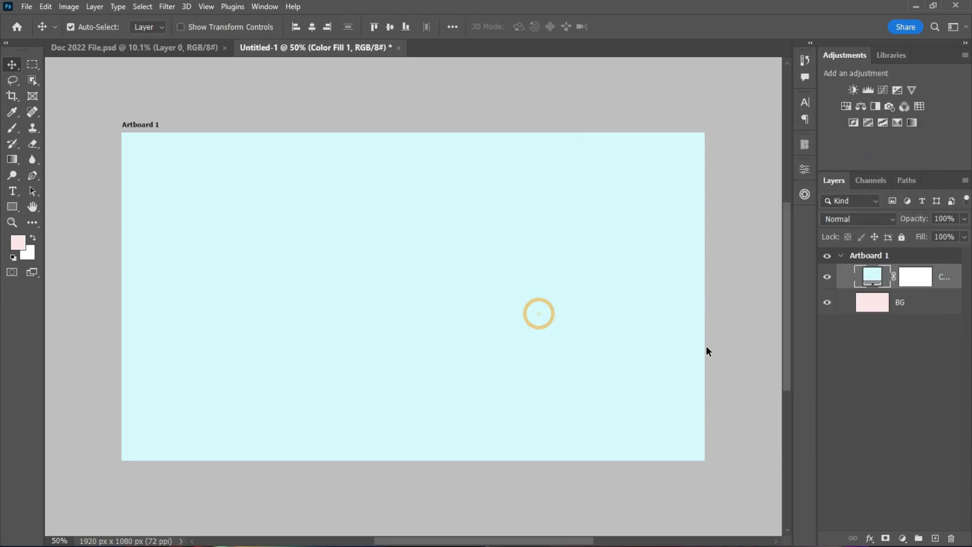
# Draw a rectangle about 591 × 1098 px extending below the artboard, with no stroke and a white fill
pyautogui.click(12, 207)
pyautogui.moveTo(411, 171); pyautogui.dragTo(591, 505)
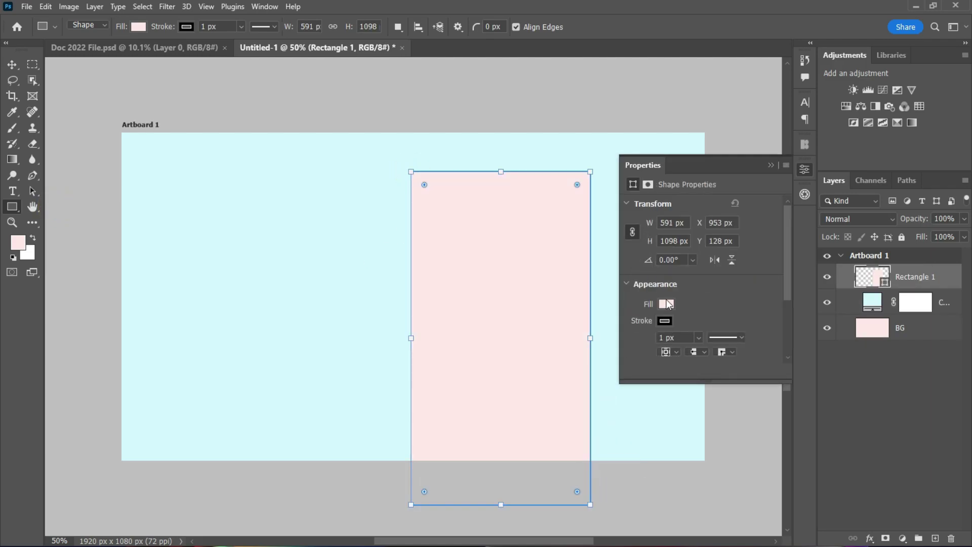
pyautogui.click(667, 329)
pyautogui.click(640, 328)
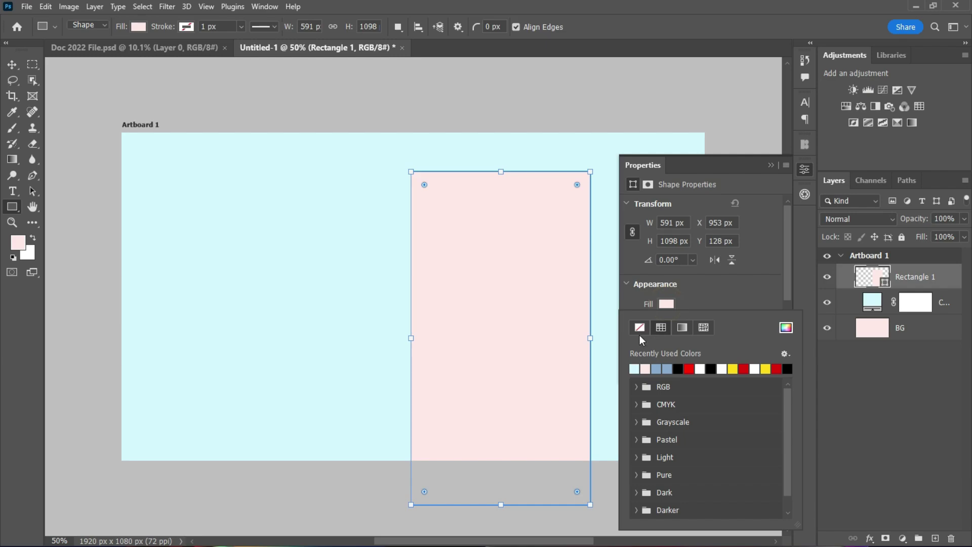
pyautogui.click(667, 302)
pyautogui.click(722, 369)
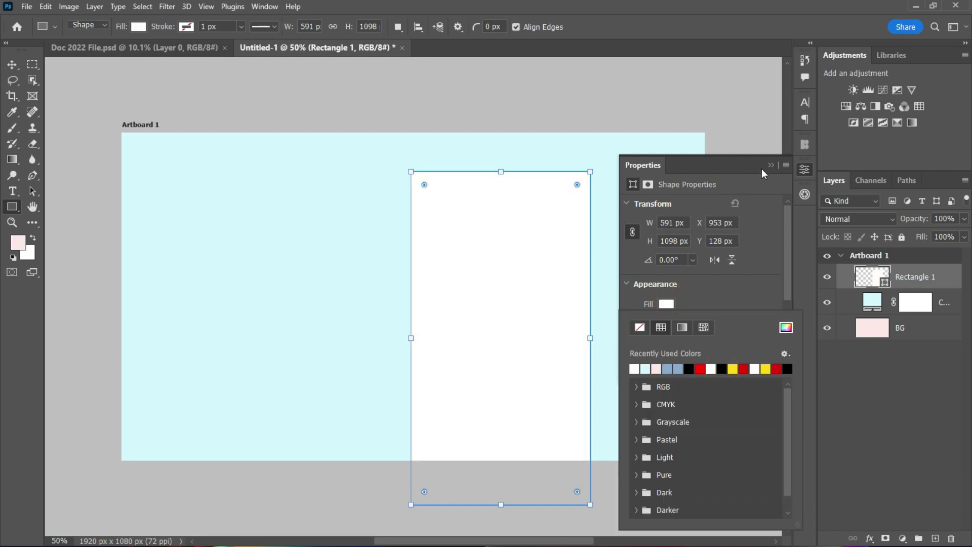
# Fully round all corners of the white rectangle into a pill shape
pyautogui.click(805, 169)
pyautogui.moveTo(786, 269); pyautogui.dragTo(789, 323)
pyautogui.moveTo(733, 284); pyautogui.dragTo(912, 293)
pyautogui.click(772, 166)
pyautogui.press('v')
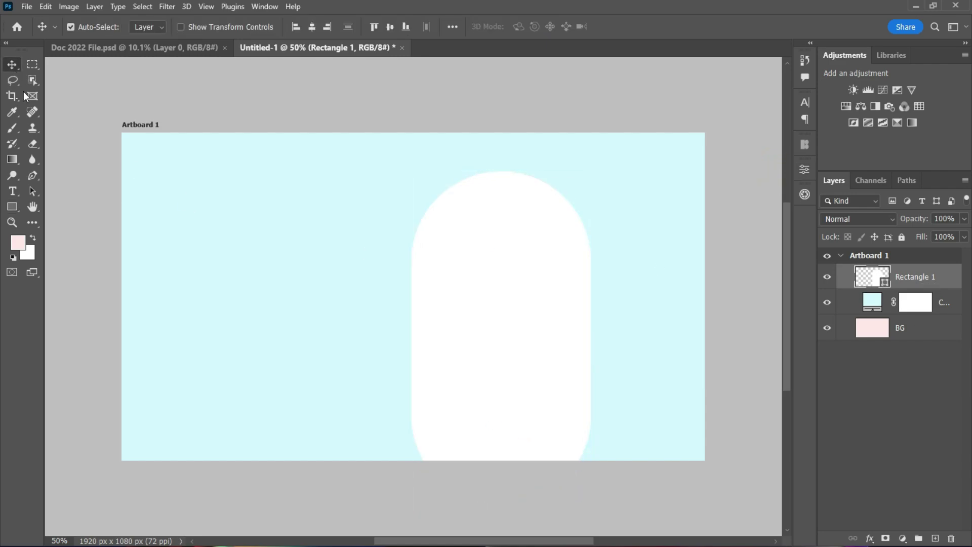
# Move the rounded shape down and right so it forms an arch on the artboard's lower edge, and set its opacity to 53%
pyautogui.moveTo(521, 314); pyautogui.dragTo(567, 362)
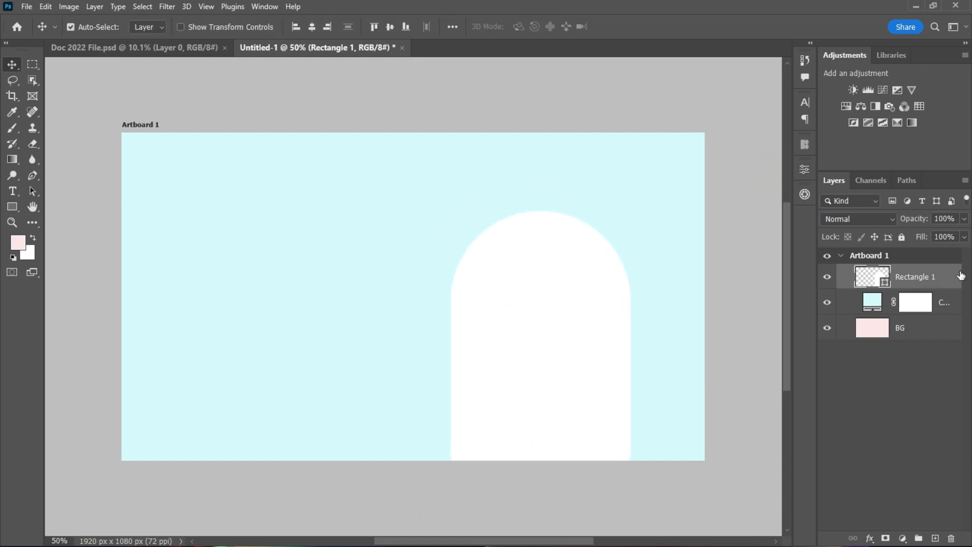
pyautogui.click(965, 220)
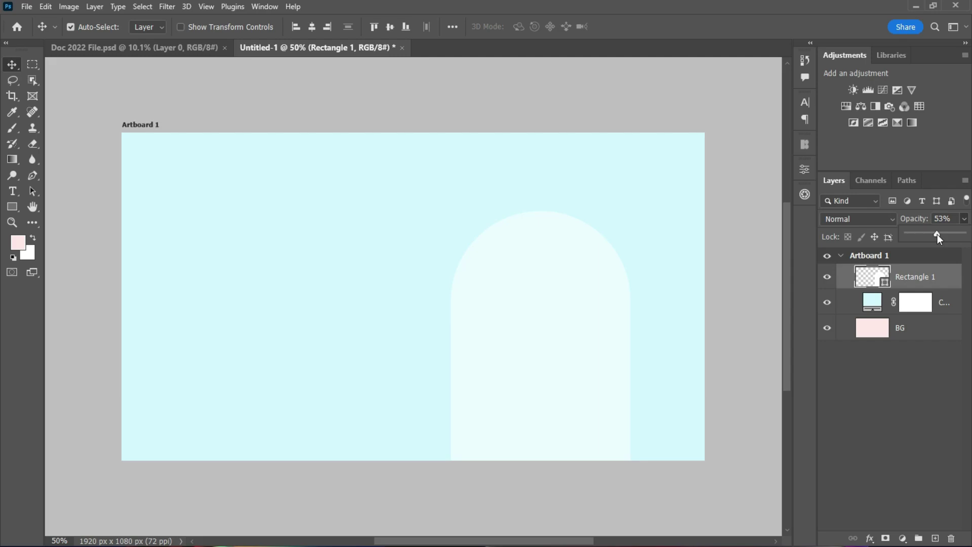
pyautogui.click(565, 320)
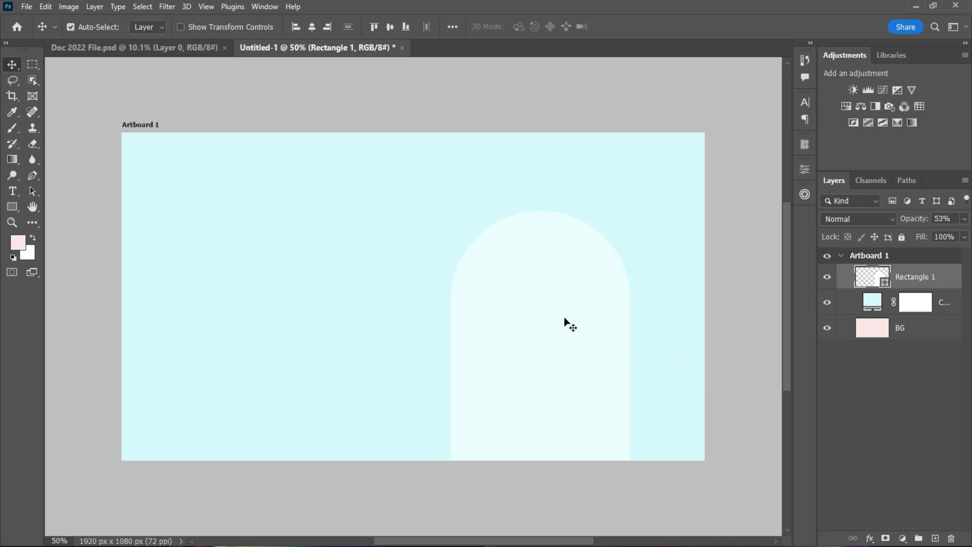
pyautogui.click(841, 256)
pyautogui.click(929, 278)
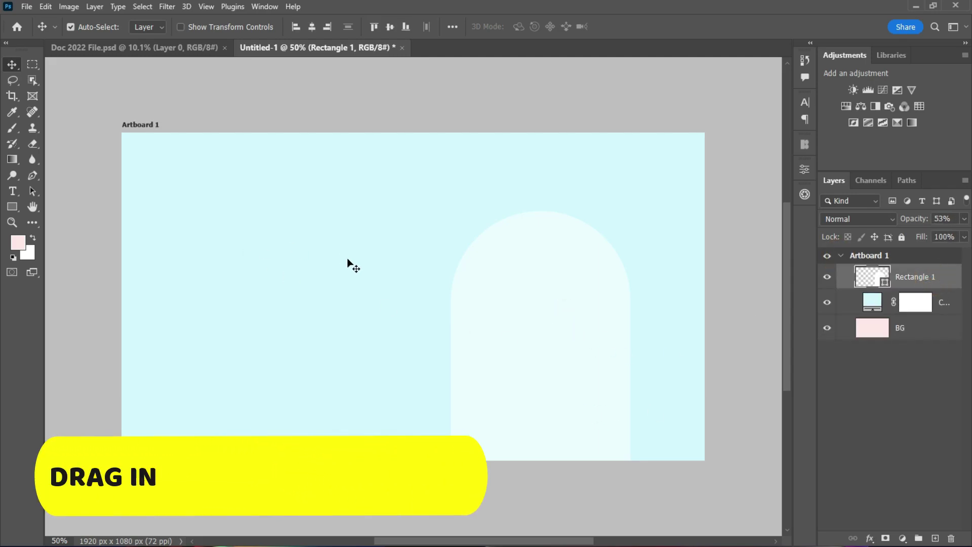
# Bring the doctor cutout from Doc 2022 File.psd into the Untitled-1 artboard and scale it to 17.14%
pyautogui.click(154, 48)
pyautogui.moveTo(396, 254); pyautogui.dragTo(528, 333)
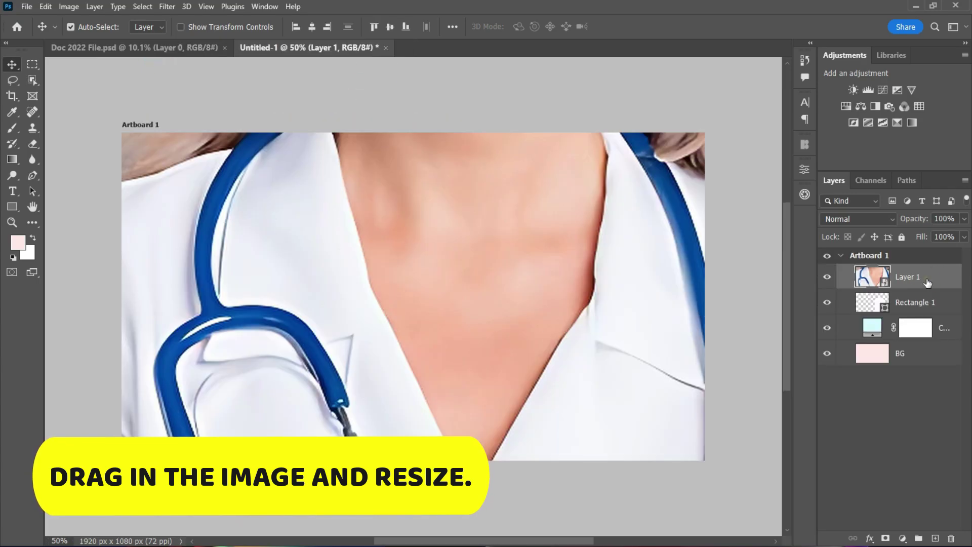
pyautogui.hotkey('ctrl', 't')
pyautogui.scroll(-5, 497, 324)
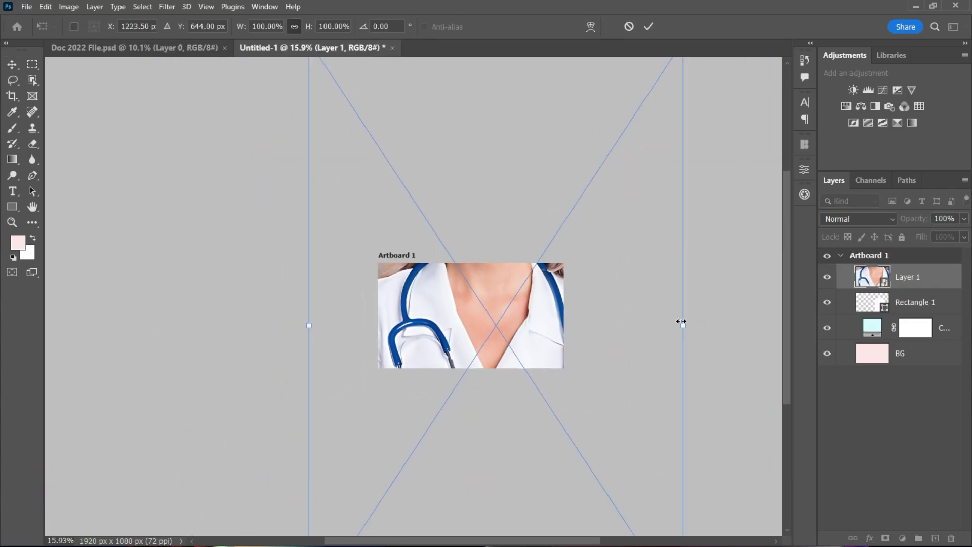
pyautogui.moveTo(682, 321); pyautogui.dragTo(527, 322)
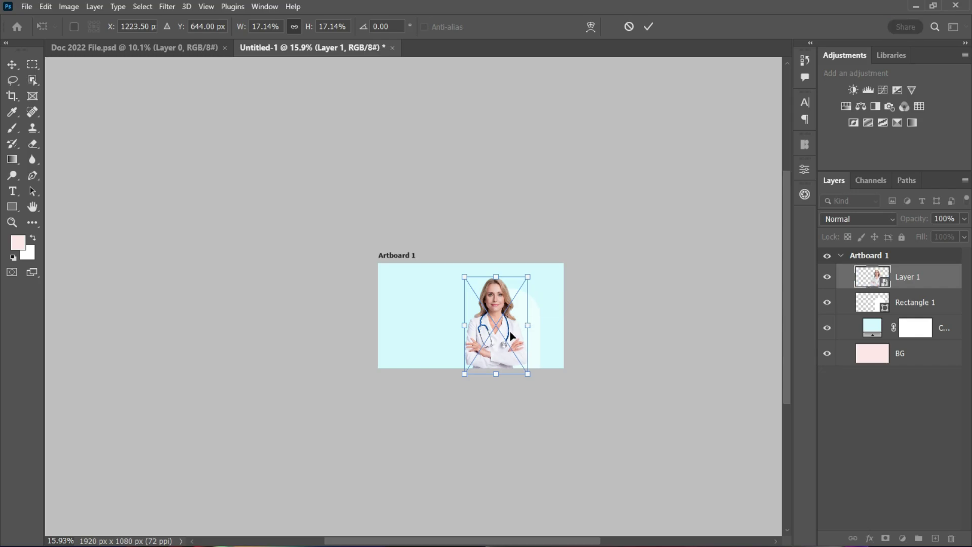
pyautogui.scroll(4, 444, 316)
pyautogui.scroll(2, 456, 321)
pyautogui.click(649, 26)
# Move the doctor image right so it is centered over the arch shape
pyautogui.moveTo(512, 540); pyautogui.dragTo(551, 540)
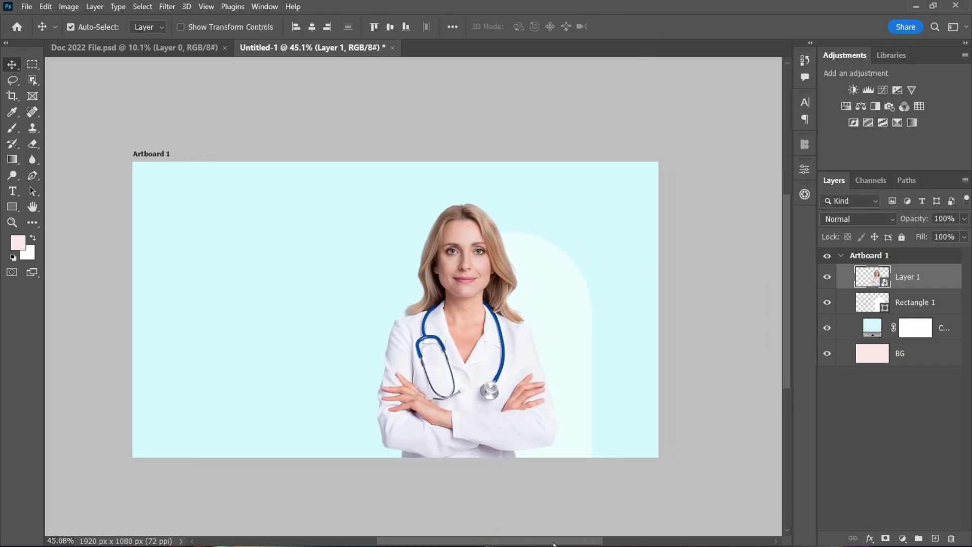
pyautogui.click(555, 330)
pyautogui.moveTo(479, 373); pyautogui.dragTo(530, 380)
pyautogui.scroll(2, 577, 357)
# Widen the arch slightly toward the right and reposition the doctor image over it with the head above the arch
pyautogui.click(580, 302)
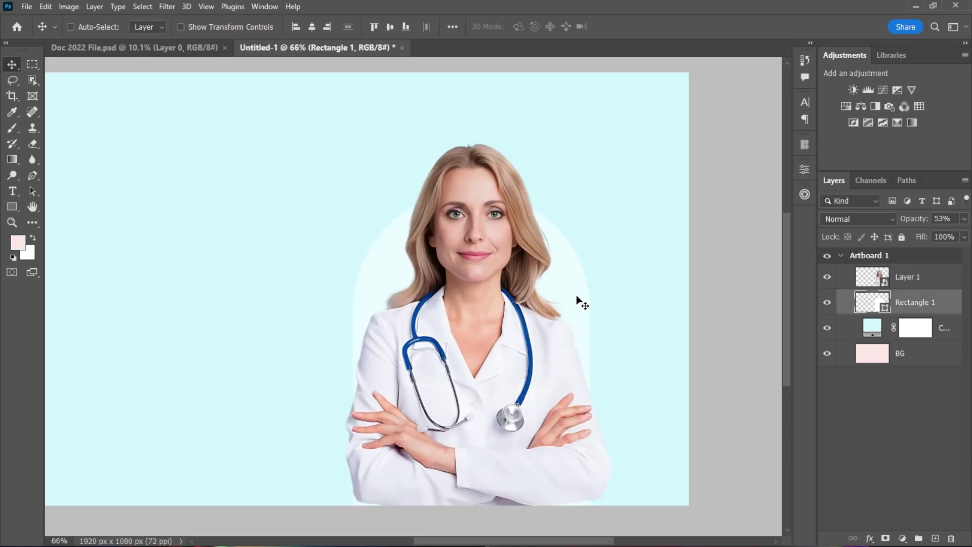
pyautogui.hotkey('ctrl', 't')
pyautogui.click(682, 26)
pyautogui.moveTo(485, 310); pyautogui.dragTo(487, 324)
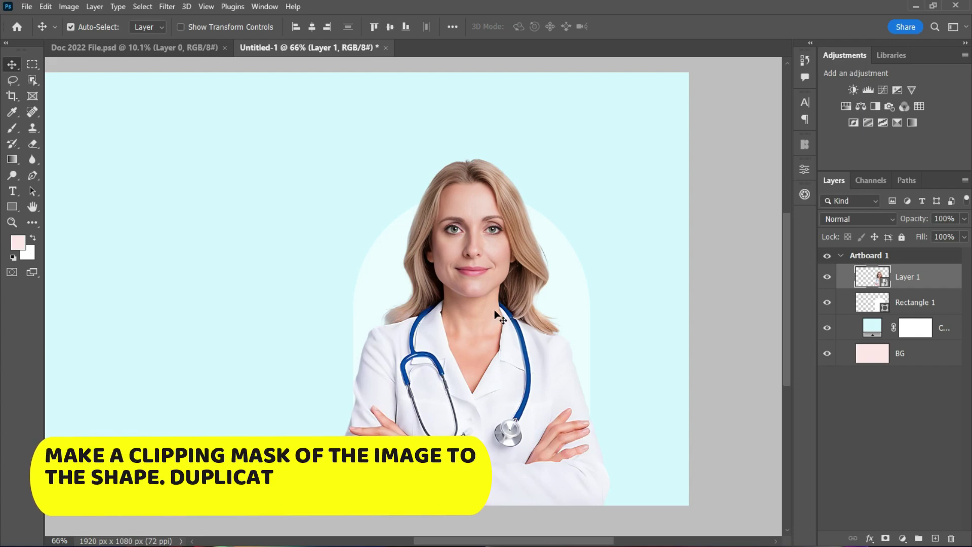
pyautogui.moveTo(512, 384); pyautogui.dragTo(516, 374)
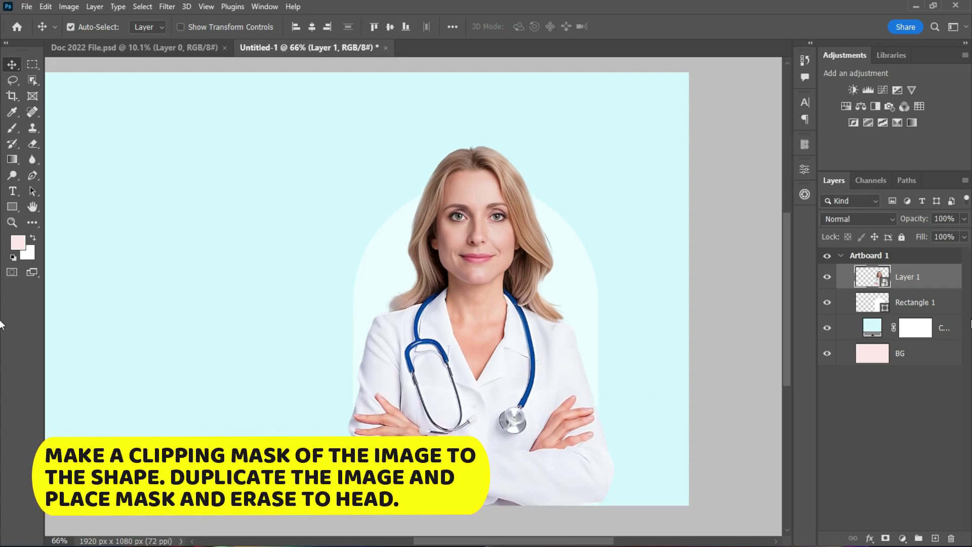
# Clip the doctor image to Rectangle 1, and duplicate it as an unclipped layer with a mask matching the arch
pyautogui.keyDown('alt'); pyautogui.click(918, 286); pyautogui.keyUp('alt')
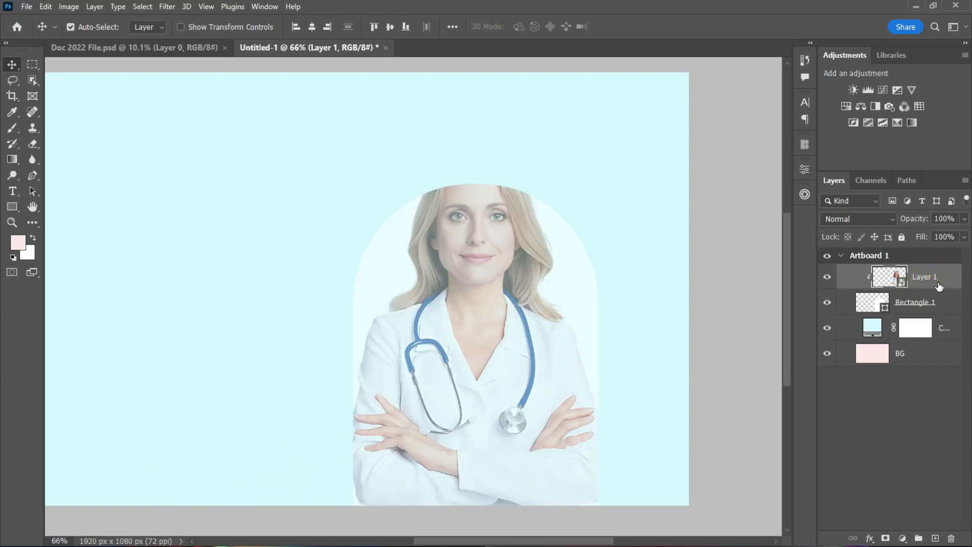
pyautogui.hotkey('ctrl', 'j')
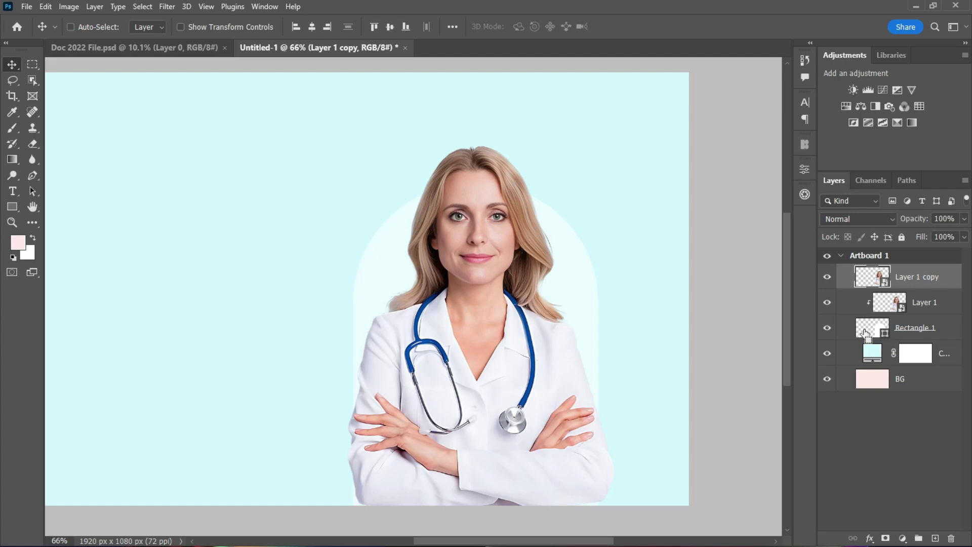
pyautogui.keyDown('ctrl'); pyautogui.click(866, 333); pyautogui.keyUp('ctrl')
# Paint white on the duplicate layer's mask with the 150 px brush to reveal the head and hair above the arch
pyautogui.click(35, 235)
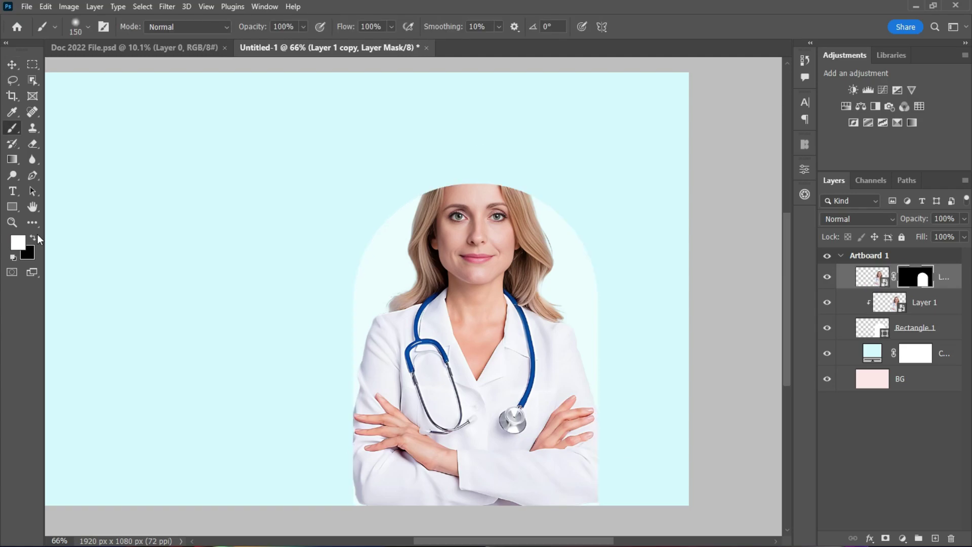
pyautogui.moveTo(413, 197)
pyautogui.mouseDown()
pyautogui.moveTo(517, 167)
pyautogui.moveTo(476, 161)
pyautogui.moveTo(506, 163)
pyautogui.moveTo(514, 192)
pyautogui.mouseUp()
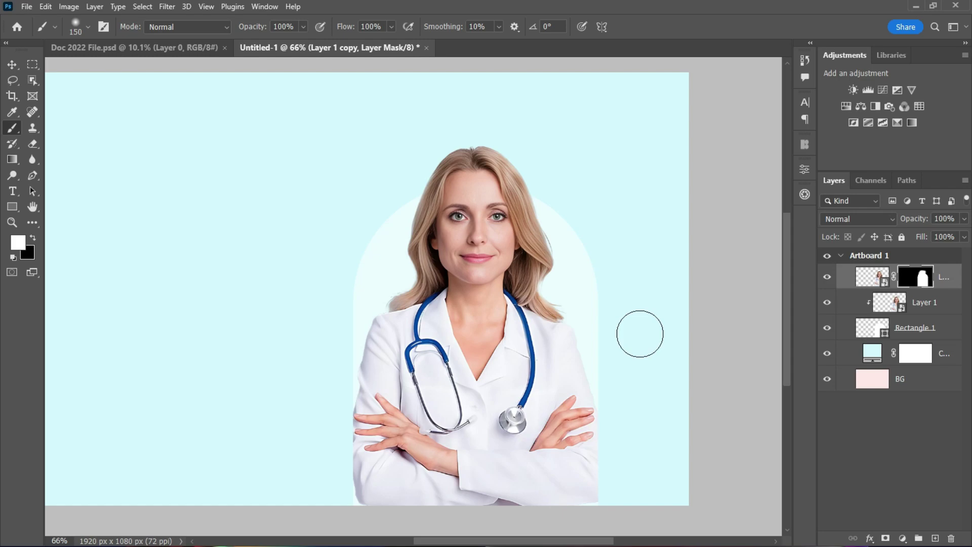
pyautogui.scroll(-3, 531, 345)
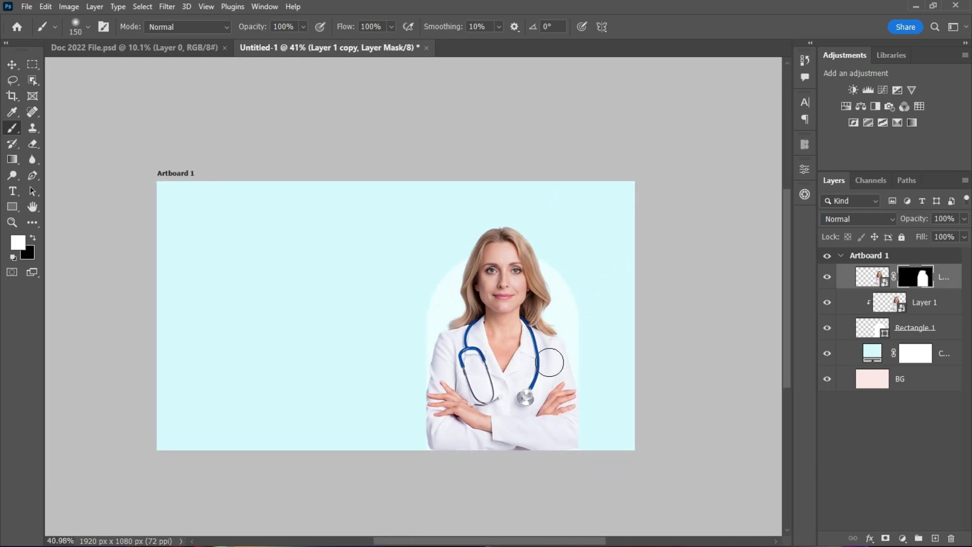
pyautogui.scroll(2, 550, 362)
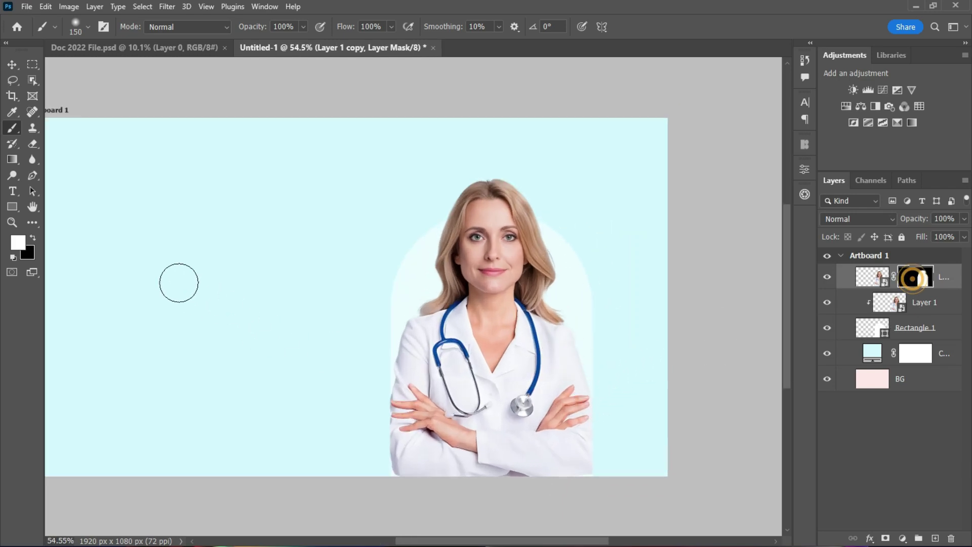
pyautogui.press('x')
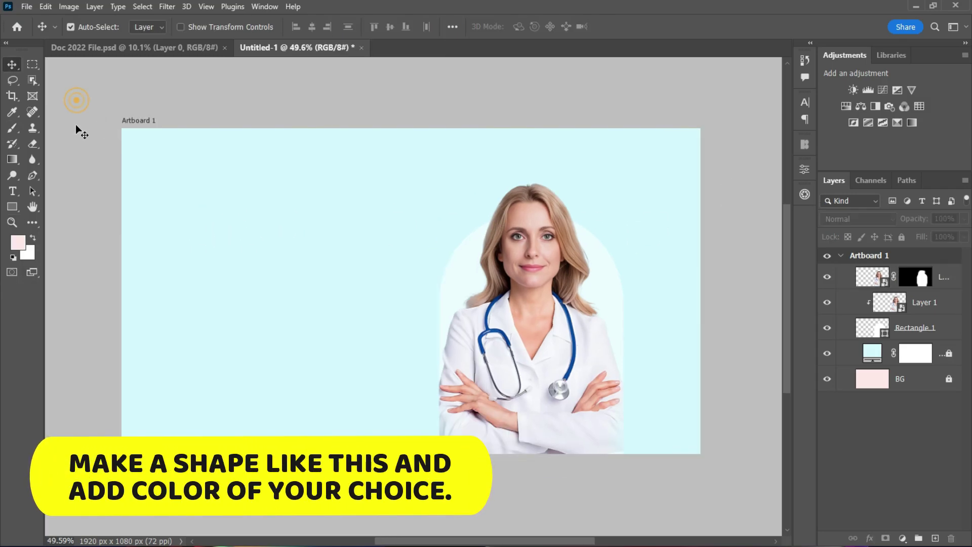
# Add a new empty layer above the masked doctor layer
pyautogui.click(955, 278)
pyautogui.click(935, 539)
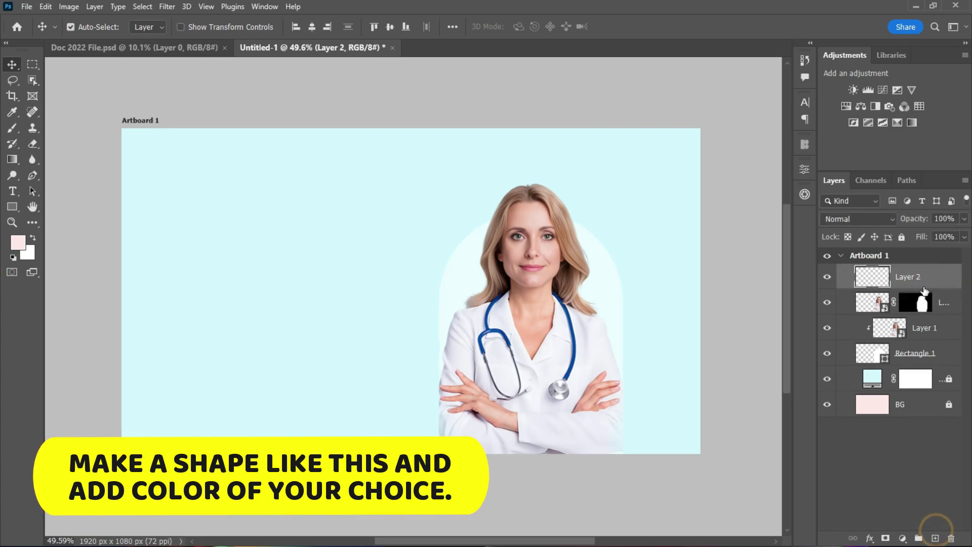
pyautogui.click(924, 277)
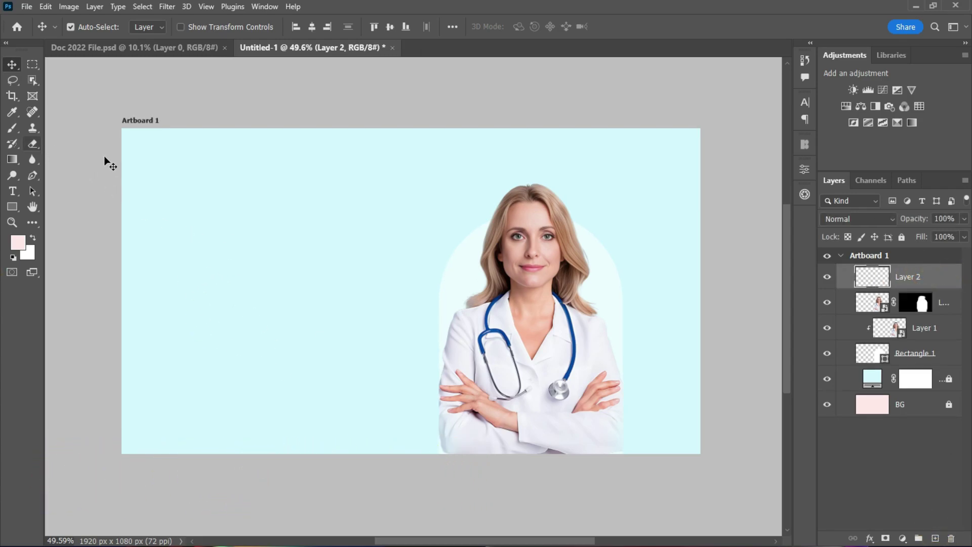
# Make a circular selection in the empty area beside the arch using the Elliptical Marquee tool
pyautogui.click(32, 65)
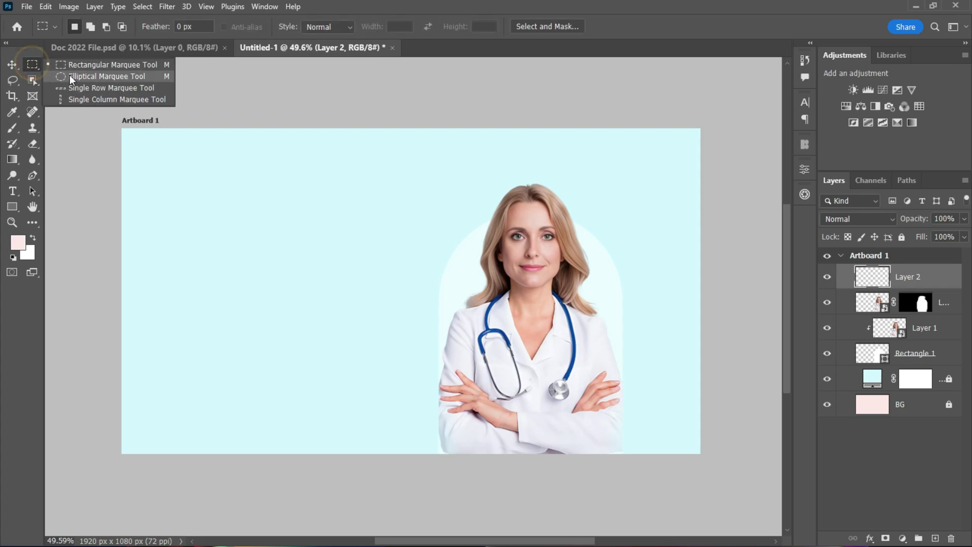
pyautogui.click(69, 75)
pyautogui.moveTo(220, 242); pyautogui.dragTo(311, 340)
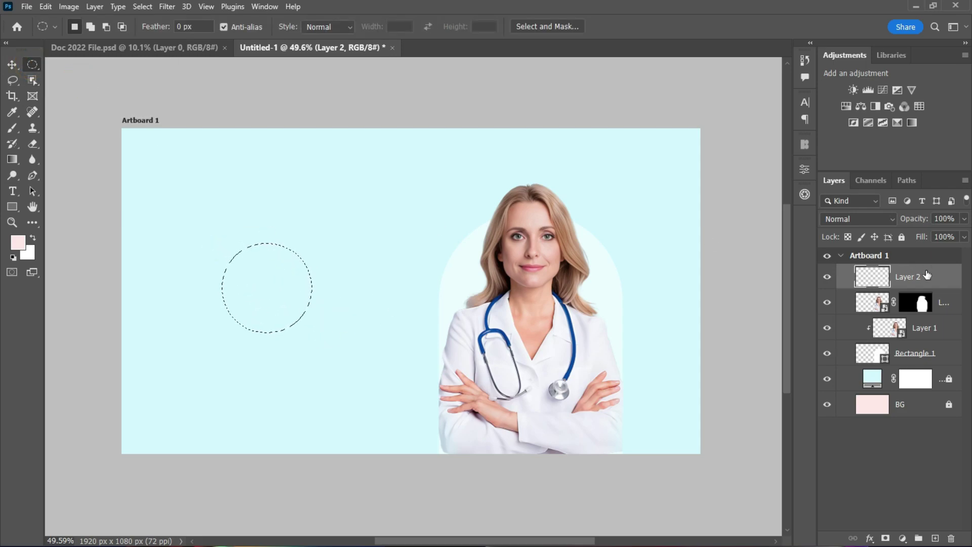
# Set the foreground colour to a light green and brush it softly over the upper-left part of the circular selection on Layer 2
pyautogui.click(12, 128)
pyautogui.rightClick(12, 128)
pyautogui.click(55, 126)
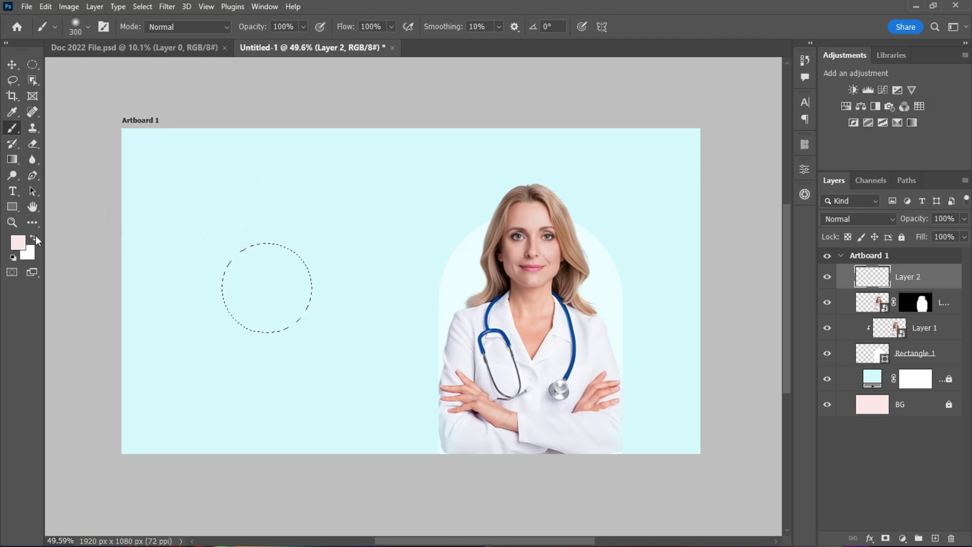
pyautogui.click(18, 243)
pyautogui.click(765, 276)
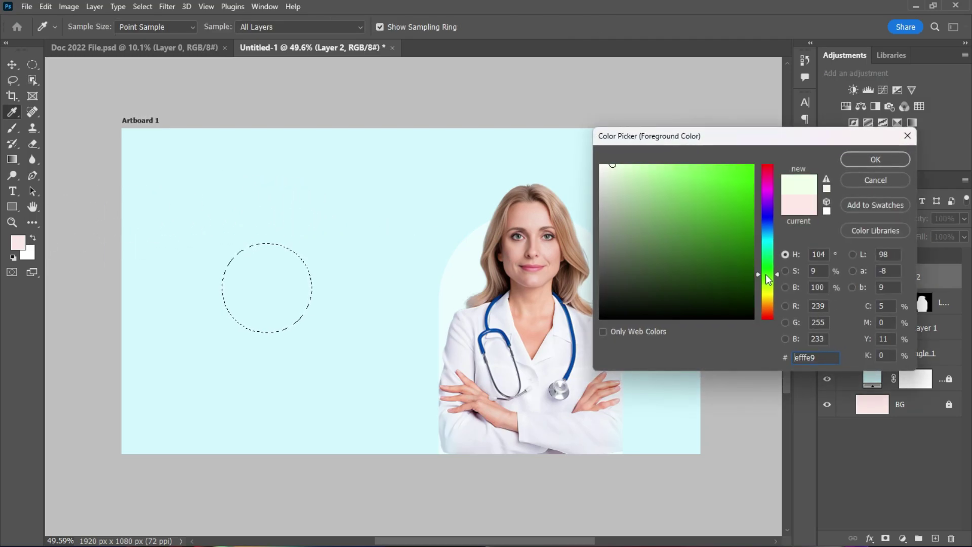
pyautogui.click(628, 169)
pyautogui.click(866, 158)
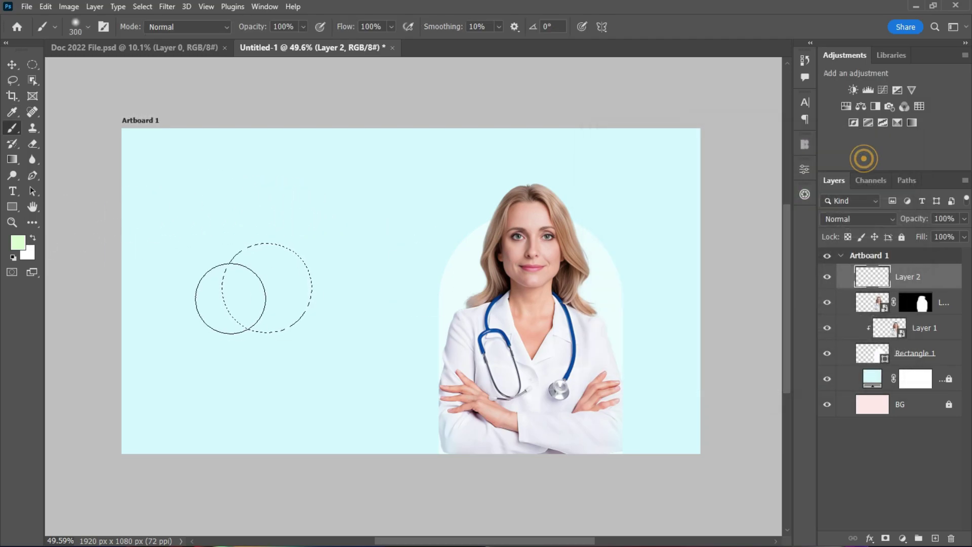
pyautogui.click(282, 227)
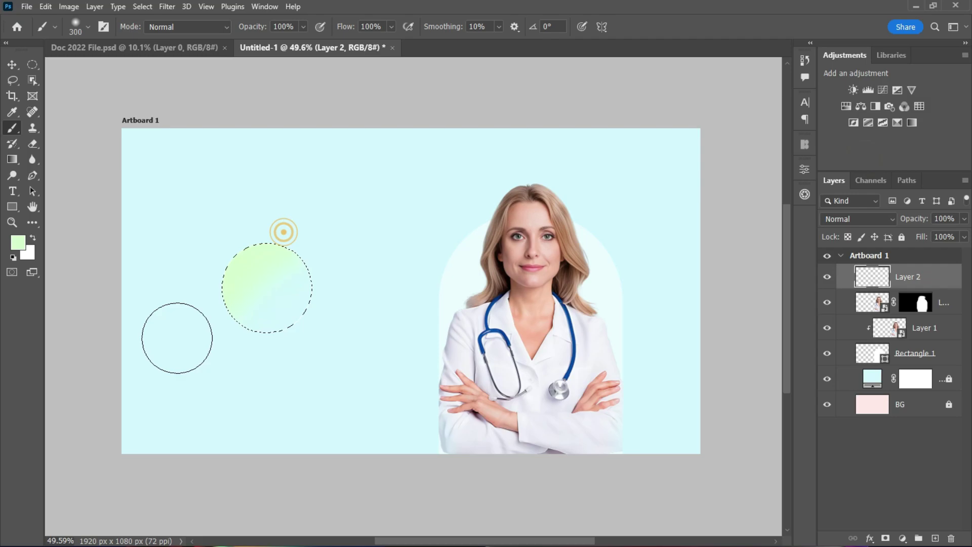
# Set the foreground colour to yellow #ffee92, brush the lower-right part of the circular selection, and deselect
pyautogui.click(18, 242)
pyautogui.click(768, 298)
pyautogui.click(666, 173)
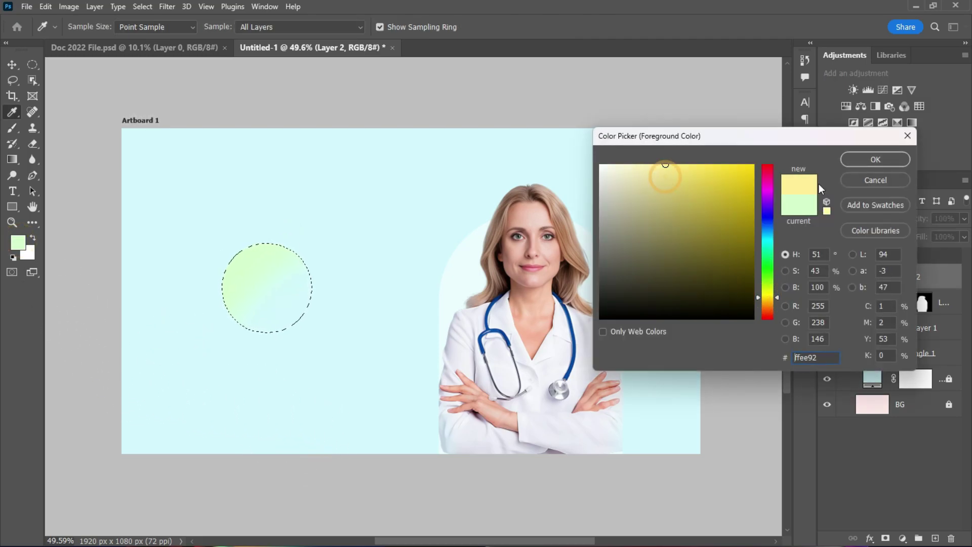
pyautogui.click(858, 162)
pyautogui.moveTo(390, 221); pyautogui.dragTo(204, 390)
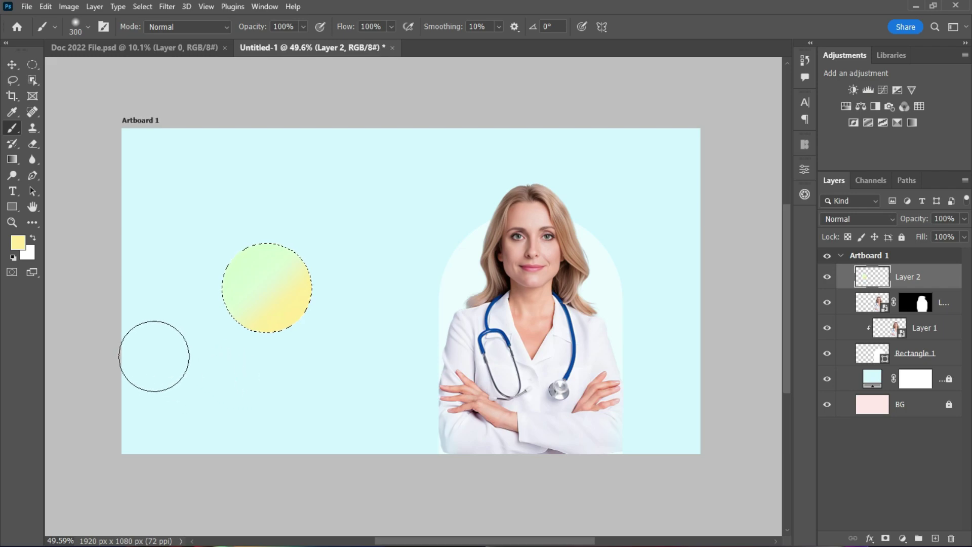
pyautogui.hotkey('ctrl', 'd')
pyautogui.click(18, 65)
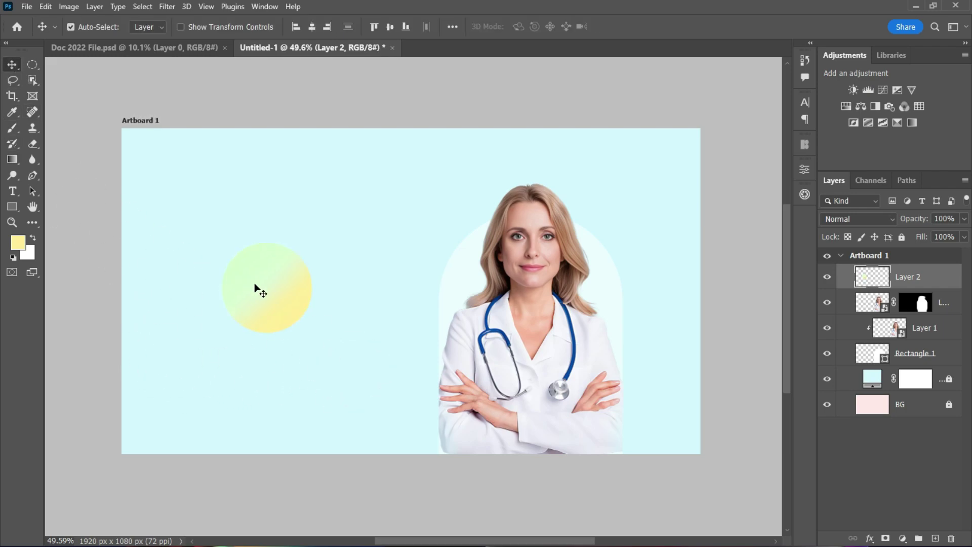
# Place the circle behind the arch's upper-right edge, below Rectangle 1 in the layer order, and duplicate it at the arch's lower-left and lower-right
pyautogui.moveTo(254, 289); pyautogui.dragTo(619, 259)
pyautogui.moveTo(932, 278); pyautogui.dragTo(940, 364)
pyautogui.moveTo(637, 260); pyautogui.dragTo(657, 365)
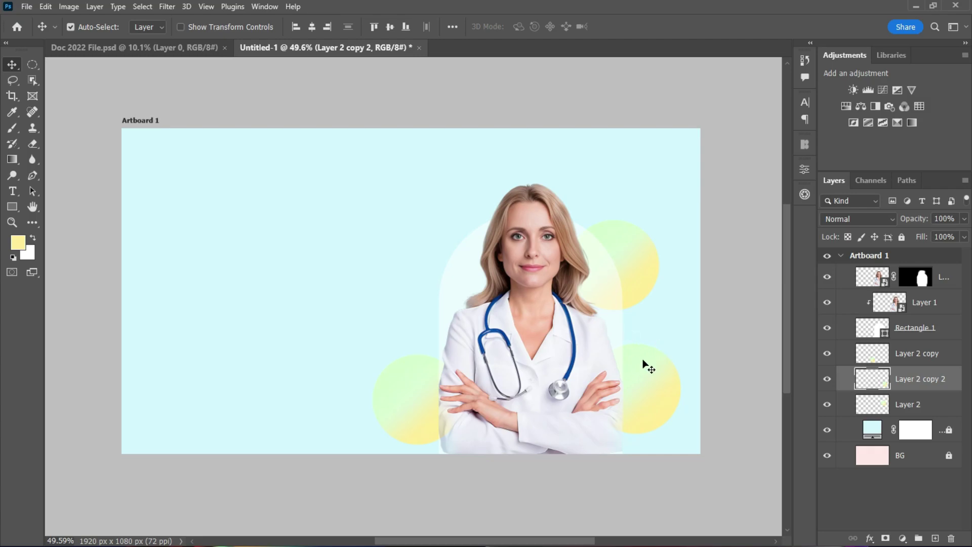
# Add a gradient overlay to the lower-right circle and set the gradient's starting colour stop to red
pyautogui.doubleClick(945, 386)
pyautogui.moveTo(603, 191); pyautogui.dragTo(194, 178)
pyautogui.click(647, 410)
pyautogui.click(289, 256)
pyautogui.doubleClick(357, 290)
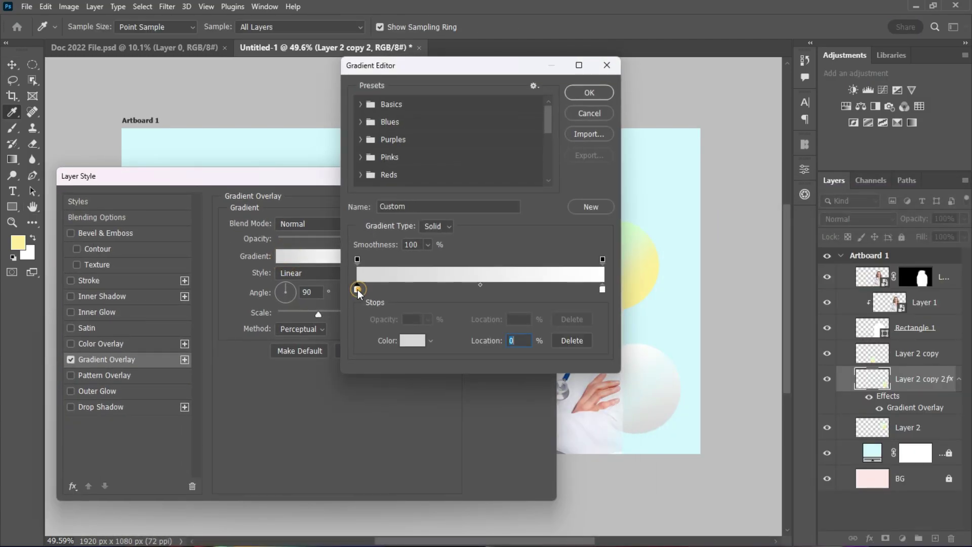
pyautogui.moveTo(739, 173); pyautogui.dragTo(717, 164)
pyautogui.click(867, 161)
# Set the ending colour stop of the lower-right circle's gradient to orange-yellow and apply the overlay
pyautogui.doubleClick(603, 290)
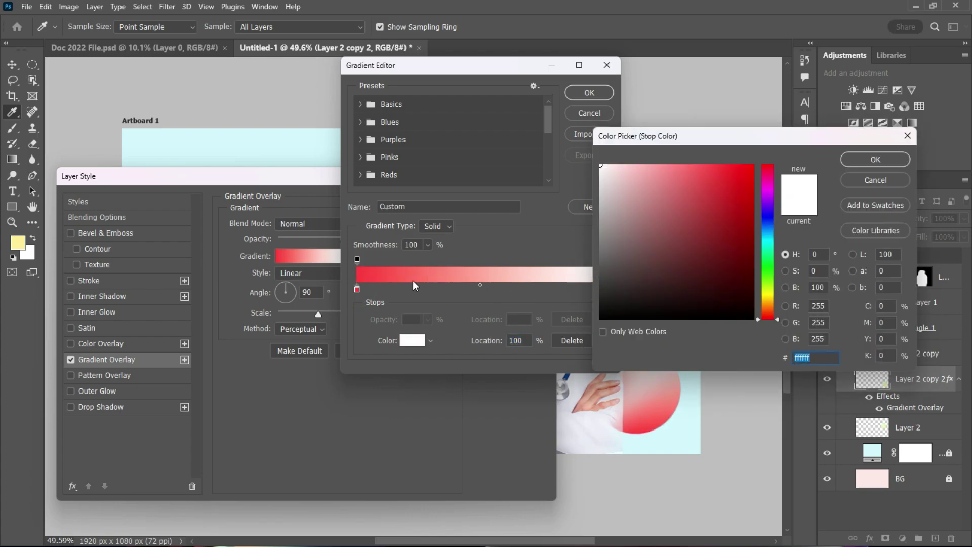
pyautogui.click(759, 295)
pyautogui.click(764, 301)
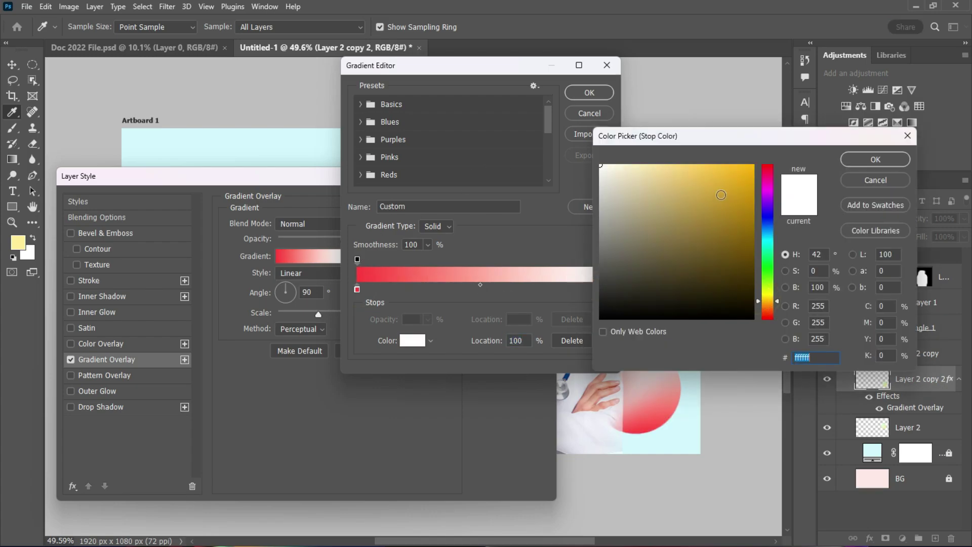
pyautogui.click(724, 168)
pyautogui.click(876, 159)
pyautogui.click(588, 207)
pyautogui.click(590, 93)
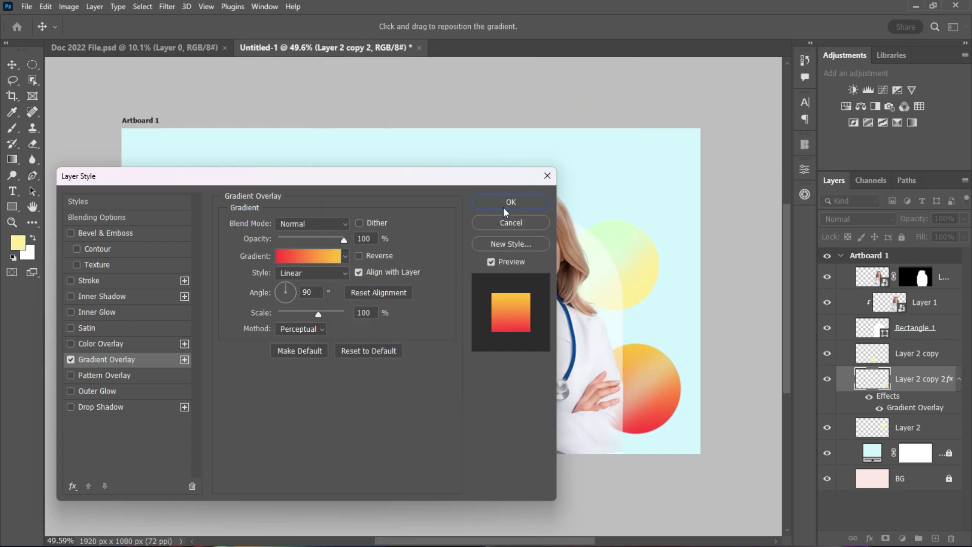
pyautogui.click(511, 202)
# Set the scale of the lower-right circle's gradient overlay to 150%
pyautogui.doubleClick(937, 388)
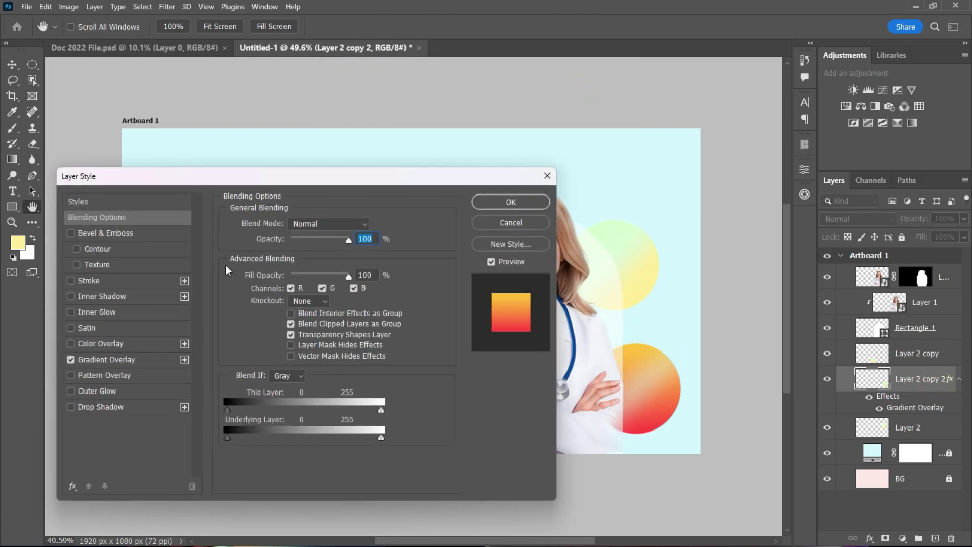
pyautogui.click(182, 358)
pyautogui.moveTo(395, 311); pyautogui.dragTo(429, 311)
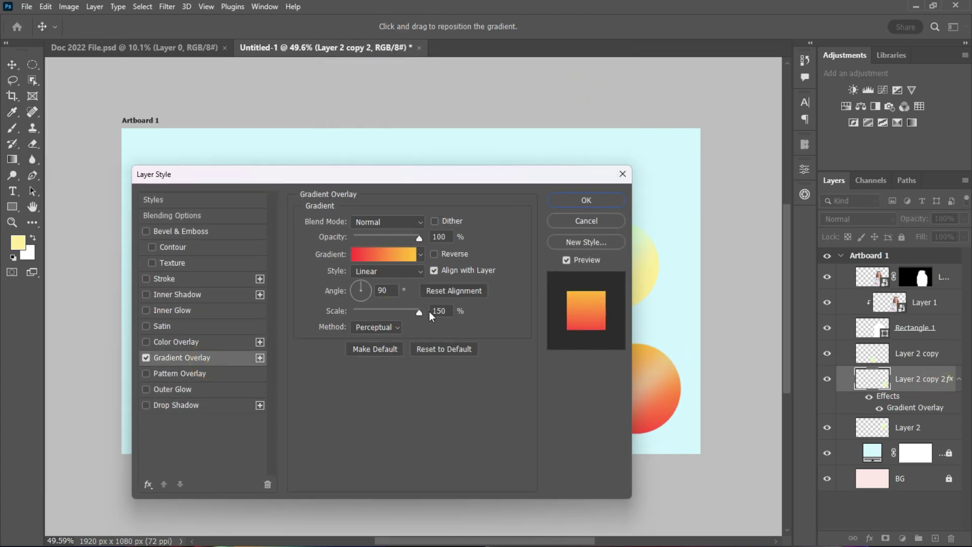
pyautogui.click(584, 204)
# Shrink the upper-right green-yellow circle and move it behind the arch's upper-left edge
pyautogui.click(641, 258)
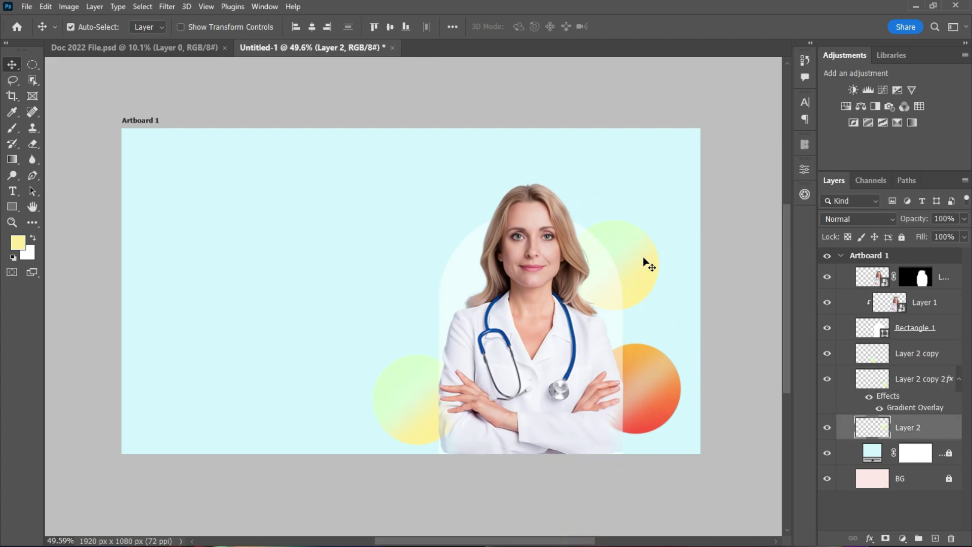
pyautogui.hotkey('ctrl', 't')
pyautogui.moveTo(658, 263); pyautogui.dragTo(488, 219)
pyautogui.click(682, 26)
# Shrink the red-orange circle and position it slightly lower at the arch's lower-right edge
pyautogui.click(679, 406)
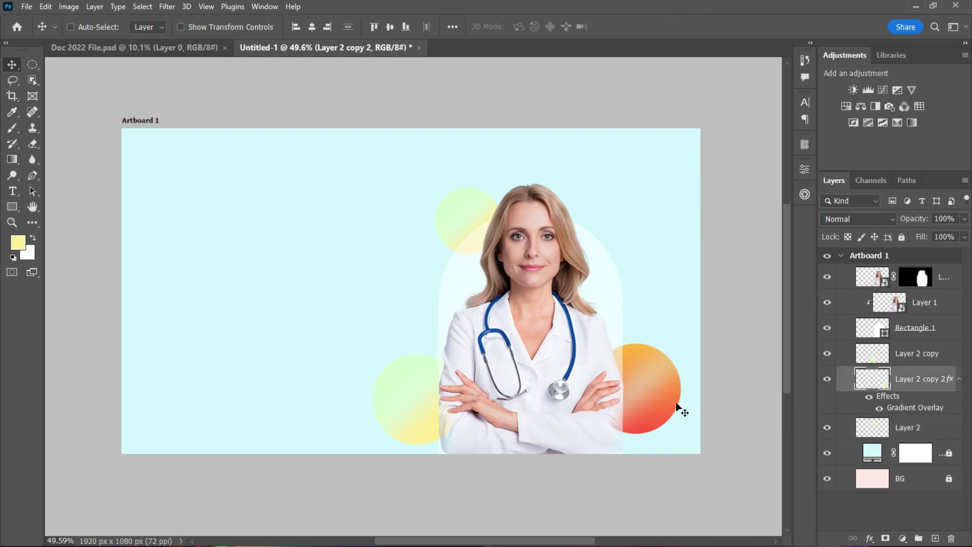
pyautogui.hotkey('ctrl', 't')
pyautogui.moveTo(683, 391); pyautogui.dragTo(647, 417)
pyautogui.click(683, 27)
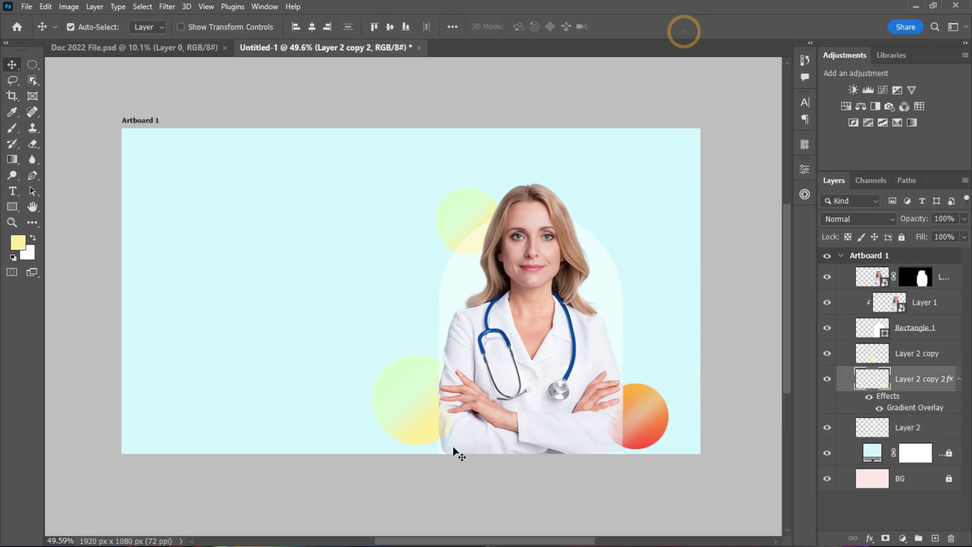
# Scale the lower-left circle to 72.37% and keep it overlapping the arch's lower-left edge
pyautogui.click(382, 442)
pyautogui.hotkey('ctrl', 't')
pyautogui.moveTo(373, 399); pyautogui.dragTo(395, 399)
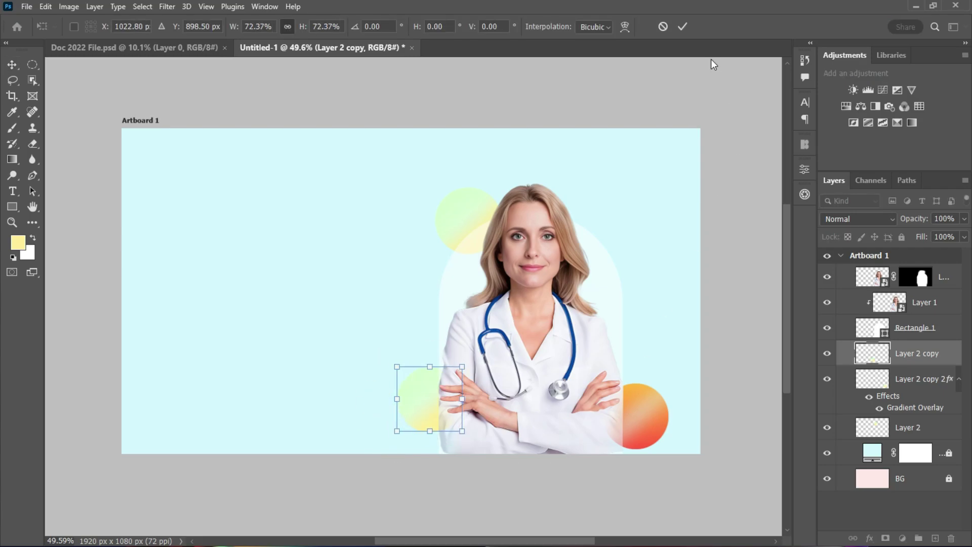
pyautogui.press('Return')
# Add a gradient overlay to the lower-left circle and open the gradient presets
pyautogui.doubleClick(945, 356)
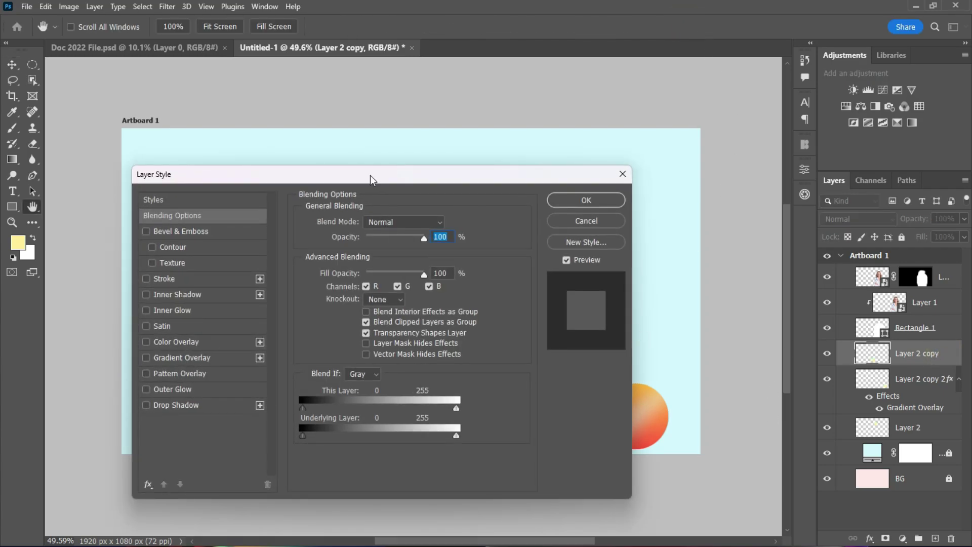
pyautogui.click(496, 395)
pyautogui.click(739, 292)
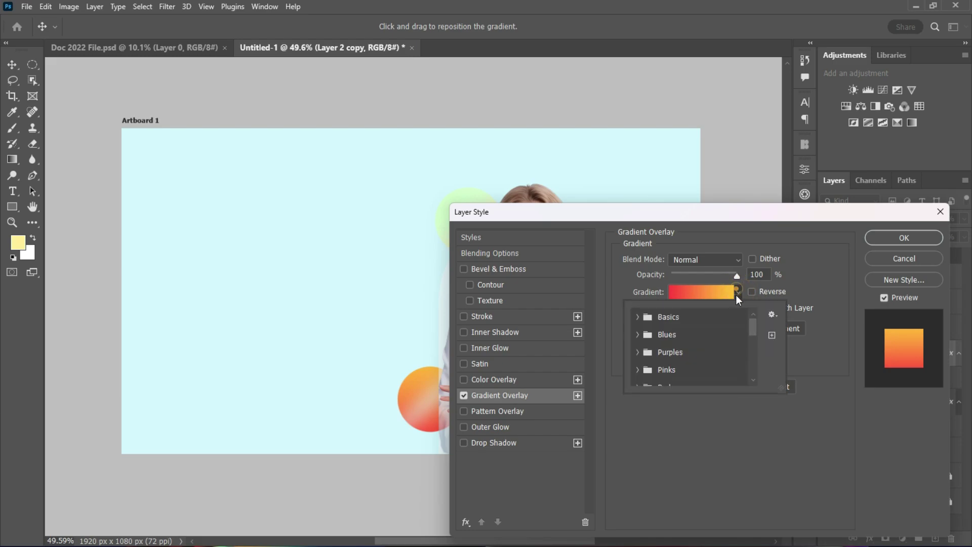
# Try a turquoise gradient preset on the lower-left circle and browse other preset groups, including Grays and Oranges
pyautogui.scroll(-5, 740, 342)
pyautogui.click(715, 359)
pyautogui.scroll(2, 678, 369)
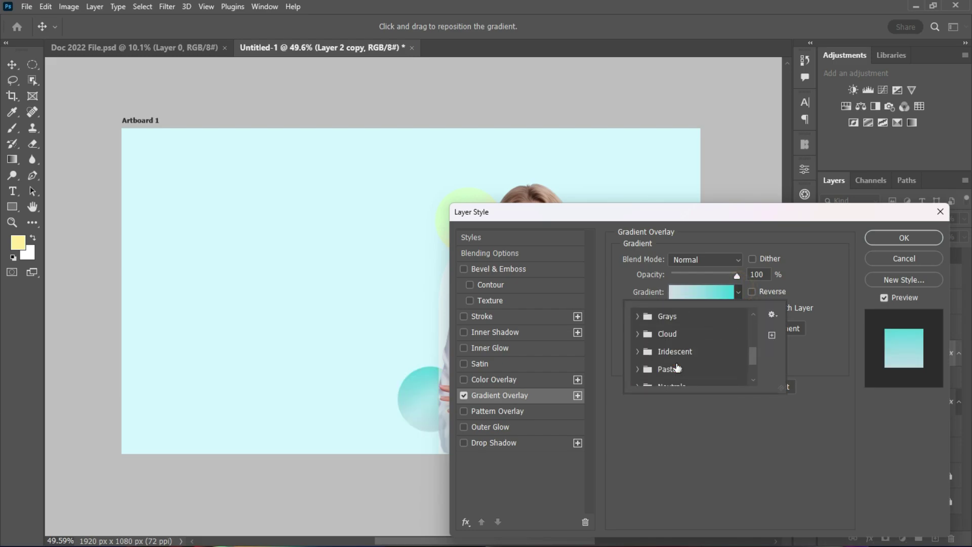
pyautogui.click(638, 353)
pyautogui.scroll(-3, 726, 365)
pyautogui.scroll(4, 656, 373)
pyautogui.click(638, 355)
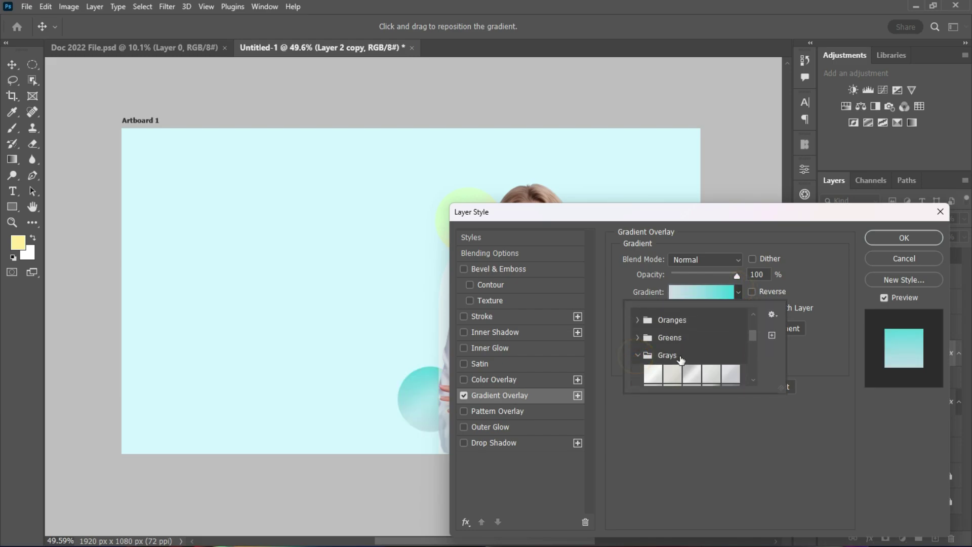
pyautogui.scroll(2, 639, 355)
pyautogui.click(639, 355)
pyautogui.scroll(-2, 640, 355)
pyautogui.scroll(2, 680, 354)
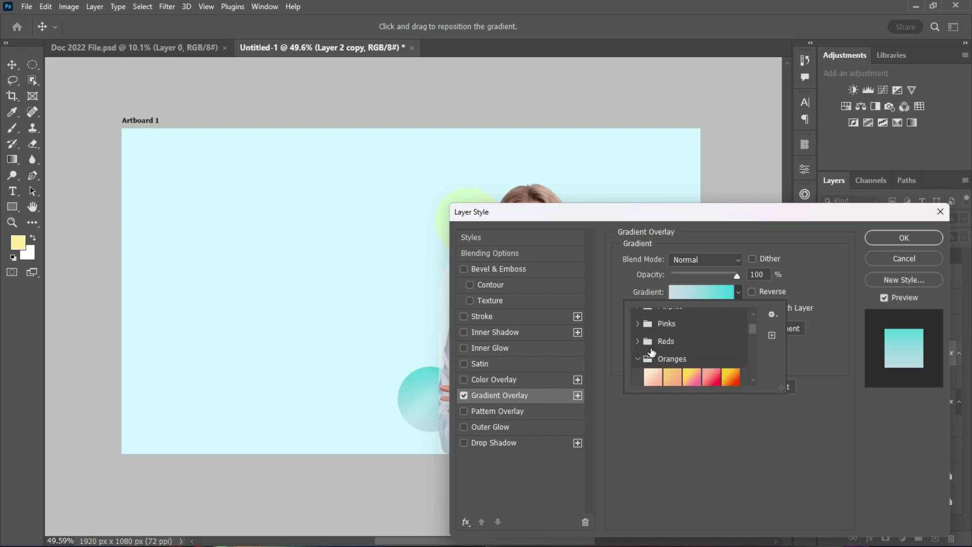
# Apply the purple-to-magenta gradient from the Reds presets to the lower-left circle's overlay
pyautogui.click(638, 341)
pyautogui.click(712, 359)
pyautogui.click(734, 361)
pyautogui.click(915, 238)
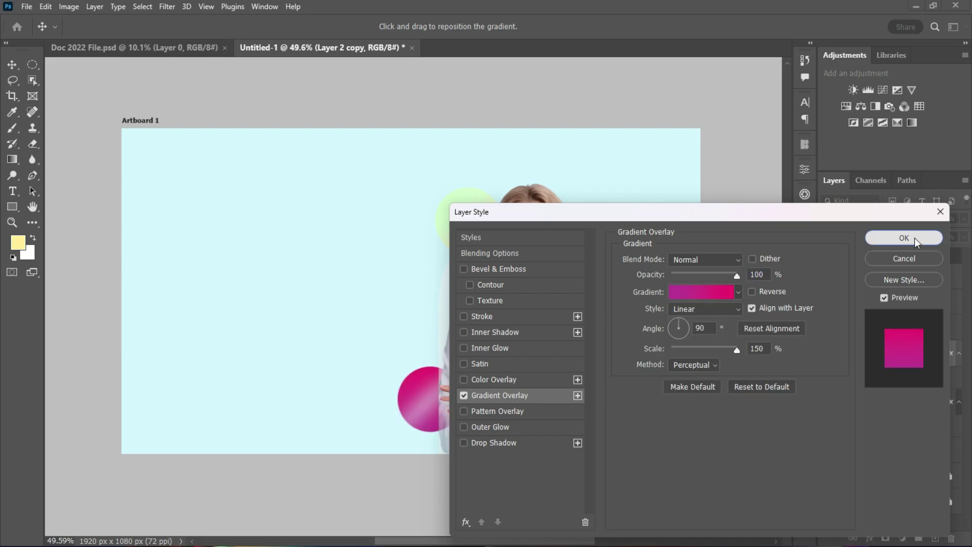
pyautogui.click(914, 238)
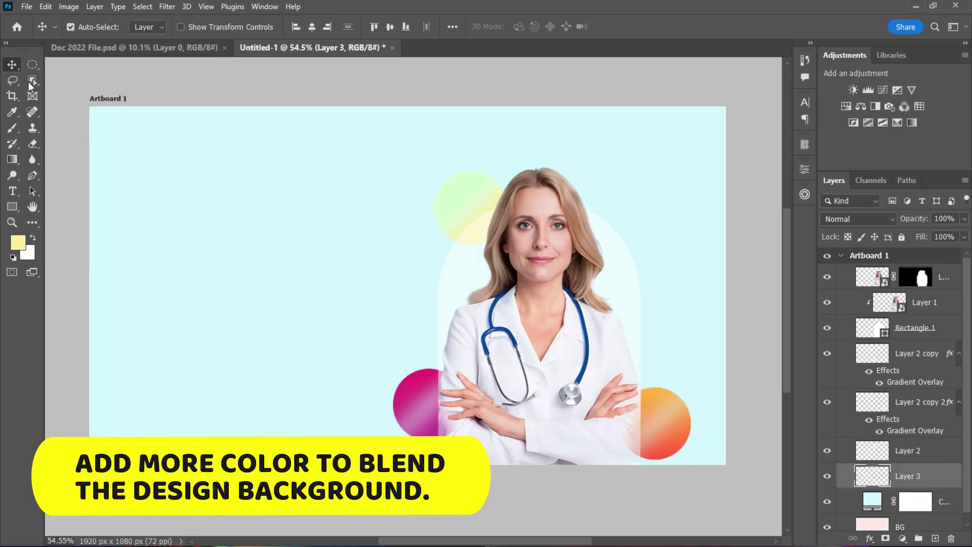
# Paint soft yellow glows on Layer 3 in the banner's upper-left and lower-right corners with a much larger brush
pyautogui.click(12, 127)
pyautogui.click(89, 130)
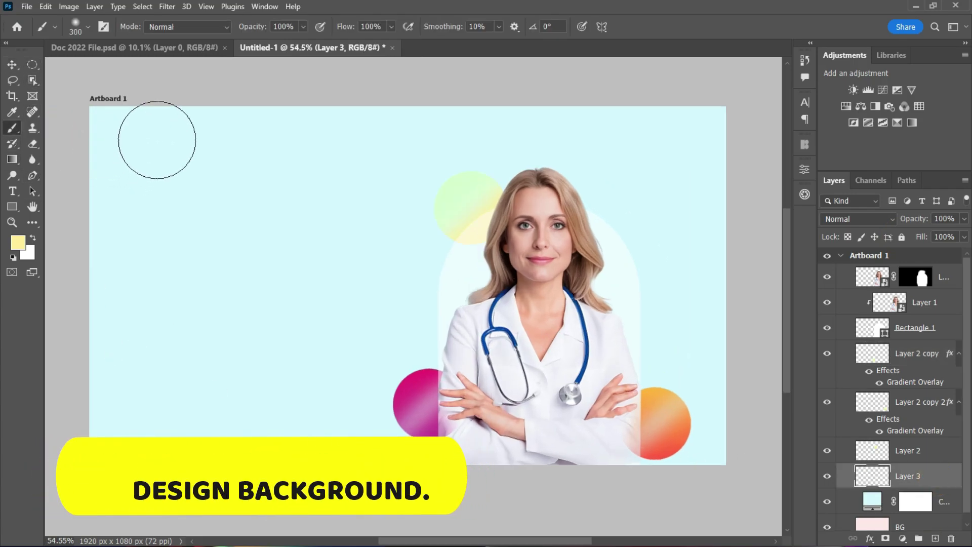
pyautogui.click(147, 170)
pyautogui.click(667, 445)
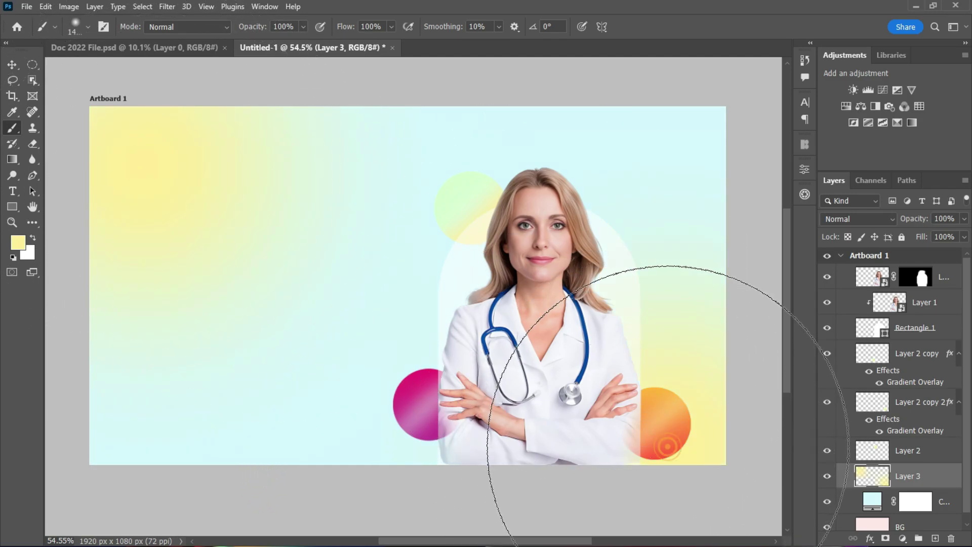
# Set Layer 3's blend mode to Linear Burn and lower its opacity
pyautogui.click(9, 64)
pyautogui.click(888, 223)
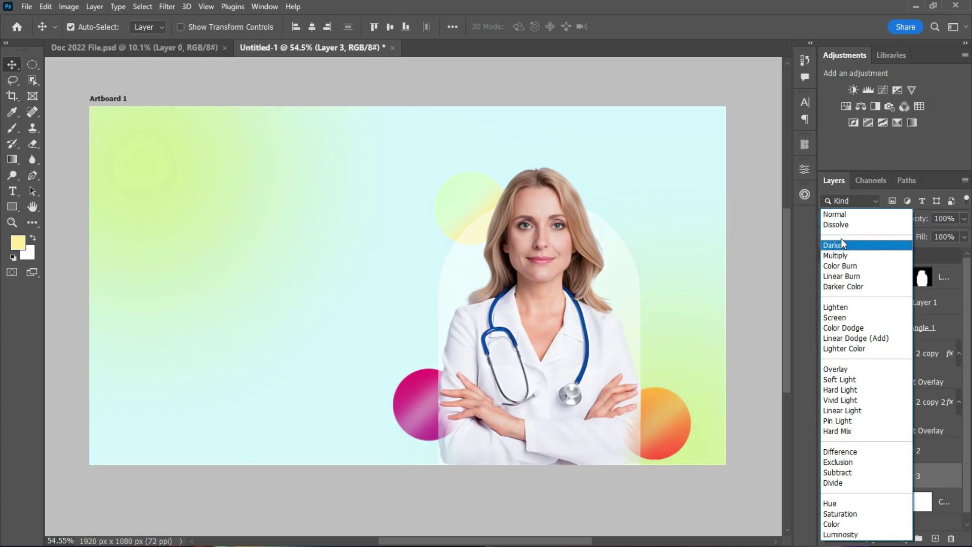
pyautogui.click(843, 276)
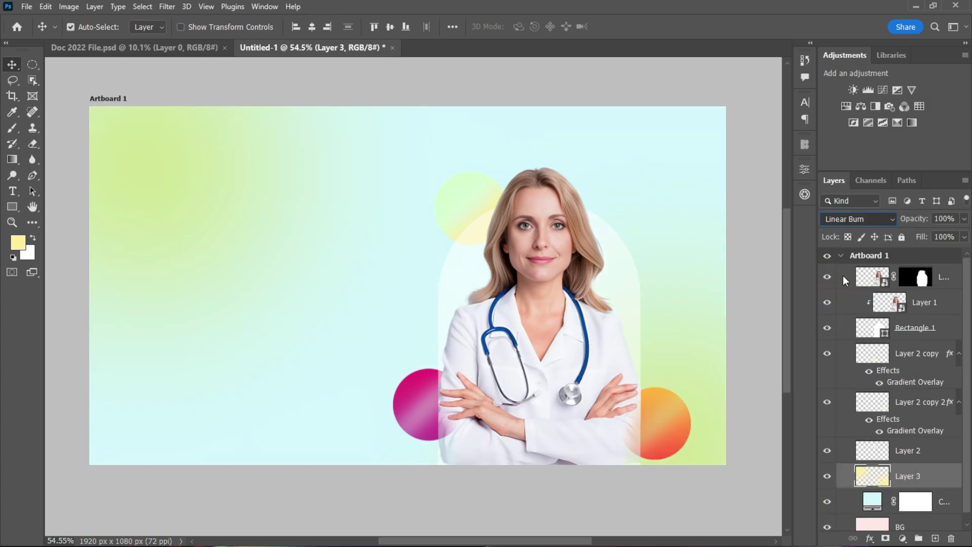
pyautogui.click(964, 220)
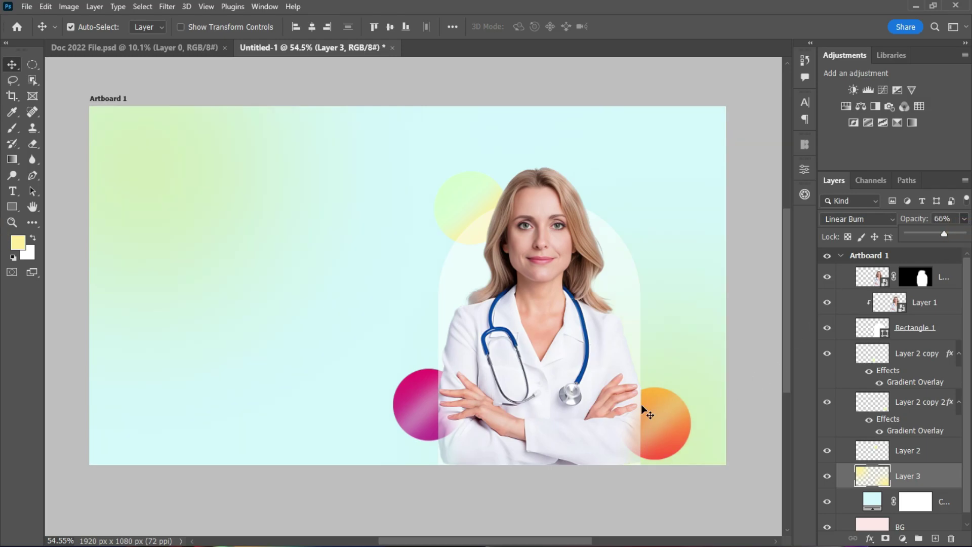
# Add a new layer above Layer 3 and set the brush colour to the purple-pink sampled from the lower-left circle
pyautogui.click(936, 538)
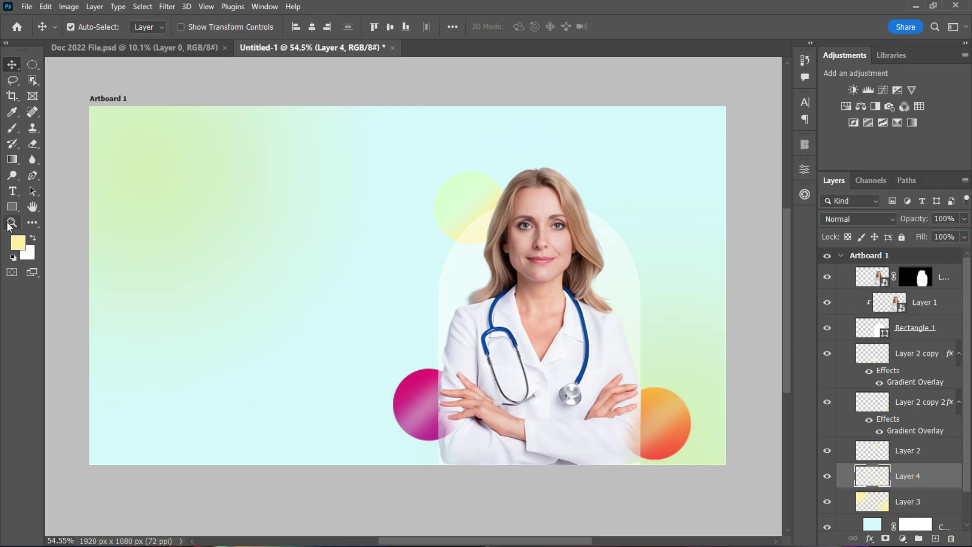
pyautogui.click(12, 128)
pyautogui.click(868, 478)
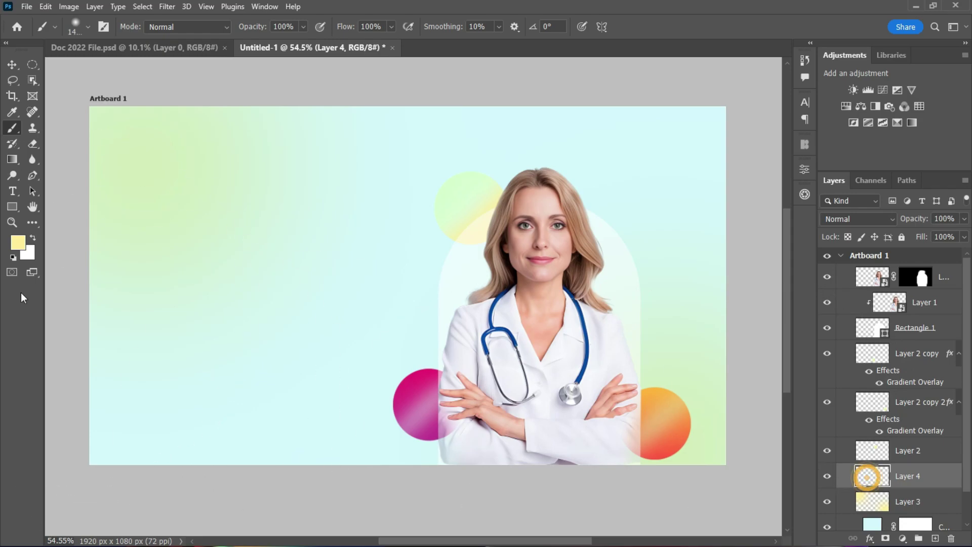
pyautogui.click(18, 243)
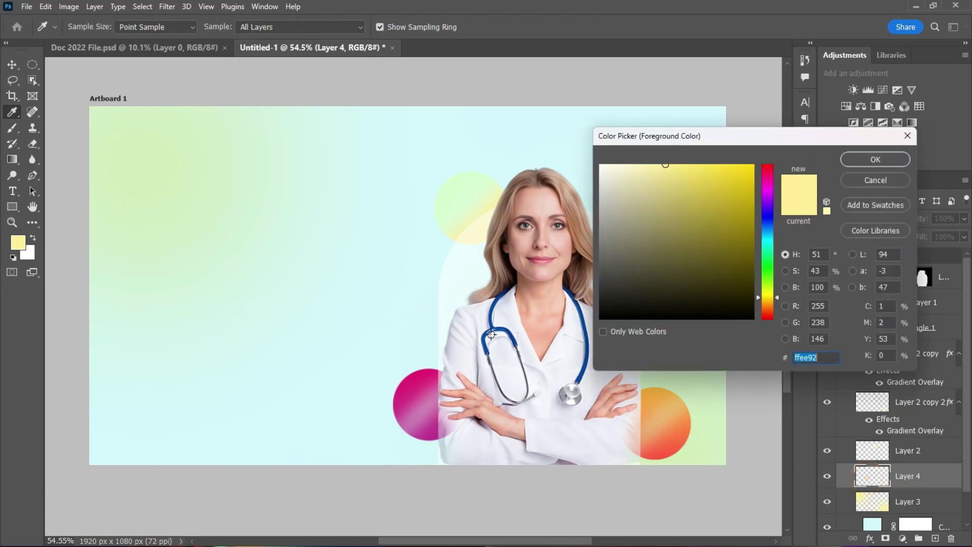
pyautogui.click(418, 425)
pyautogui.click(874, 162)
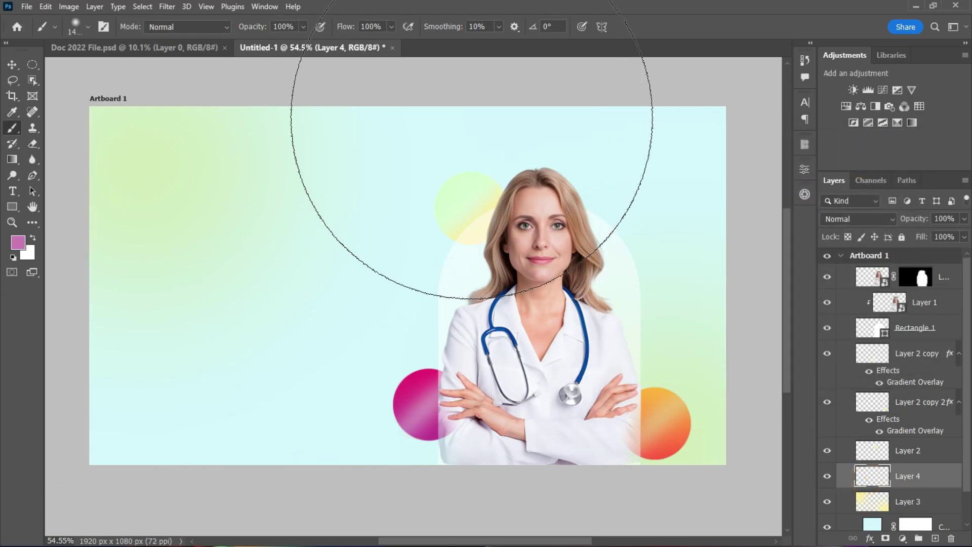
# Paint a soft purple-pink glow on Layer 4 at the banner's upper centre with a smaller brush and set the layer's blend mode to Linear Light
pyautogui.press('[')
pyautogui.press('[')
pyautogui.press('[')
pyautogui.press('[')
pyautogui.press('[')
pyautogui.press('[')
pyautogui.press('[')
pyautogui.press('[')
pyautogui.press('[')
pyautogui.press('[')
pyautogui.press('[')
pyautogui.press(']')
pyautogui.press(']')
pyautogui.press(']')
pyautogui.press(']')
pyautogui.press(']')
pyautogui.press(']')
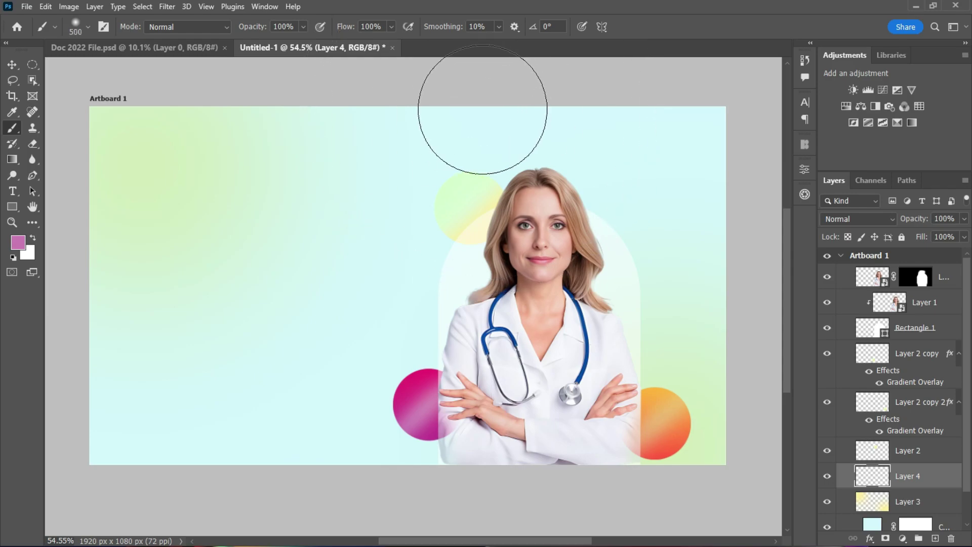
pyautogui.click(475, 113)
pyautogui.press('v')
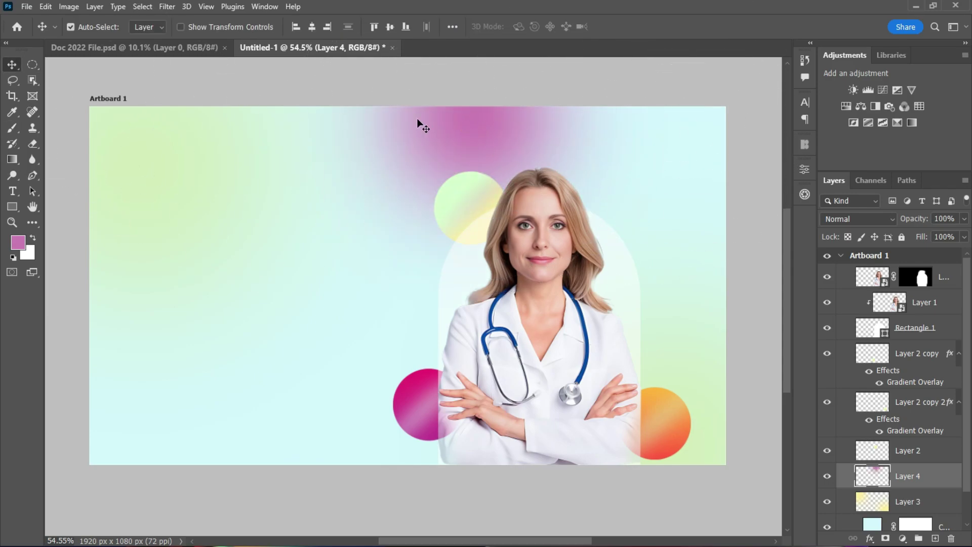
pyautogui.click(882, 220)
pyautogui.click(868, 414)
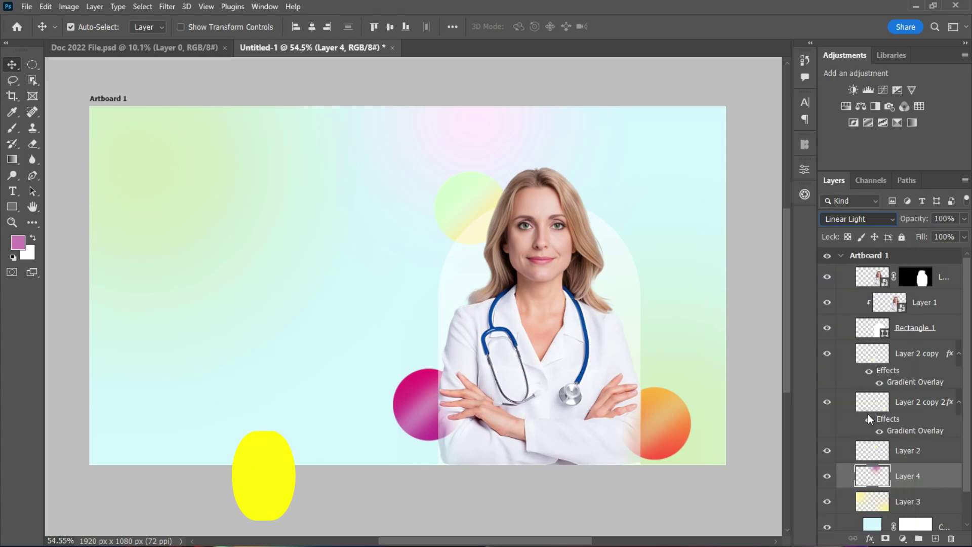
# Add a drop shadow to the Rectangle 1 arch and set the shadow's size to 240 px
pyautogui.click(947, 328)
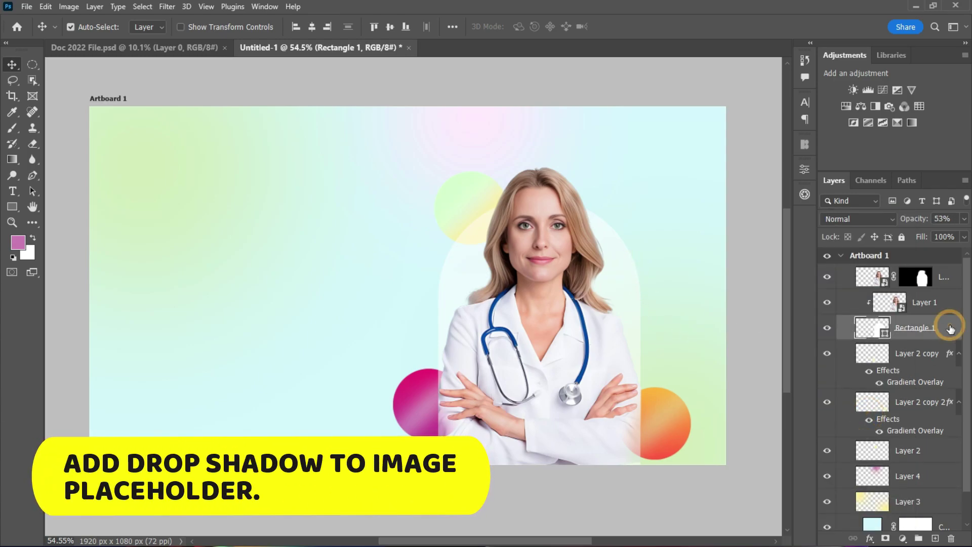
pyautogui.doubleClick(950, 328)
pyautogui.click(494, 444)
pyautogui.moveTo(610, 217); pyautogui.dragTo(749, 223)
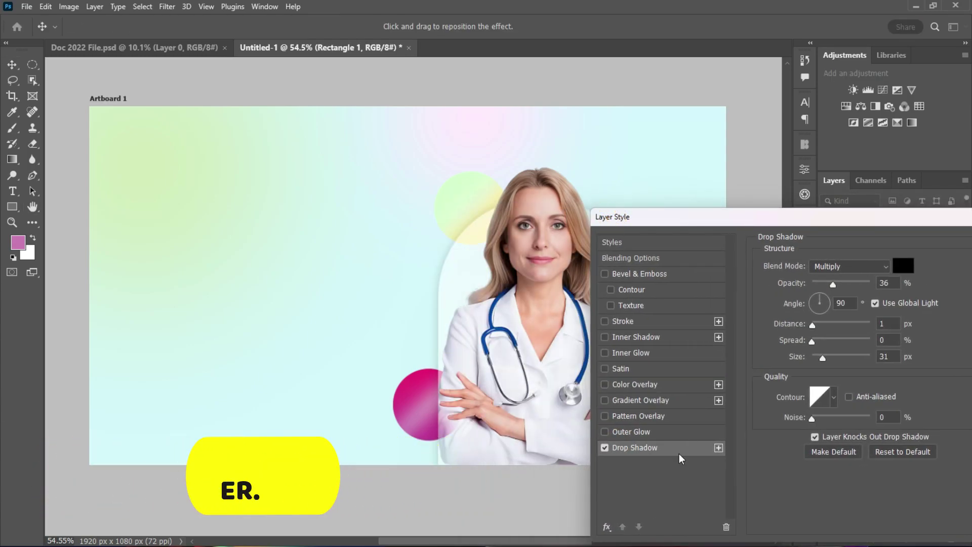
pyautogui.moveTo(823, 358); pyautogui.dragTo(869, 358)
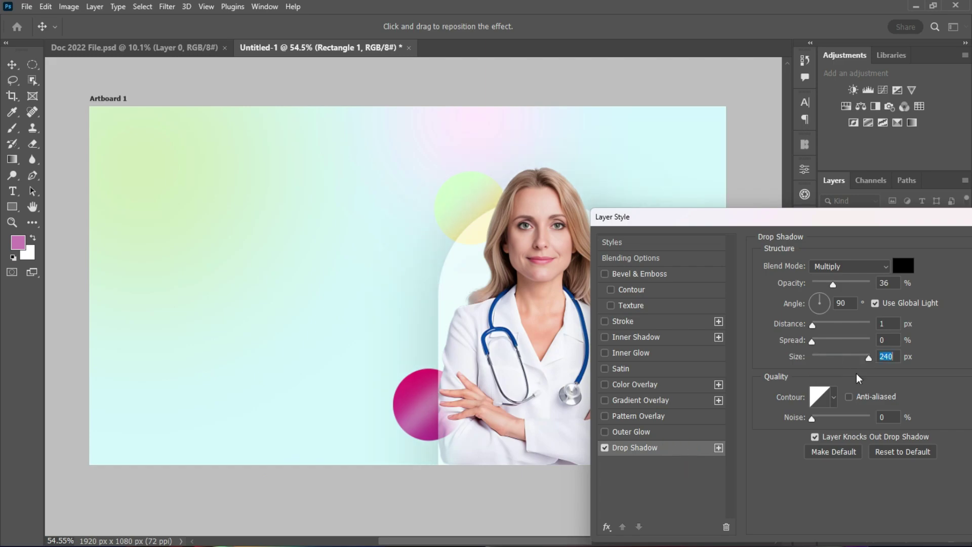
pyautogui.moveTo(817, 220); pyautogui.dragTo(820, 265)
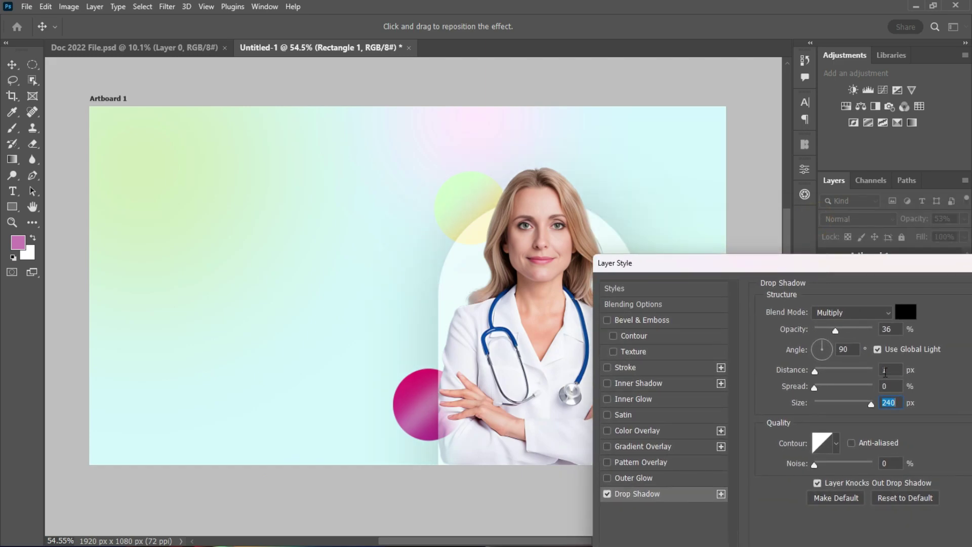
# Set the arch's drop shadow to a distance of 107 px and an opacity of 53%, and apply the style
pyautogui.click(885, 372)
pyautogui.write('107')
pyautogui.moveTo(805, 271); pyautogui.dragTo(705, 229)
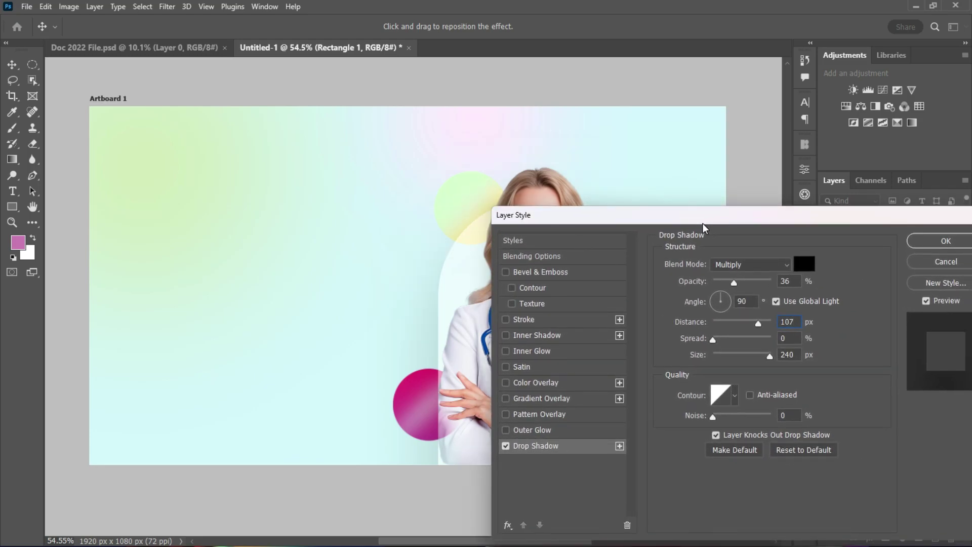
pyautogui.moveTo(733, 283); pyautogui.dragTo(745, 284)
pyautogui.moveTo(723, 218); pyautogui.dragTo(547, 217)
pyautogui.click(752, 241)
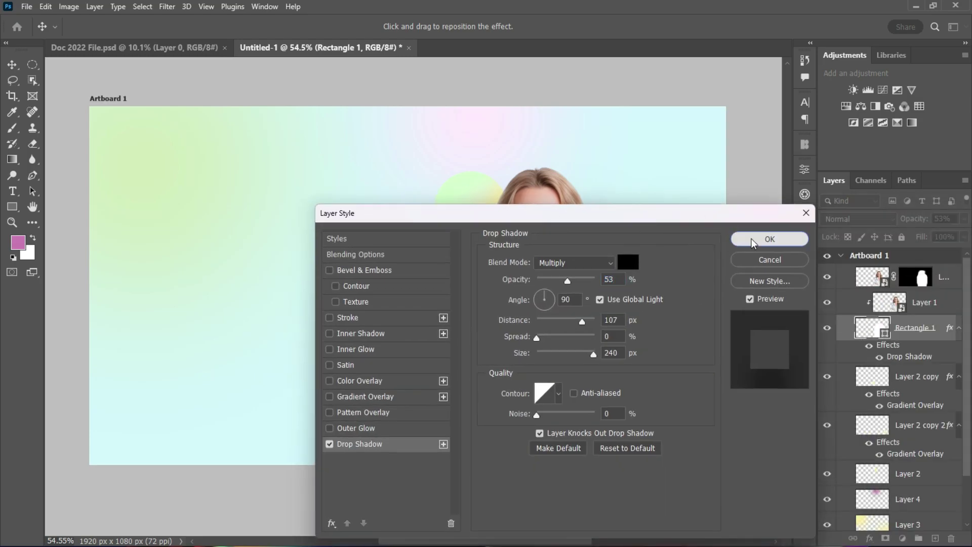
pyautogui.click(754, 242)
# Group all layers above BG, from the masked doctor layer down to the colour fill, and name the group Design
pyautogui.scroll(3, 528, 348)
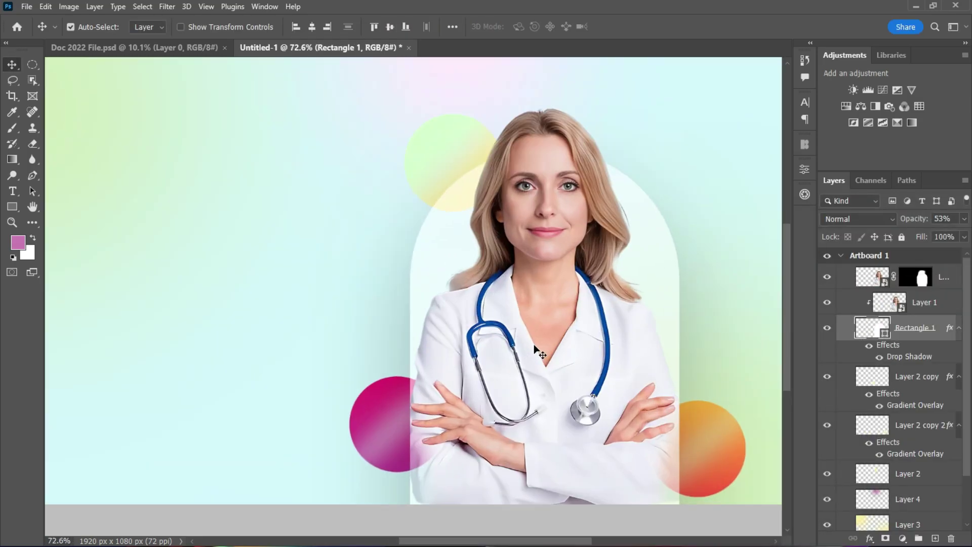
pyautogui.scroll(-4, 627, 357)
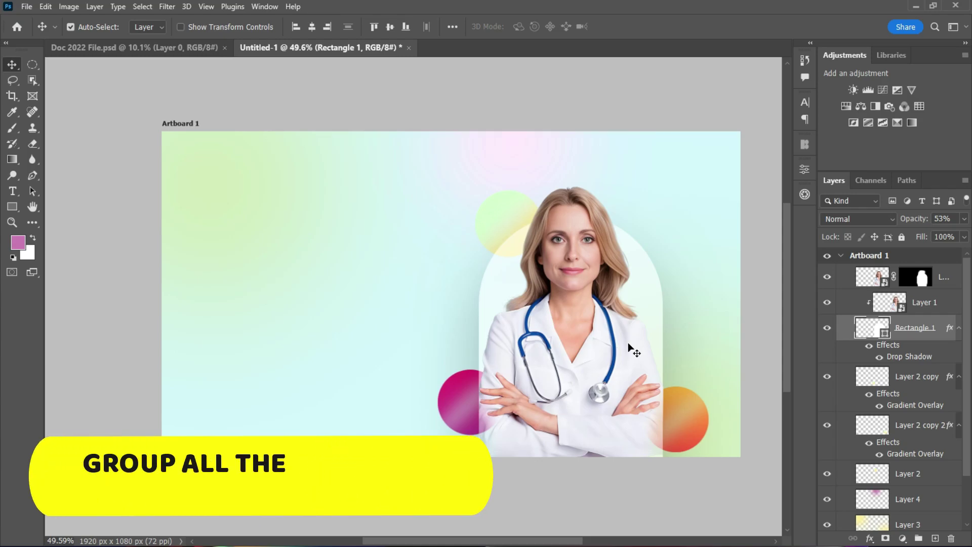
pyautogui.click(967, 383)
pyautogui.click(939, 278)
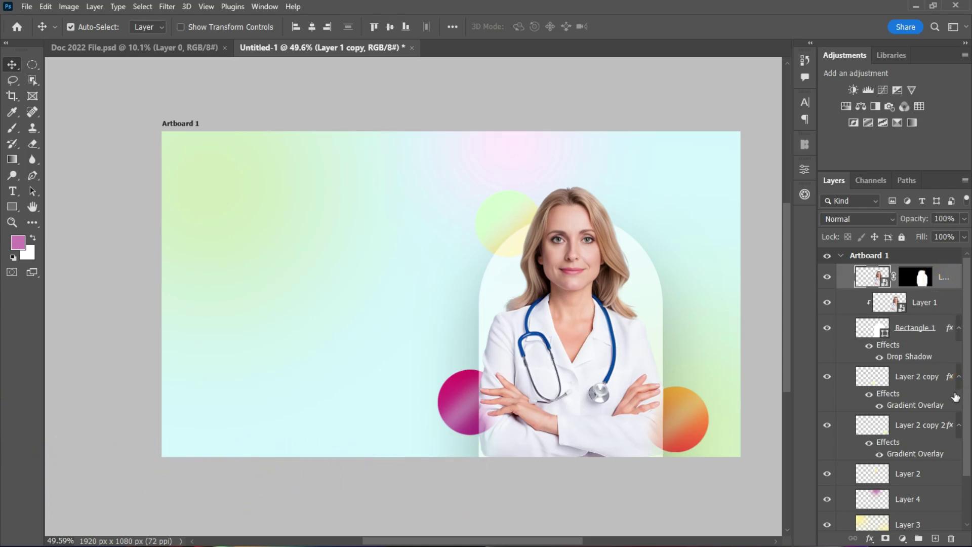
pyautogui.scroll(-2, 963, 456)
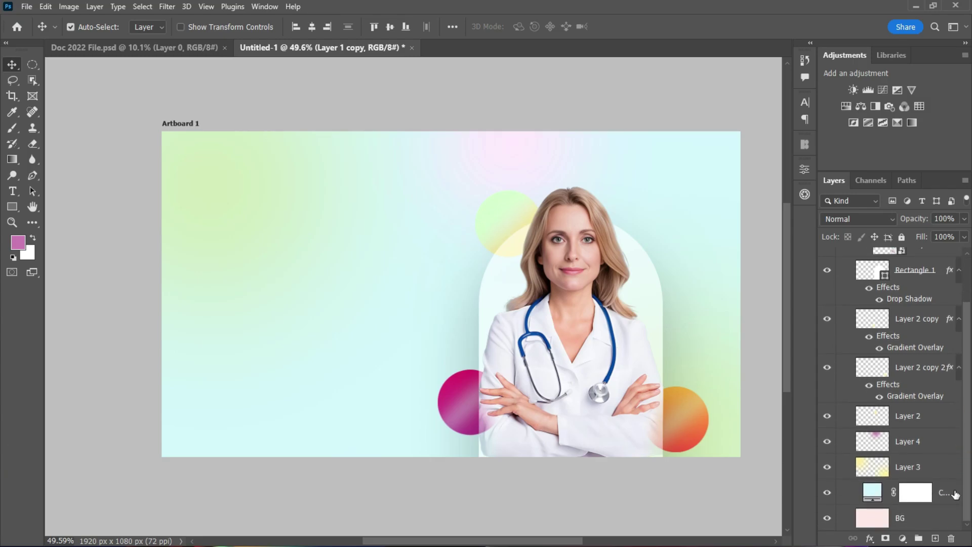
pyautogui.keyDown('shift'); pyautogui.click(952, 494); pyautogui.keyUp('shift')
pyautogui.click(917, 539)
pyautogui.doubleClick(891, 272)
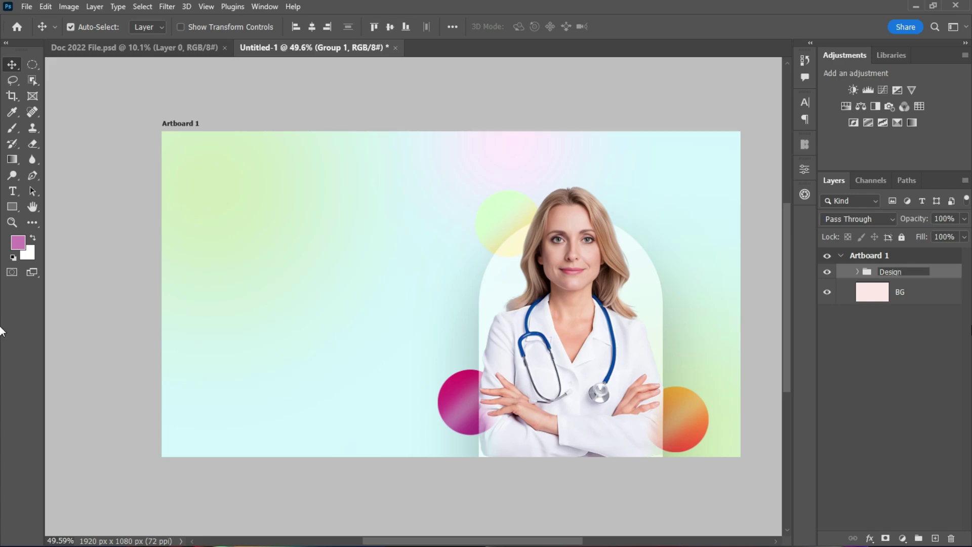
pyautogui.write('Design')
pyautogui.click(938, 352)
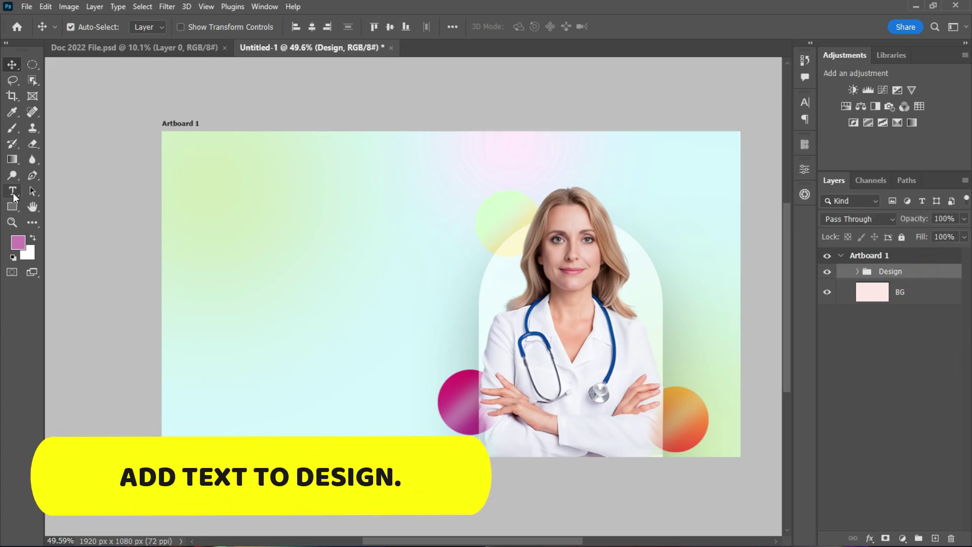
# Start a headline text layer in the empty area beside the doctor with the word "The"
pyautogui.click(12, 191)
pyautogui.click(94, 188)
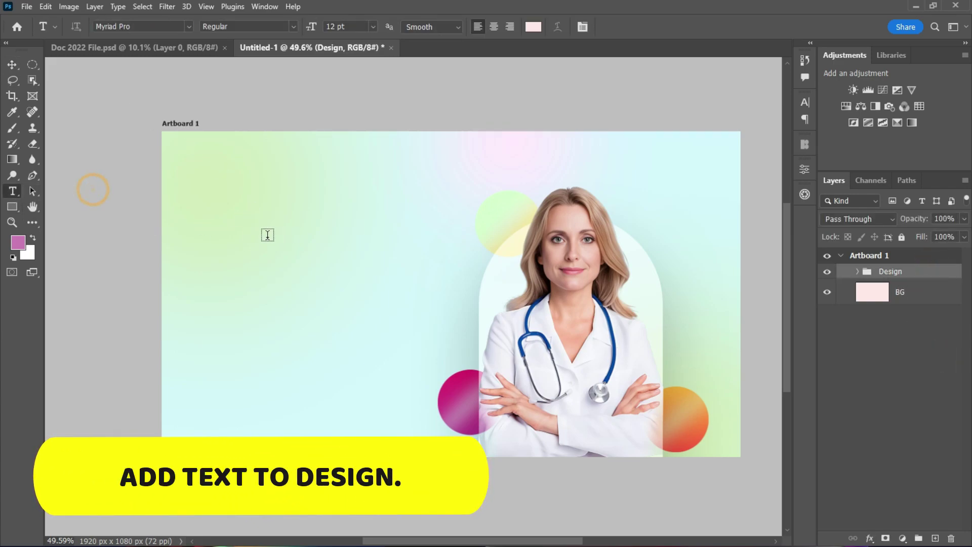
pyautogui.click(266, 236)
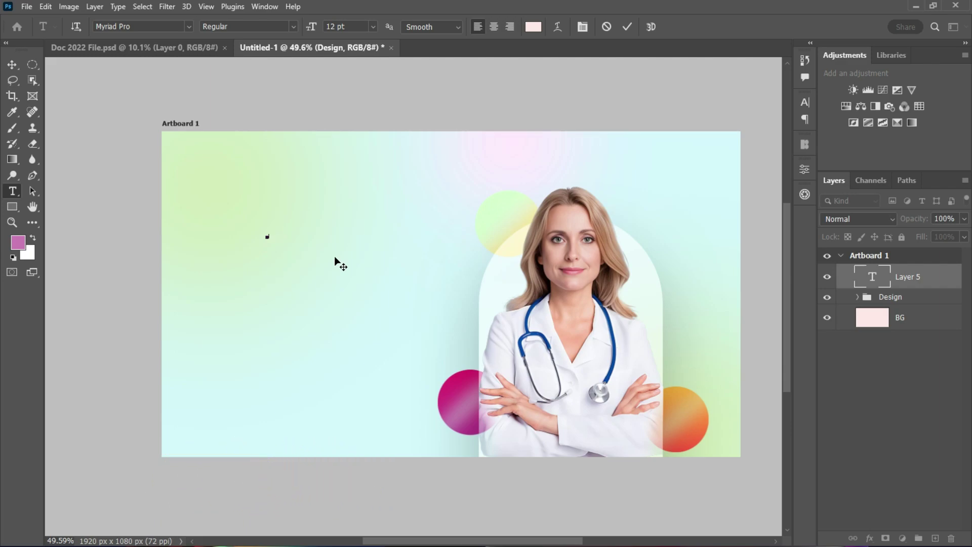
pyautogui.write('The')
pyautogui.hotkey('ctrl', 'Return')
pyautogui.press('v')
# Set the headline text's font size to 72 pt and its colour to black (000000)
pyautogui.click(926, 276)
pyautogui.click(805, 102)
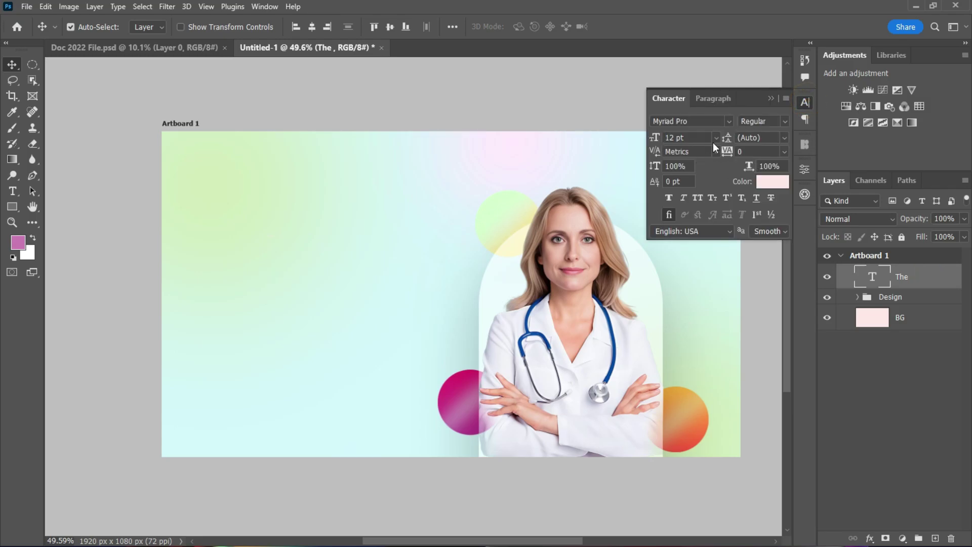
pyautogui.click(716, 138)
pyautogui.click(688, 312)
pyautogui.click(772, 186)
pyautogui.click(742, 317)
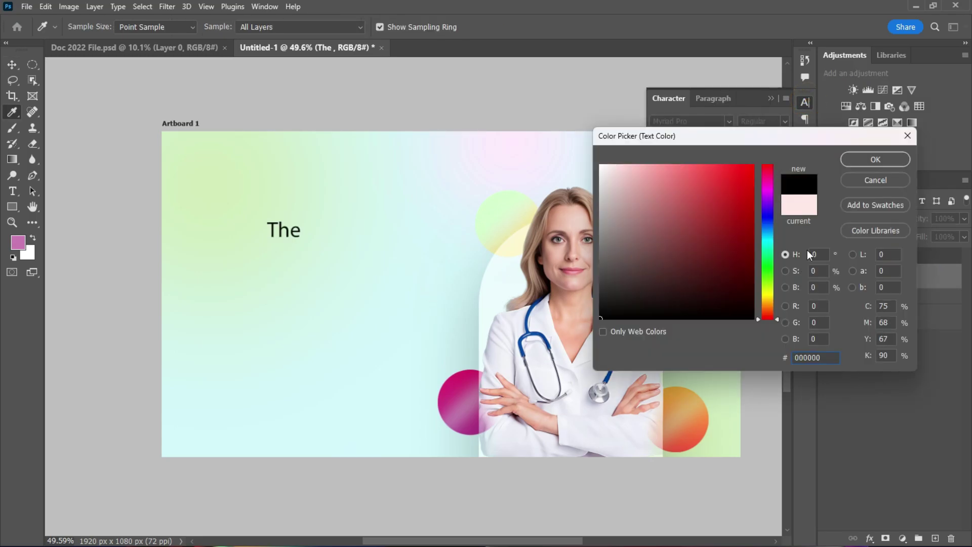
pyautogui.click(874, 159)
# Extend the headline to read "The Healthier You" with "Are The better" on a second line
pyautogui.doubleClick(289, 236)
pyautogui.click(300, 232)
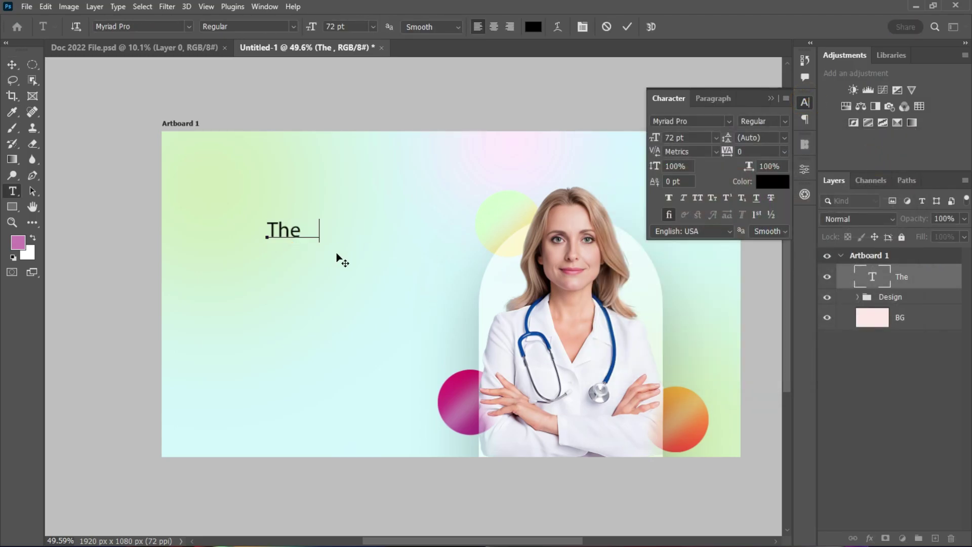
pyautogui.write('Healthier')
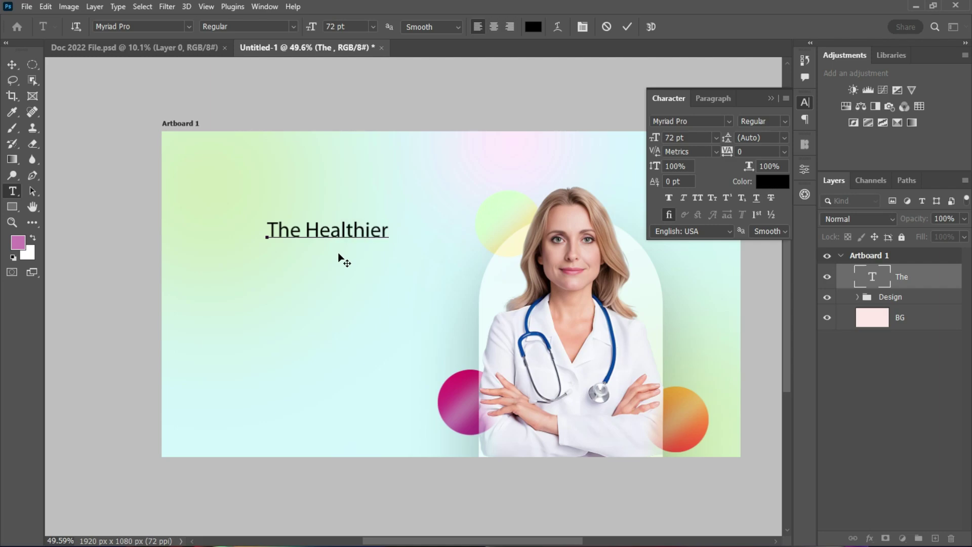
pyautogui.write(' You')
pyautogui.write('Are the')
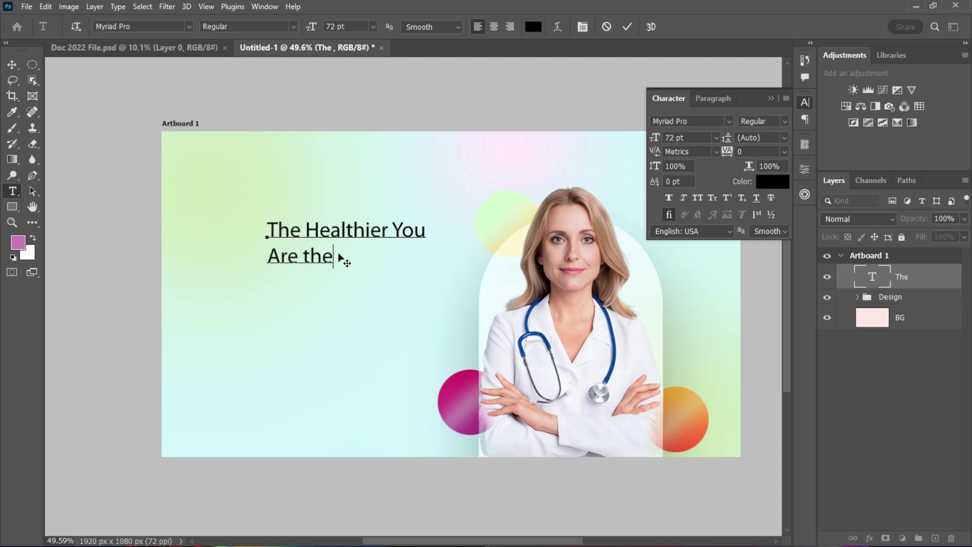
pyautogui.press('BackSpace')
pyautogui.press('BackSpace')
pyautogui.press('BackSpace')
pyautogui.write('The better')
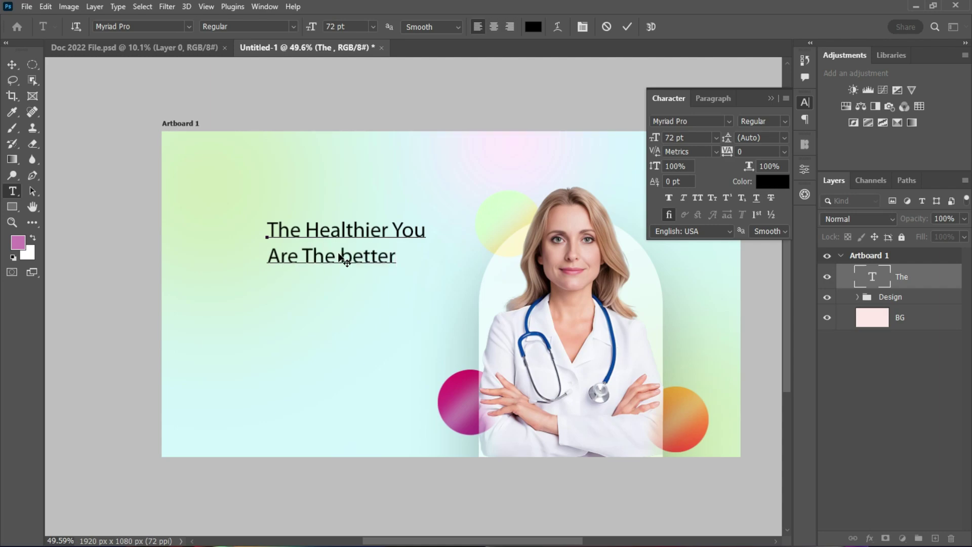
# Capitalize "Better" in the headline and add "Your Life." as its third line
pyautogui.click(342, 258)
pyautogui.press('Delete')
pyautogui.write('B')
pyautogui.click(400, 255)
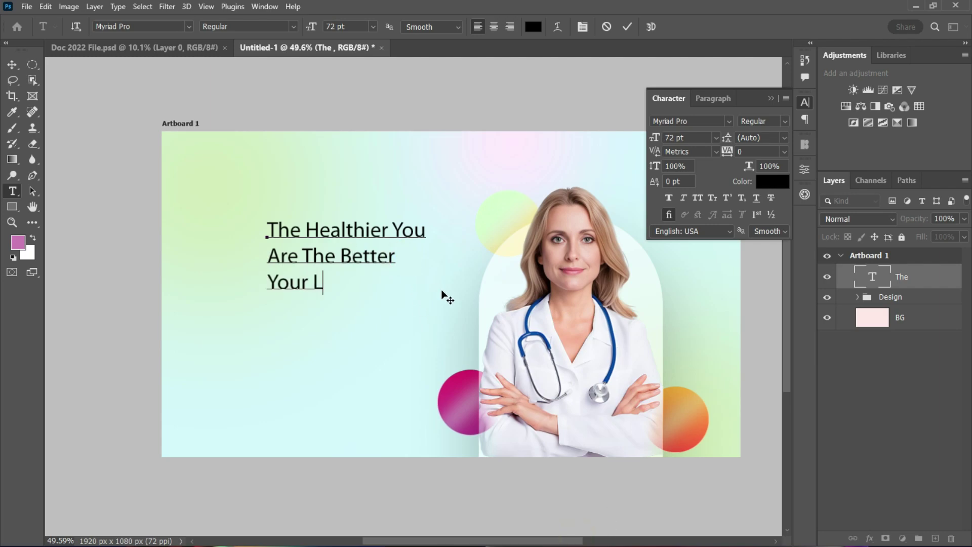
pyautogui.write('.')
pyautogui.click(12, 65)
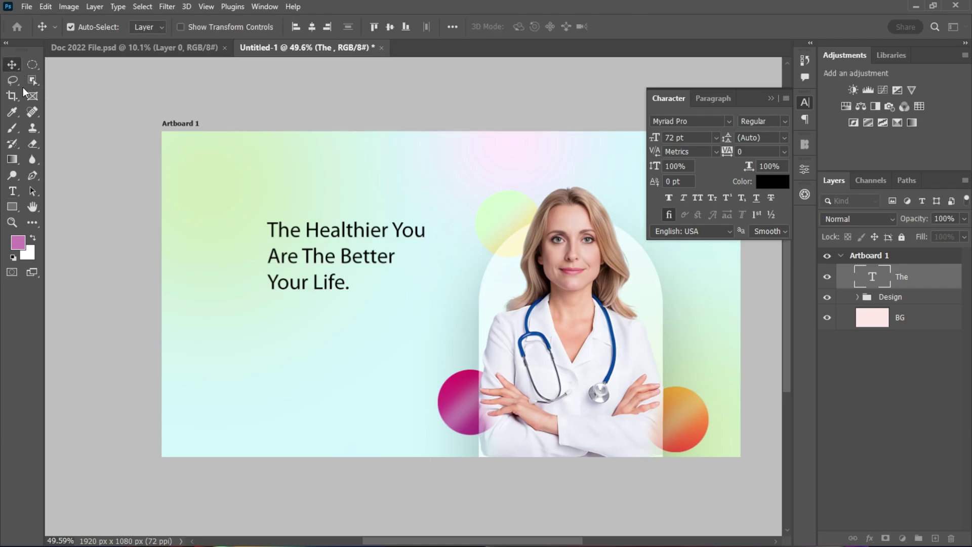
# Reposition the headline beside the doctor and change its font to Montserrat Medium
pyautogui.moveTo(333, 261); pyautogui.dragTo(311, 273)
pyautogui.click(729, 122)
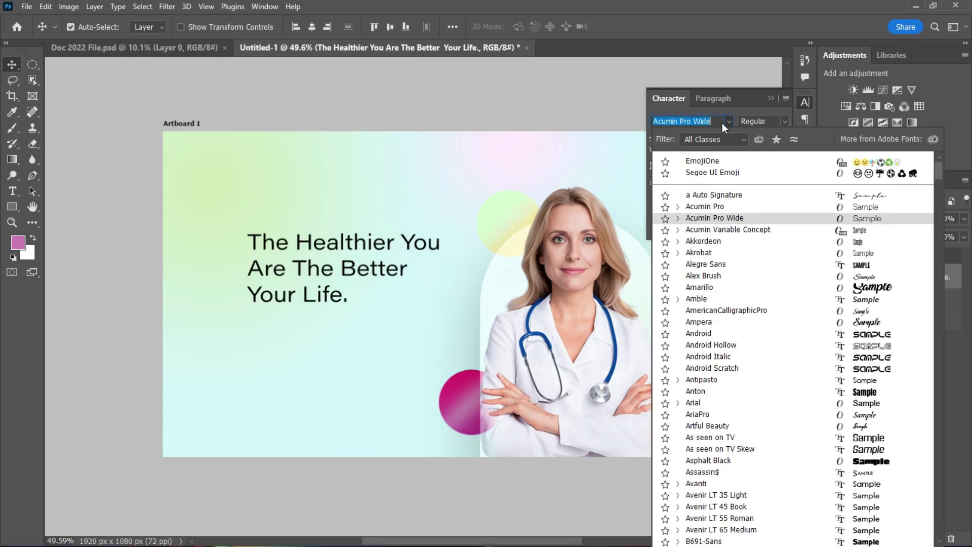
pyautogui.write('Montserrat')
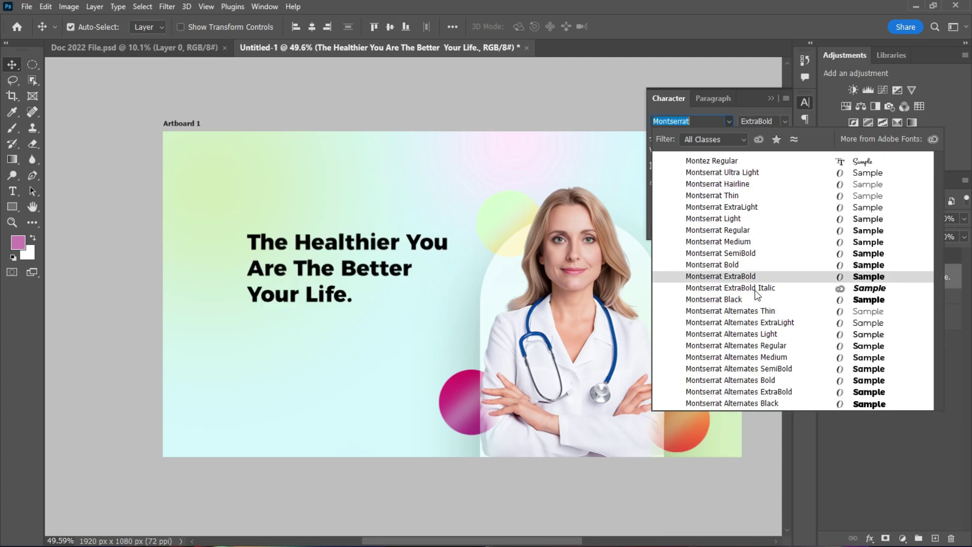
pyautogui.click(738, 242)
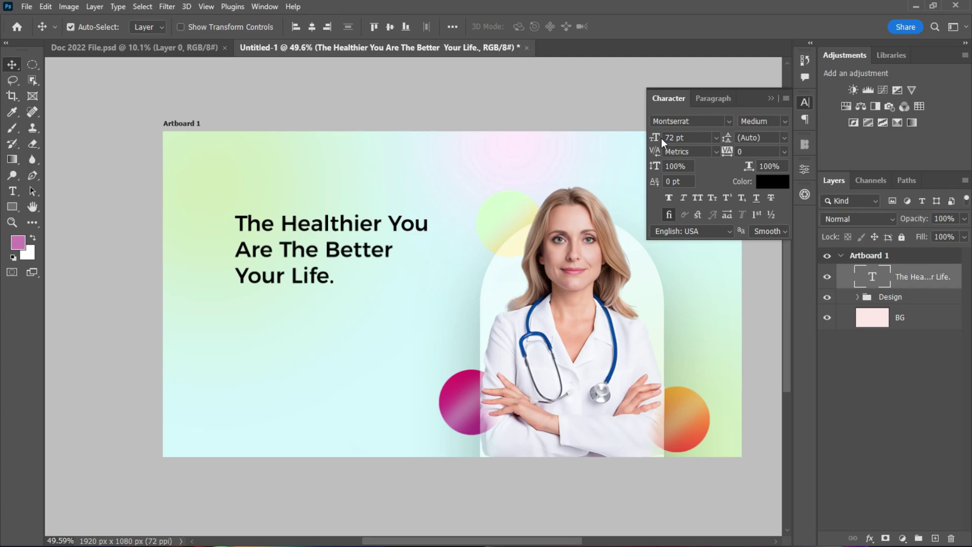
# Enlarge the headline to 82 pt, shift it slightly down, and set its leading to 85 pt
pyautogui.moveTo(662, 138)
pyautogui.mouseDown()
pyautogui.moveTo(681, 138)
pyautogui.moveTo(662, 140)
pyautogui.mouseUp()
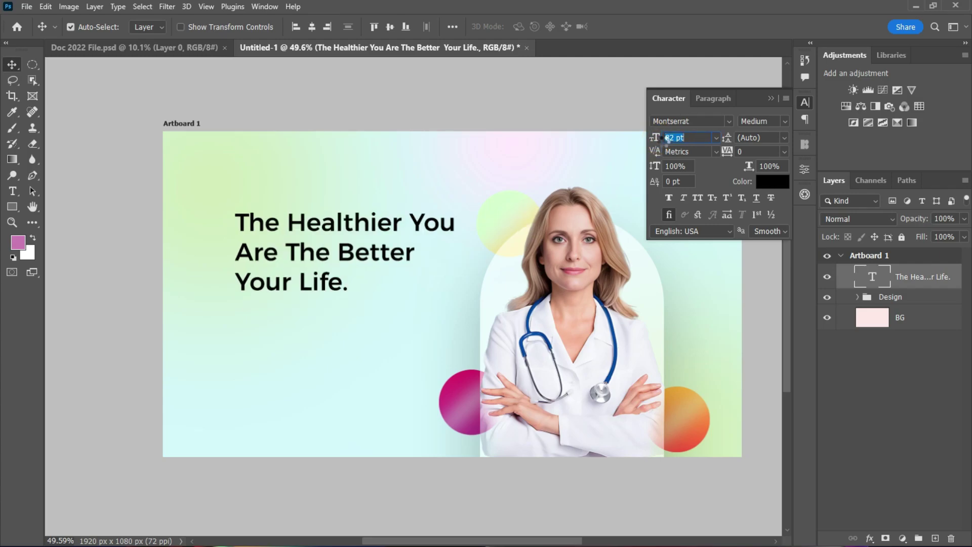
pyautogui.moveTo(323, 233)
pyautogui.mouseDown()
pyautogui.moveTo(321, 254)
pyautogui.moveTo(320, 245)
pyautogui.mouseUp()
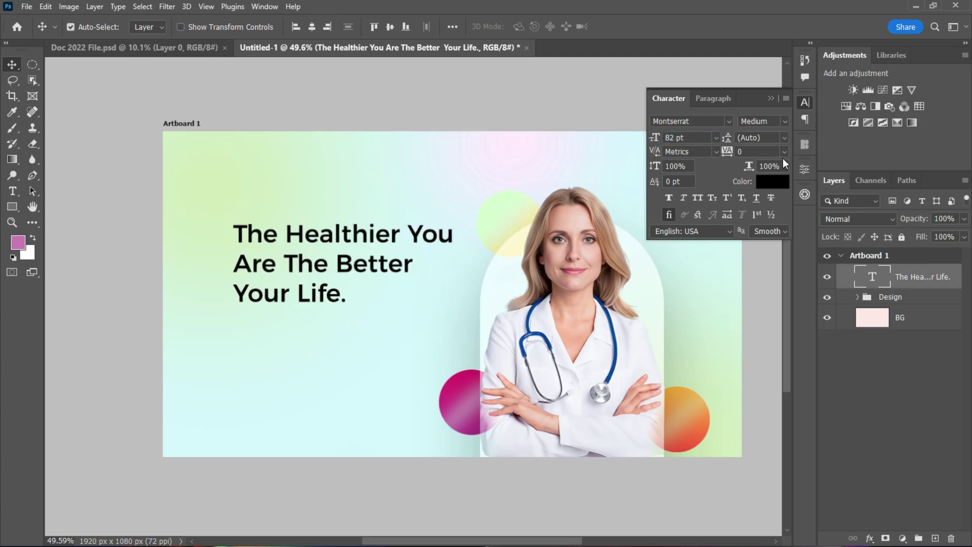
pyautogui.click(785, 138)
pyautogui.click(757, 312)
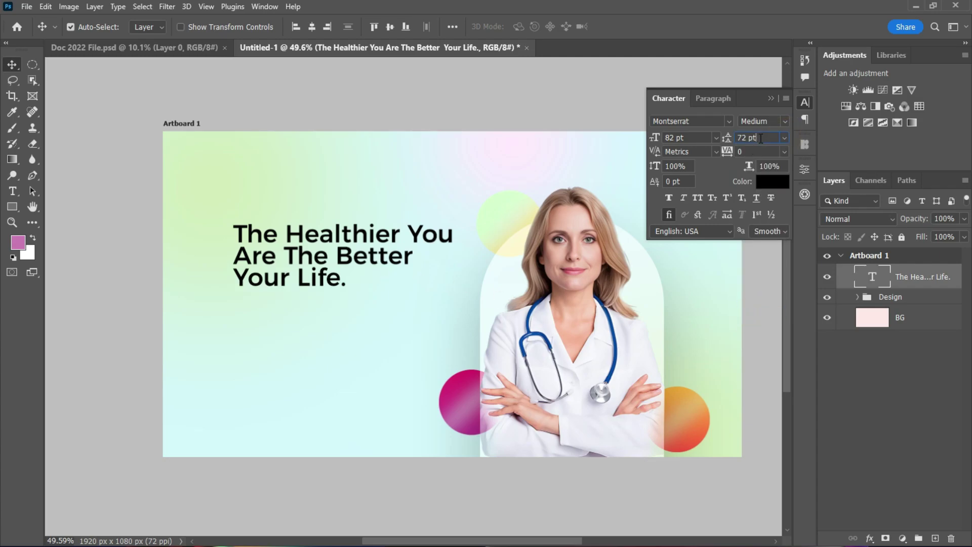
pyautogui.scroll(13, 761, 139)
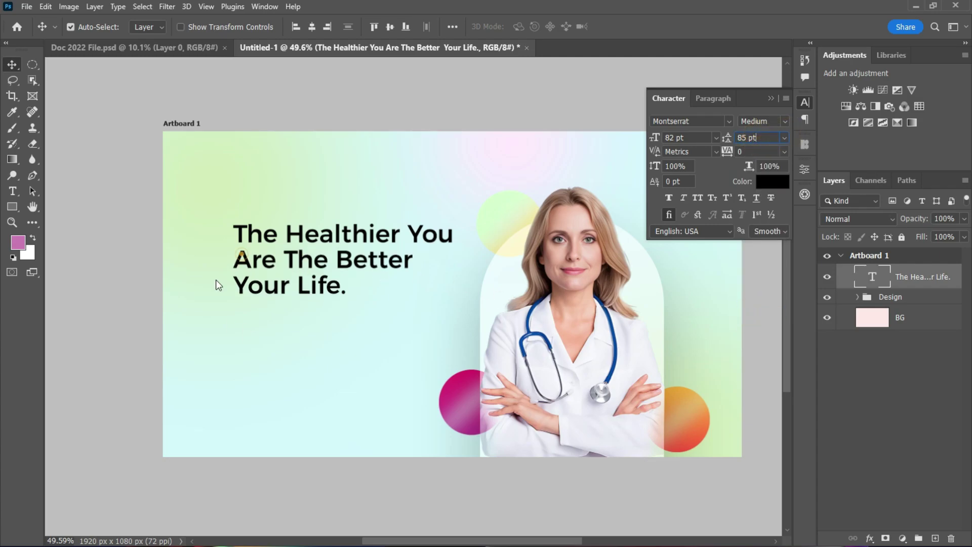
pyautogui.click(777, 95)
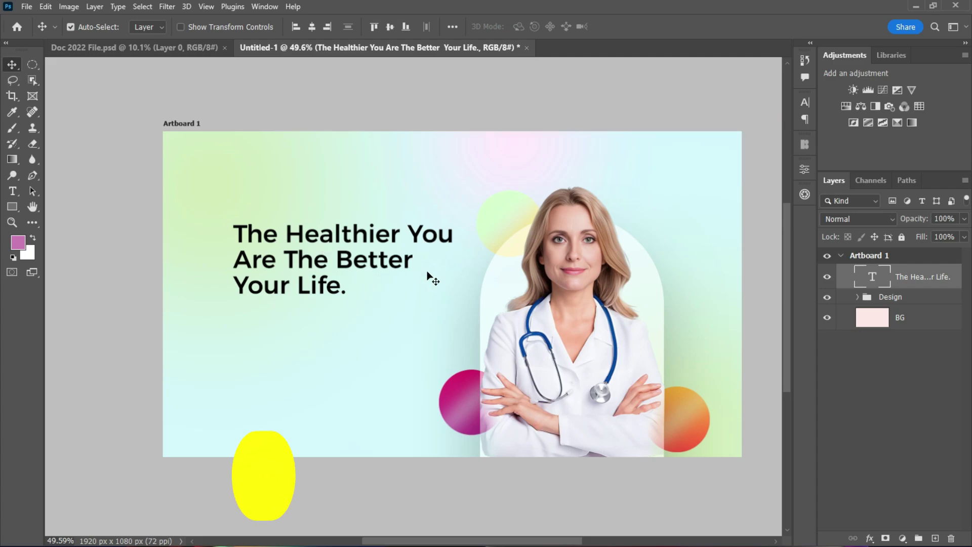
# Draw a purple-pink rectangle of 402 × 87 px with no stroke over the word "Healthier"
pyautogui.rightClick(13, 207)
pyautogui.click(60, 203)
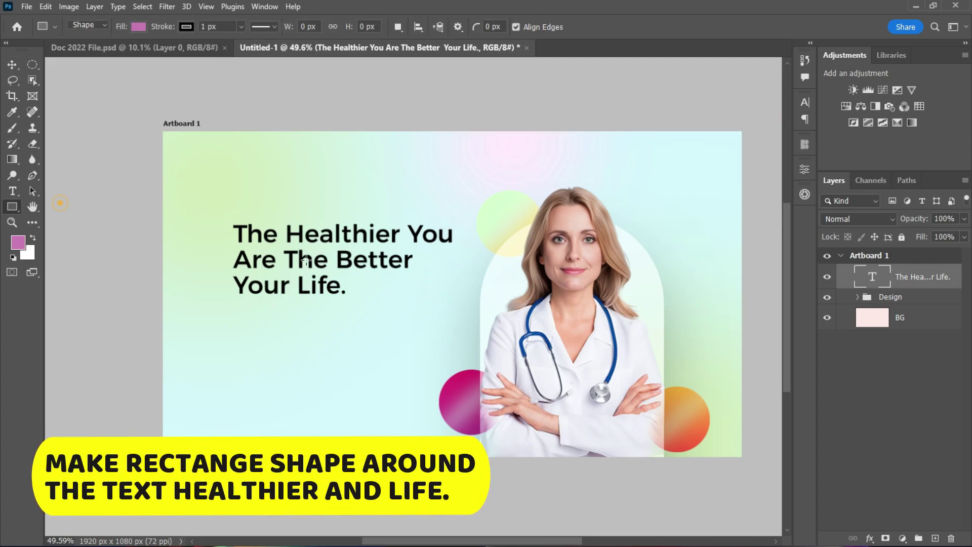
pyautogui.moveTo(284, 220)
pyautogui.mouseDown()
pyautogui.moveTo(330, 242)
pyautogui.moveTo(404, 248)
pyautogui.mouseUp()
pyautogui.click(665, 321)
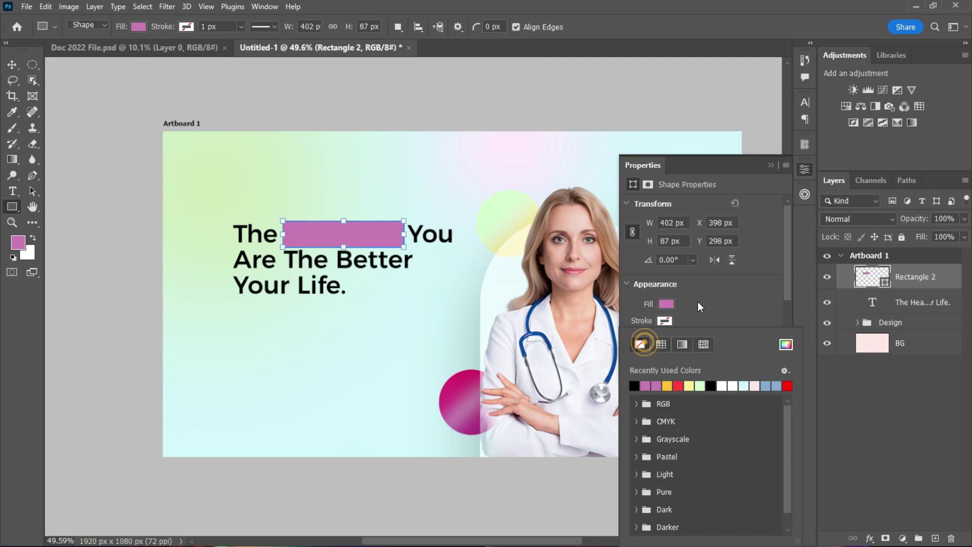
# Change the fill of the rectangle over "Healthier" to yellow-orange and place its layer behind the headline text
pyautogui.click(667, 304)
pyautogui.click(667, 369)
pyautogui.click(755, 174)
pyautogui.click(770, 167)
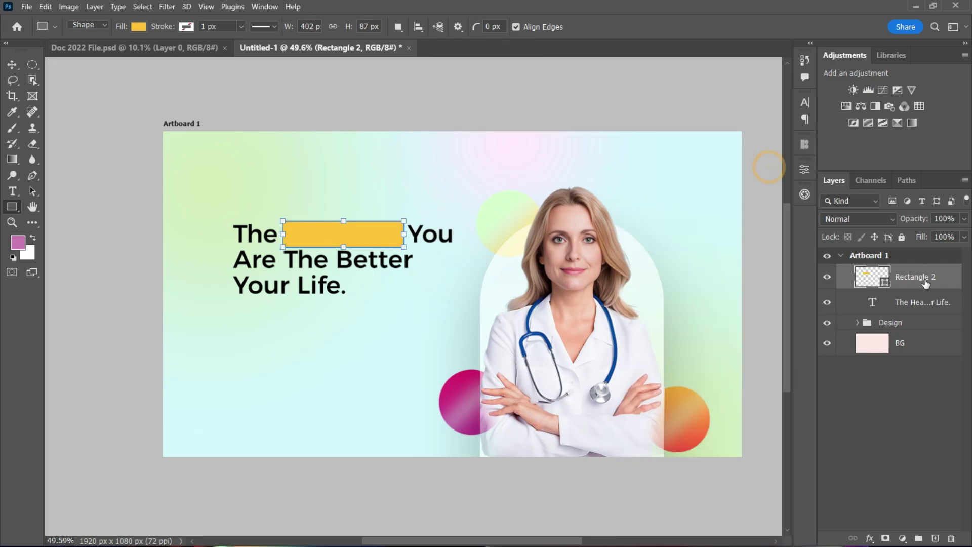
pyautogui.moveTo(926, 283); pyautogui.dragTo(923, 312)
pyautogui.press('v')
pyautogui.scroll(3, 407, 268)
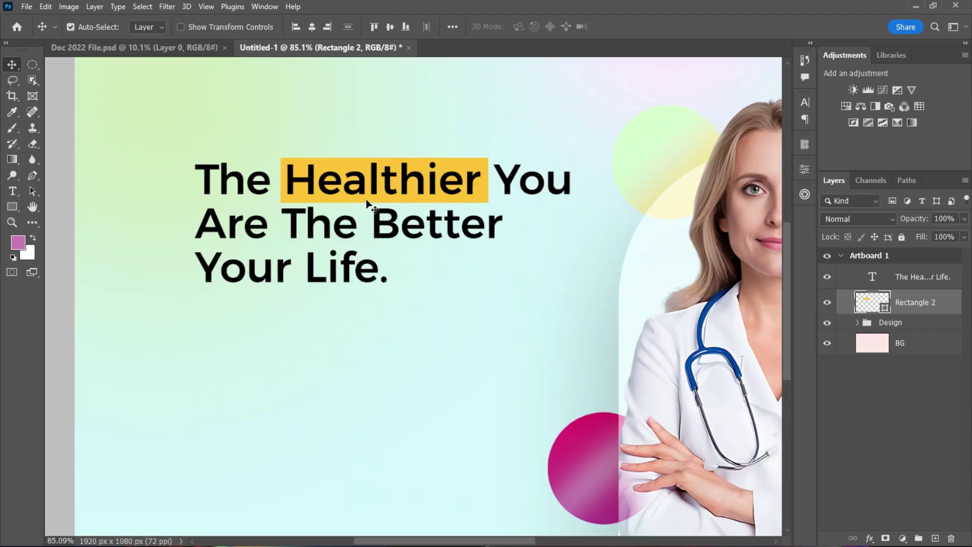
pyautogui.click(366, 202)
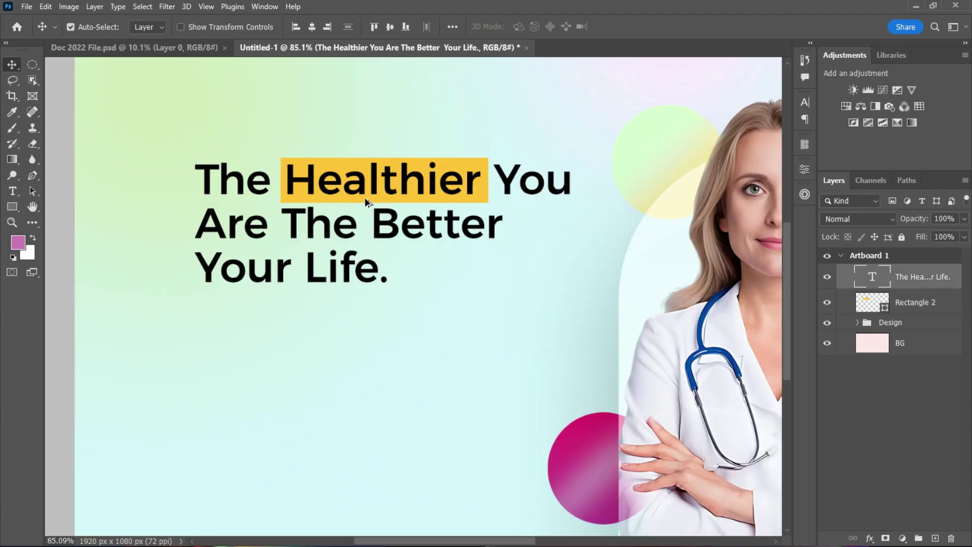
pyautogui.keyDown('alt'); pyautogui.moveTo(364, 198); pyautogui.dragTo(369, 234); pyautogui.keyUp('alt')
pyautogui.hotkey('ctrl', 'z')
# Duplicate the yellow-orange highlight rectangle behind "Life." and narrow the copy to fit the word
pyautogui.click(487, 178)
pyautogui.click(489, 169)
pyautogui.click(481, 159)
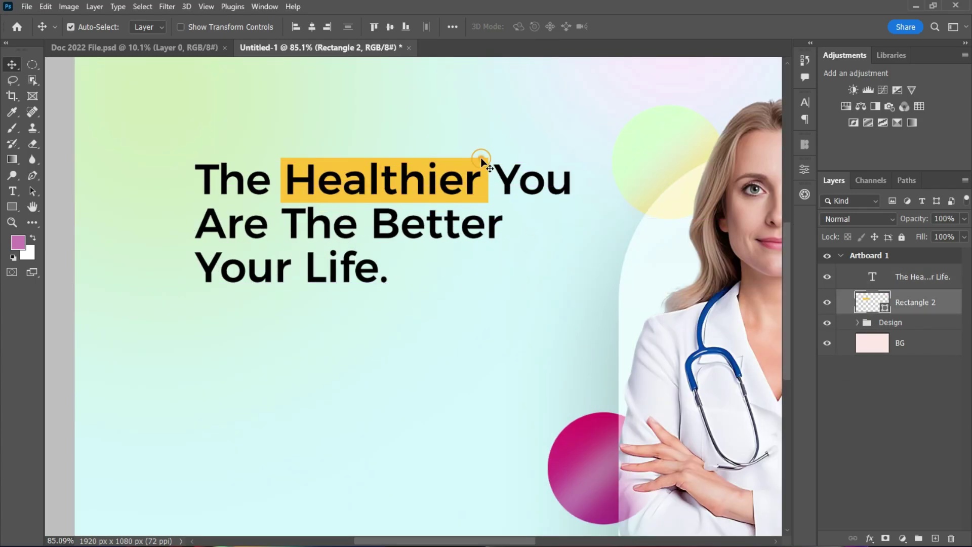
pyautogui.moveTo(481, 157); pyautogui.dragTo(390, 272)
pyautogui.hotkey('ctrl', 't')
pyautogui.click(682, 26)
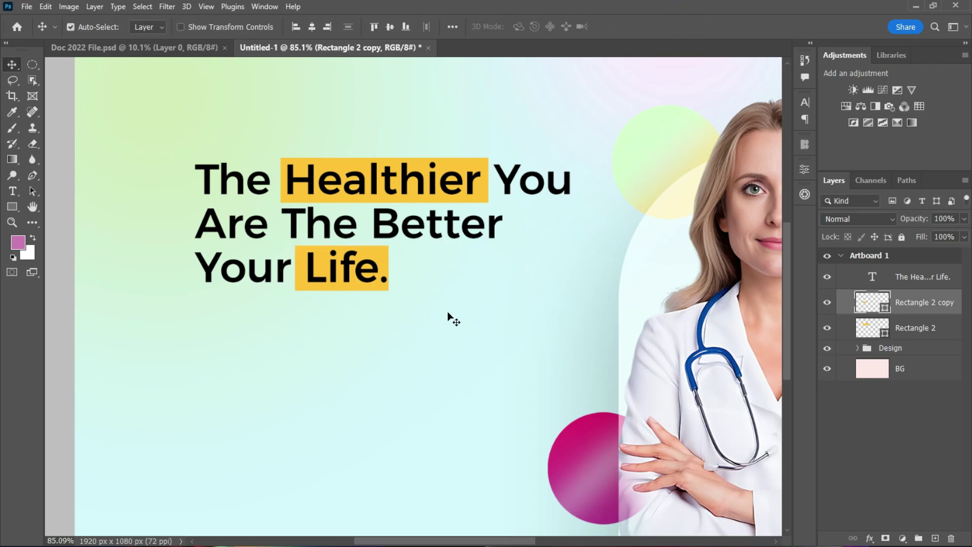
# Add a paragraph text box with Lorem ipsum placeholder text below the headline
pyautogui.scroll(-4, 510, 314)
pyautogui.scroll(-1, 549, 341)
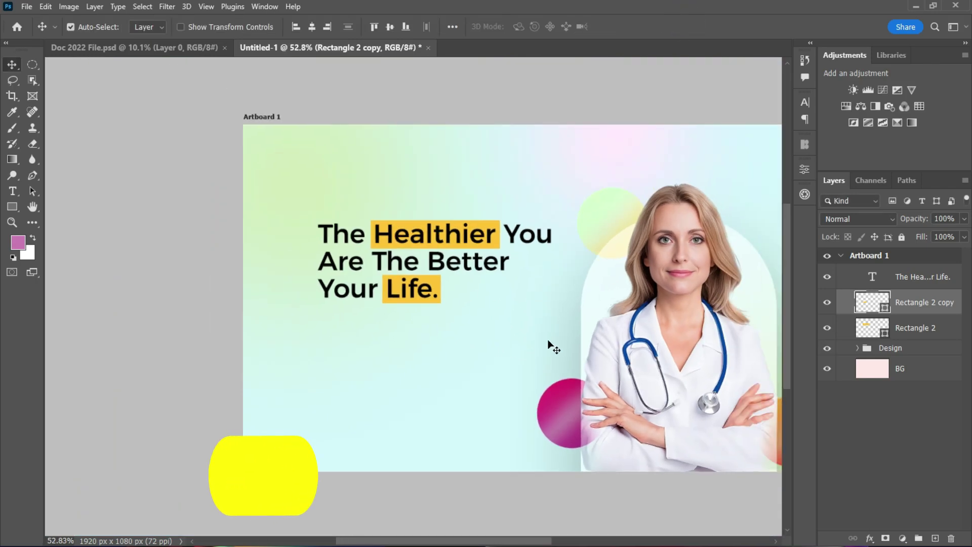
pyautogui.scroll(1, 549, 341)
pyautogui.click(14, 195)
pyautogui.moveTo(289, 341); pyautogui.dragTo(513, 381)
pyautogui.click(12, 64)
# Set the Lorem ipsum paragraph to 24 pt with automatic leading
pyautogui.click(805, 102)
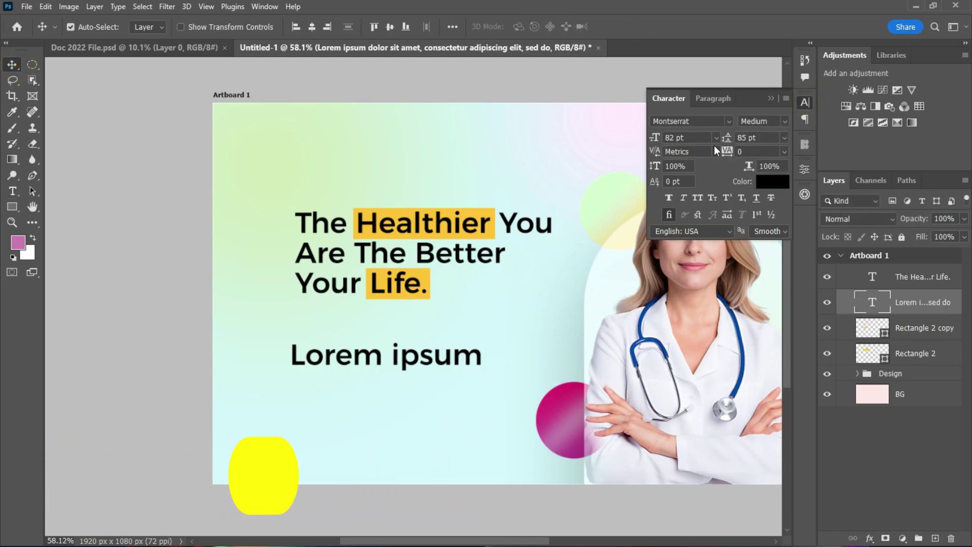
pyautogui.click(715, 137)
pyautogui.click(692, 272)
pyautogui.click(715, 137)
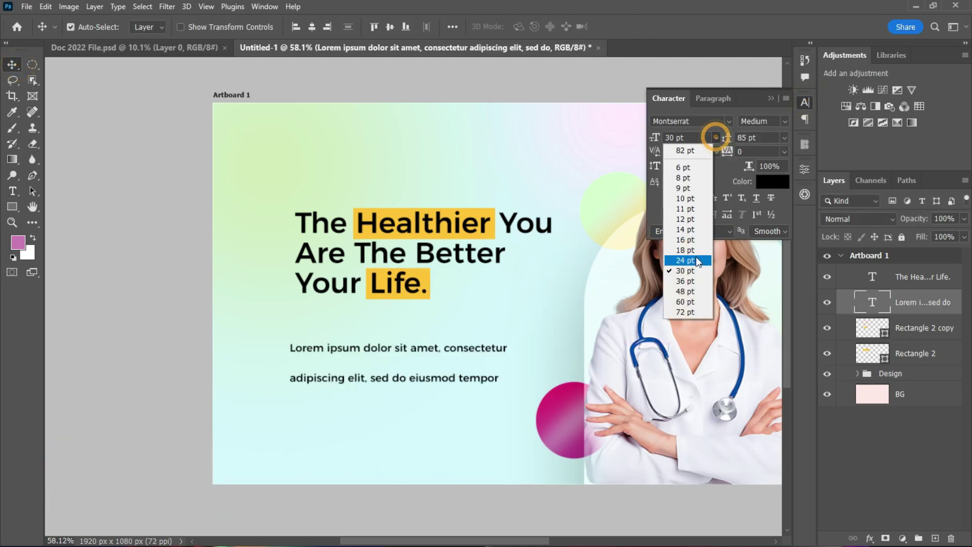
pyautogui.click(695, 260)
pyautogui.click(785, 138)
pyautogui.click(760, 150)
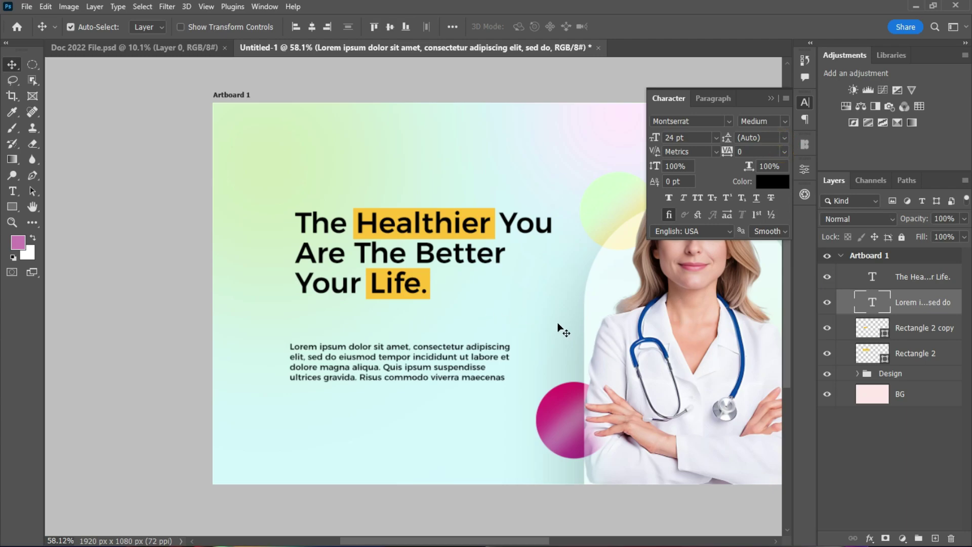
# Give the paragraph a lighter Montserrat weight and fit it as three lines directly beneath the headline, flush with its left edge
pyautogui.click(784, 121)
pyautogui.click(773, 193)
pyautogui.moveTo(400, 370); pyautogui.dragTo(410, 345)
pyautogui.doubleClick(435, 332)
pyautogui.click(627, 26)
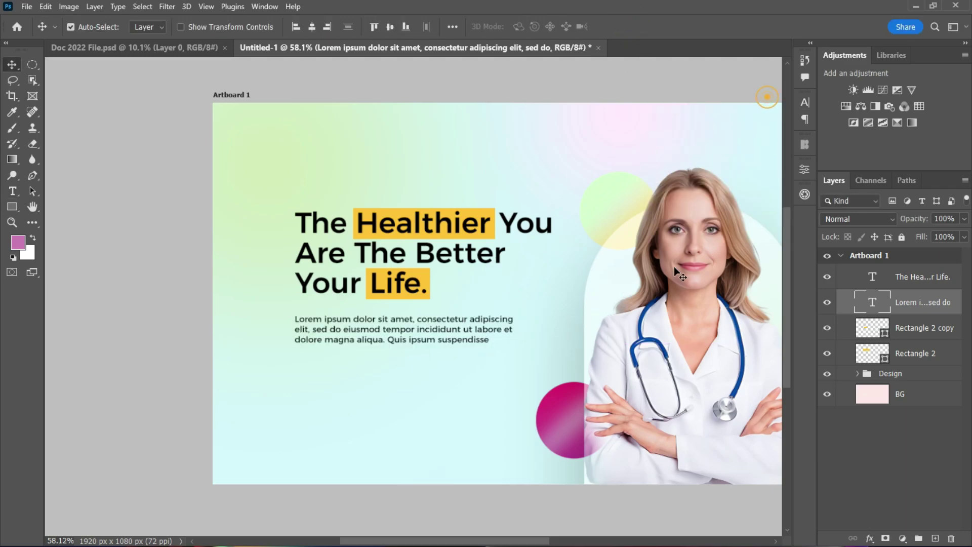
# Duplicate the "Healthier" highlight rectangle below the paragraph as a button background
pyautogui.moveTo(491, 541); pyautogui.dragTo(523, 542)
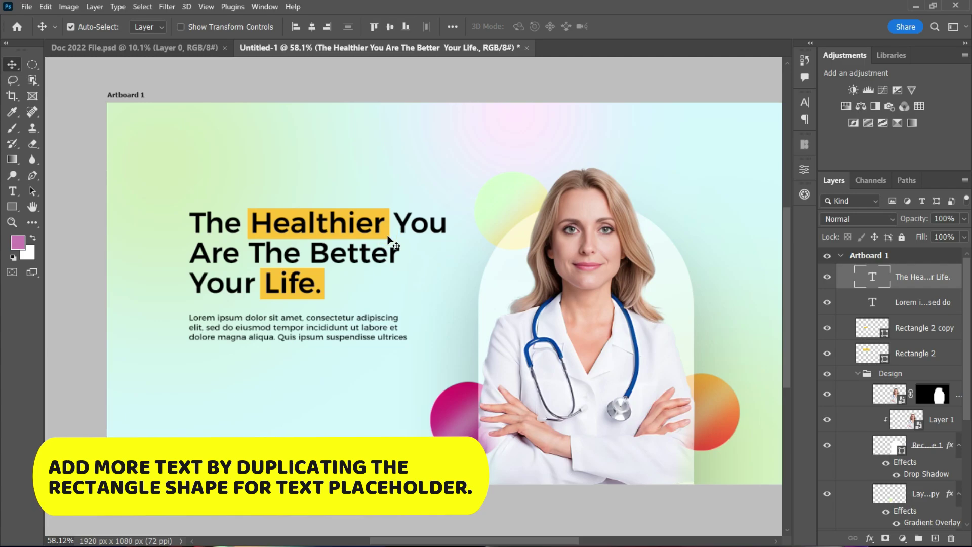
pyautogui.moveTo(391, 210)
pyautogui.mouseDown()
pyautogui.moveTo(422, 303)
pyautogui.moveTo(319, 381)
pyautogui.moveTo(331, 376)
pyautogui.mouseUp()
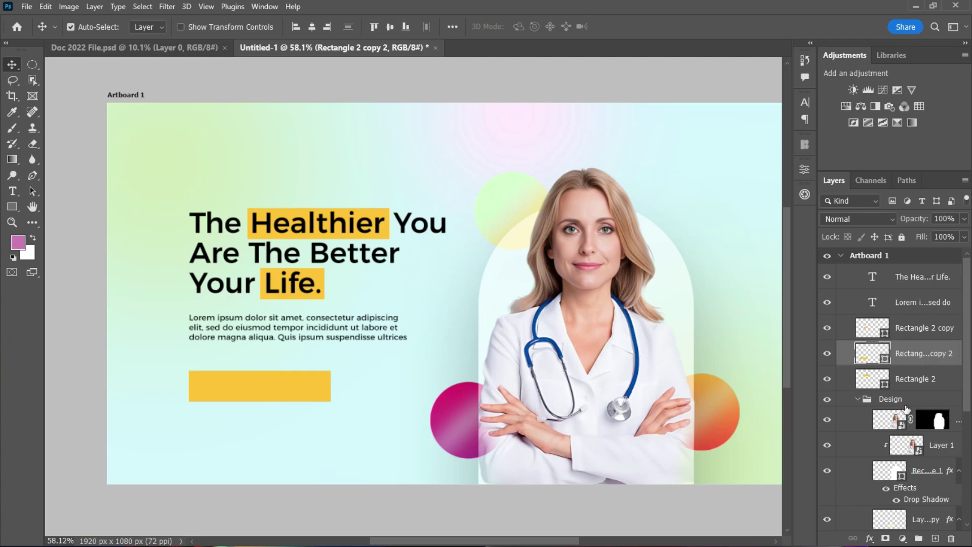
# Lock the Design group and the BG layer so they cannot be moved
pyautogui.click(858, 399)
pyautogui.click(891, 399)
pyautogui.click(903, 238)
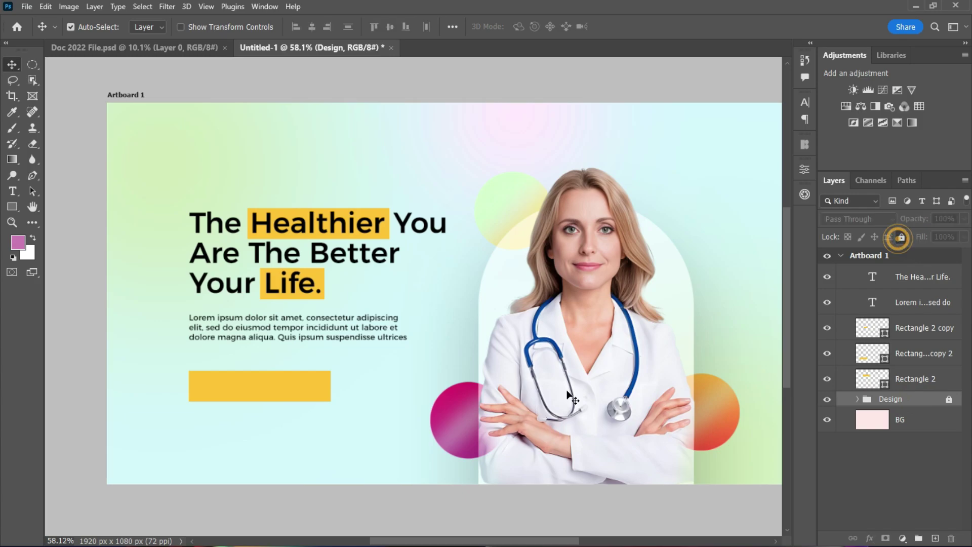
pyautogui.click(163, 231)
pyautogui.moveTo(164, 231); pyautogui.dragTo(256, 416)
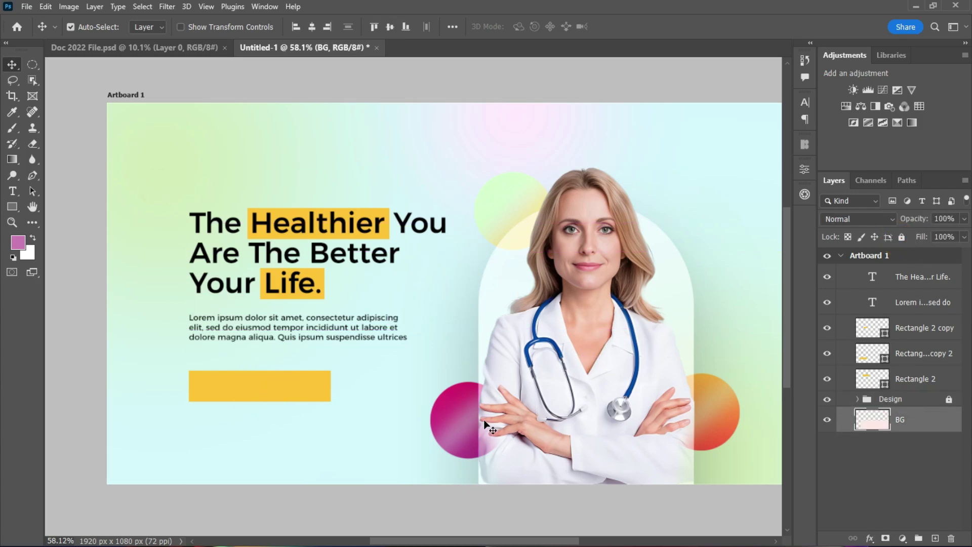
pyautogui.hotkey('ctrl', 'z')
pyautogui.click(902, 237)
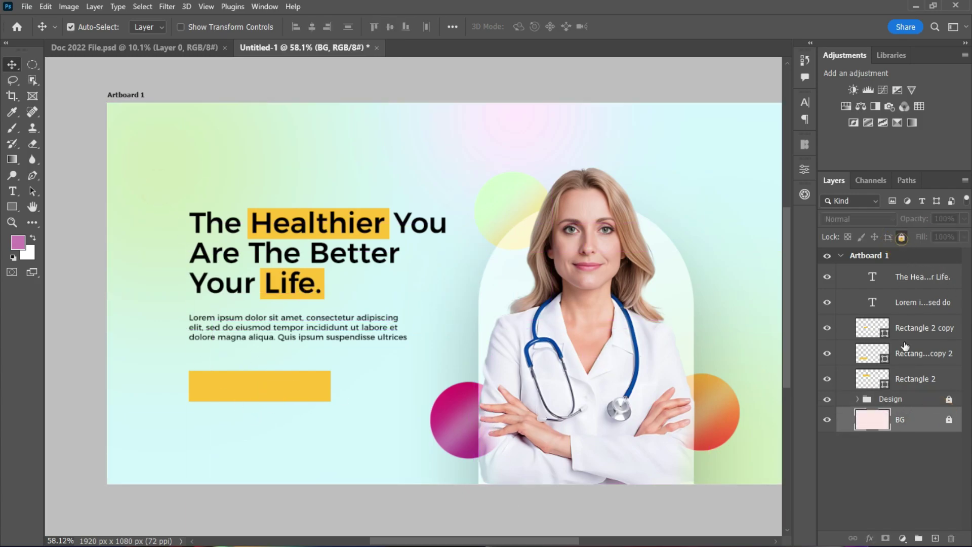
# Shift the headline, paragraph and all rectangles slightly up and left, and duplicate the button rectangle beside the first one
pyautogui.moveTo(169, 192); pyautogui.dragTo(326, 430)
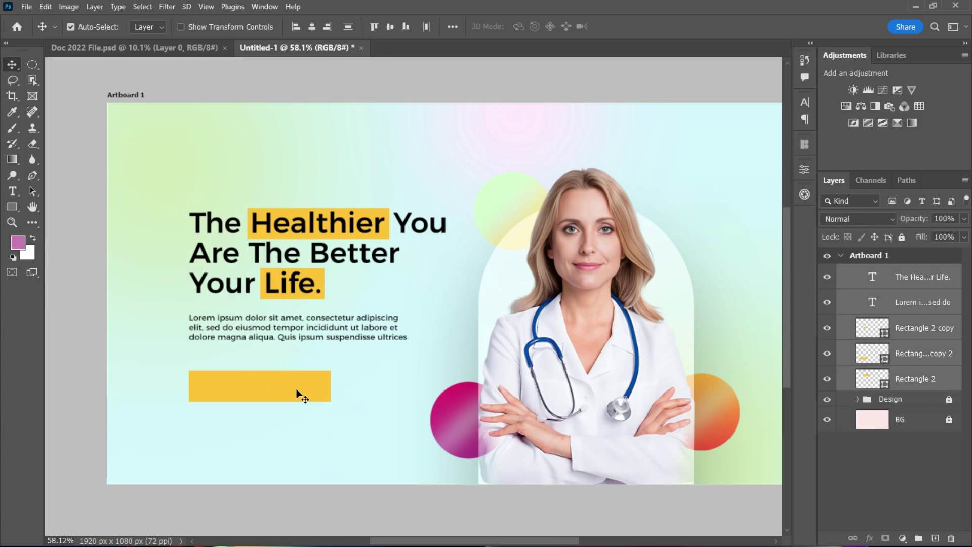
pyautogui.moveTo(299, 396); pyautogui.dragTo(422, 381)
pyautogui.click(135, 317)
pyautogui.click(277, 379)
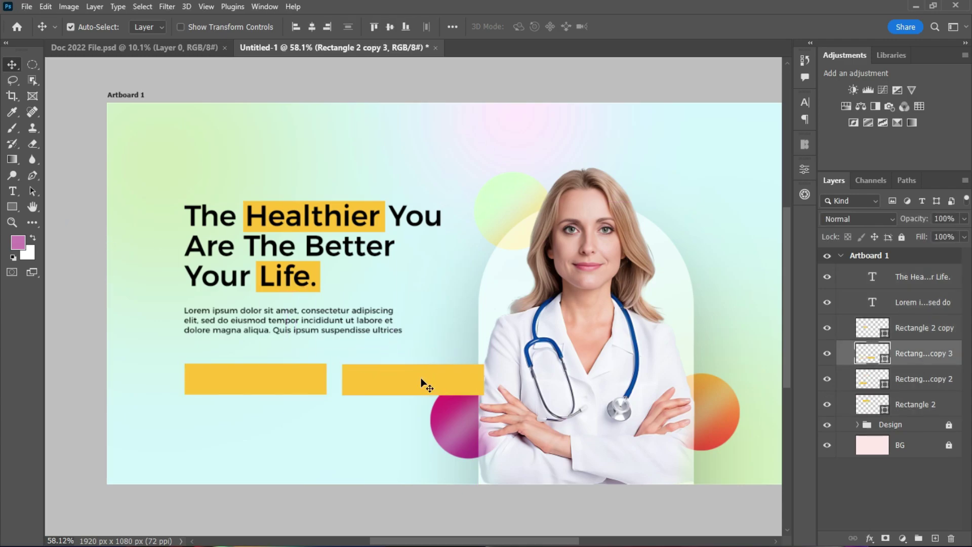
# Narrow the second button rectangle from its right edge to 71.39% of its width
pyautogui.press('t')
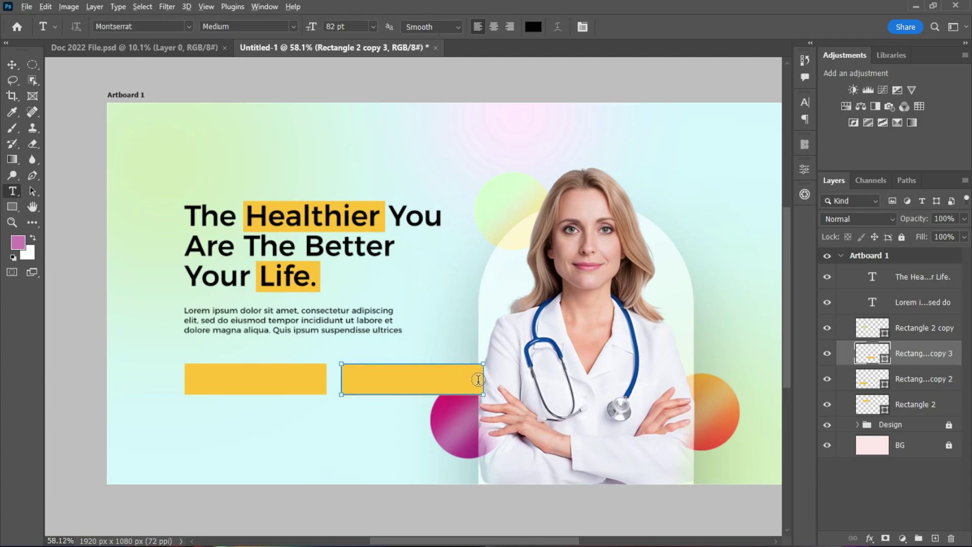
pyautogui.press('v')
pyautogui.hotkey('ctrl', 't')
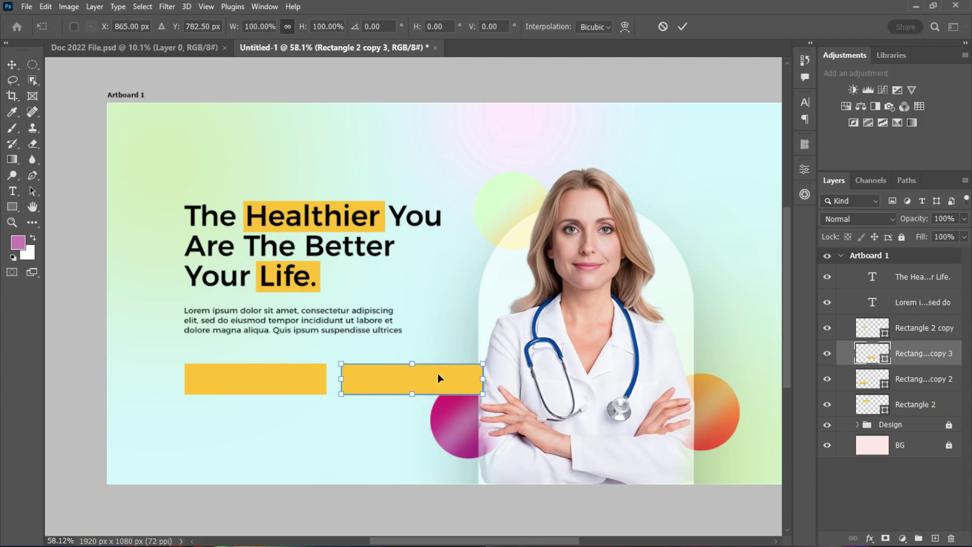
pyautogui.moveTo(484, 379); pyautogui.dragTo(442, 387)
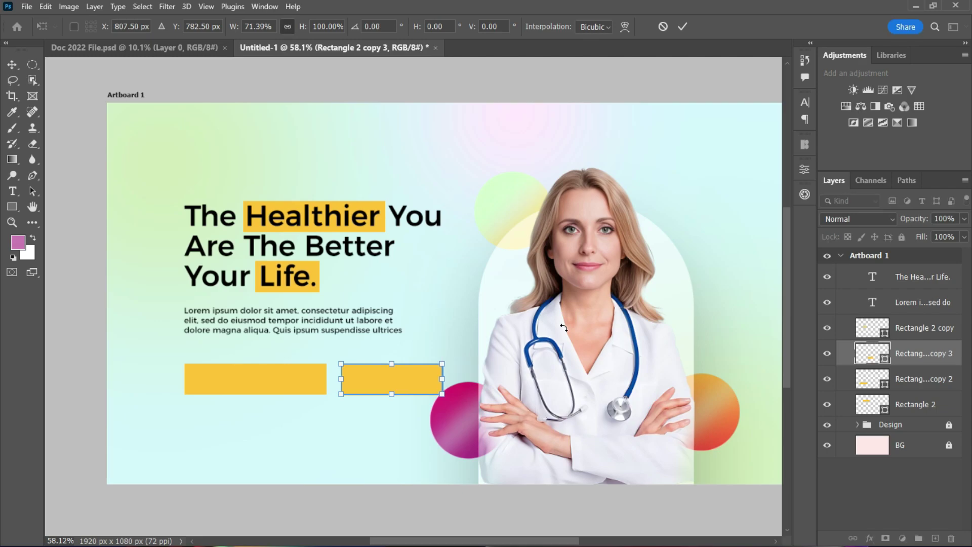
pyautogui.click(684, 27)
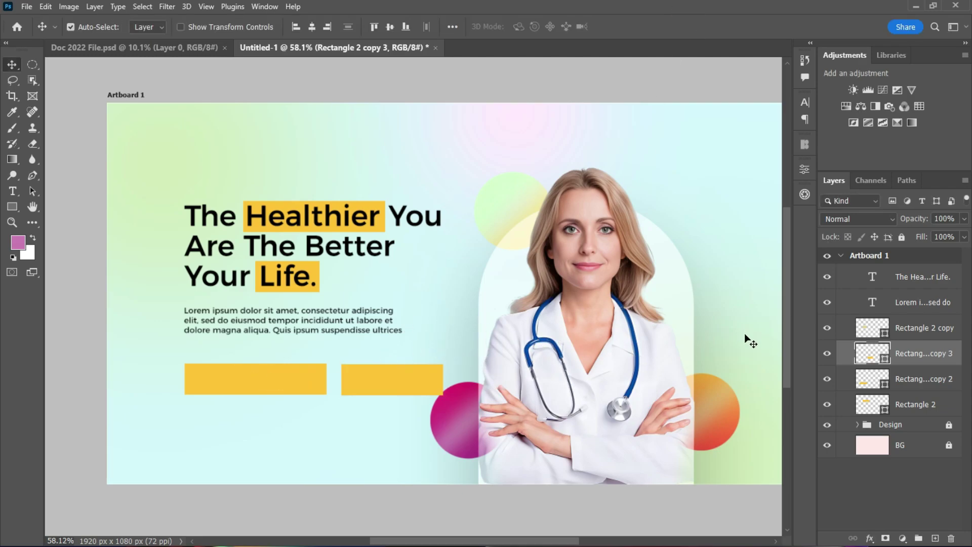
# Unlock the Design group and move the magenta circle slightly down, clear of the second button
pyautogui.click(445, 426)
pyautogui.moveTo(457, 422); pyautogui.dragTo(458, 442)
pyautogui.click(380, 375)
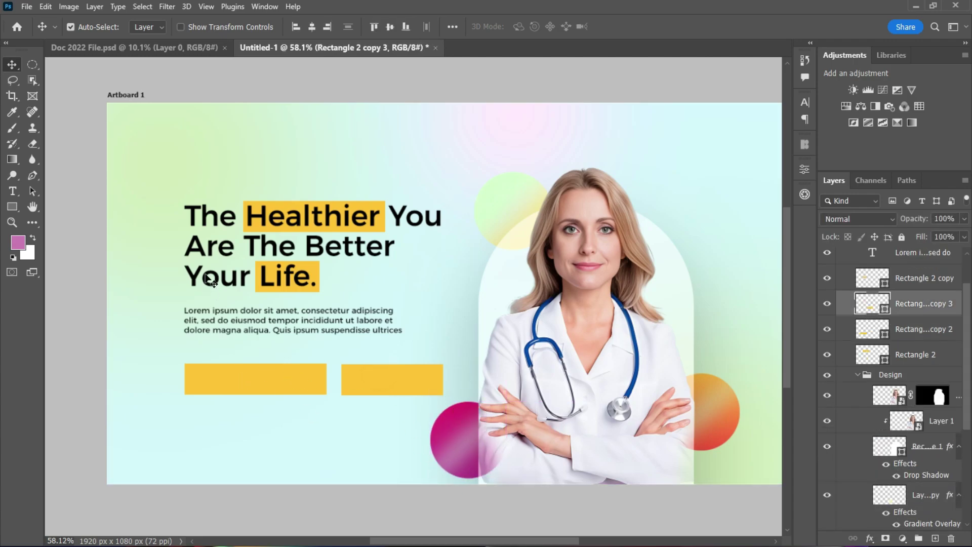
# Add the text "Book An Appointment" as a new text layer below the buttons
pyautogui.press('t')
pyautogui.click(209, 440)
pyautogui.write('m')
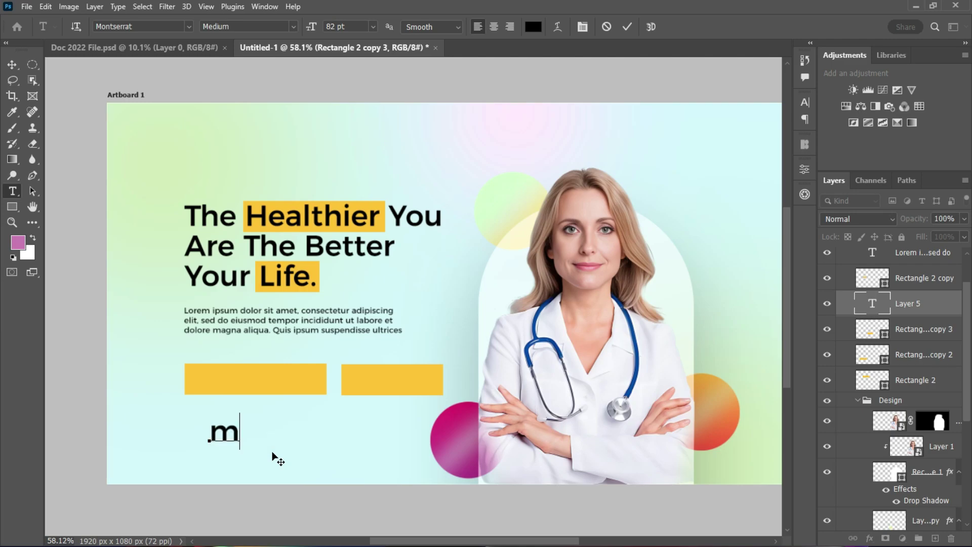
pyautogui.press('BackSpace')
pyautogui.write('Mak')
pyautogui.press('BackSpace')
pyautogui.press('BackSpace')
pyautogui.press('BackSpace')
pyautogui.write('b')
pyautogui.press('BackSpace')
pyautogui.write('Book An')
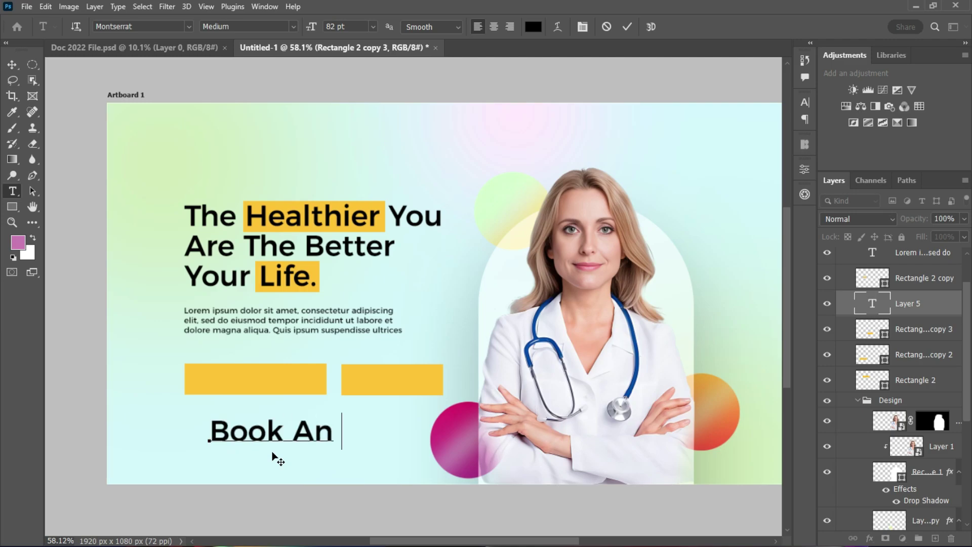
pyautogui.write(' Appointmen')
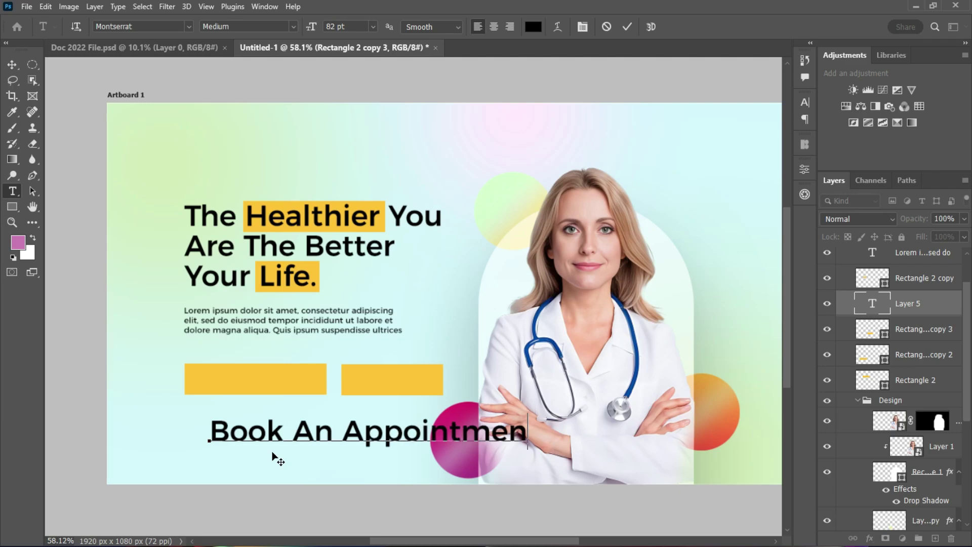
pyautogui.write('t')
pyautogui.click(627, 26)
pyautogui.press('v')
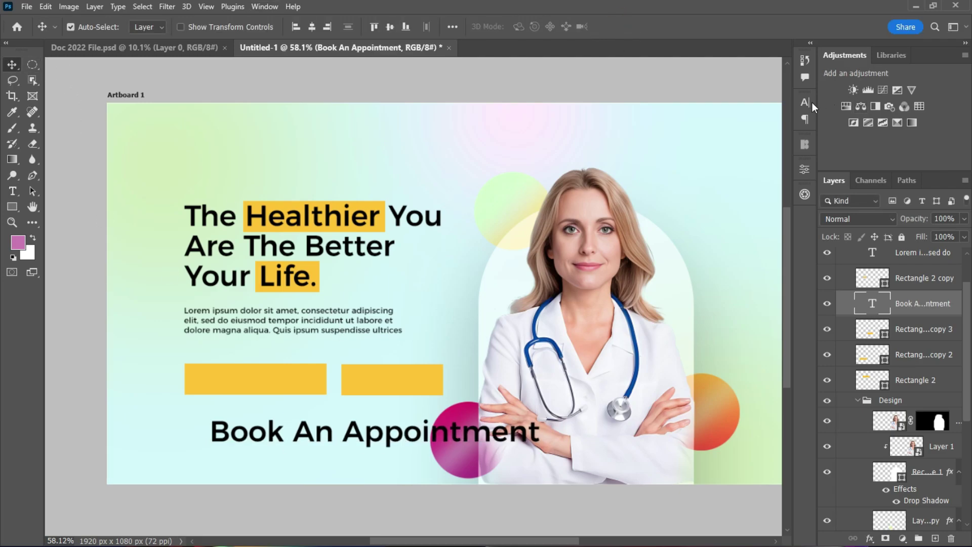
# Set the "Book An Appointment" label to 30 pt Montserrat Regular and center it on the first button
pyautogui.click(806, 103)
pyautogui.click(716, 138)
pyautogui.click(685, 271)
pyautogui.moveTo(273, 445)
pyautogui.mouseDown()
pyautogui.moveTo(254, 386)
pyautogui.moveTo(273, 430)
pyautogui.mouseUp()
pyautogui.click(764, 121)
pyautogui.click(765, 191)
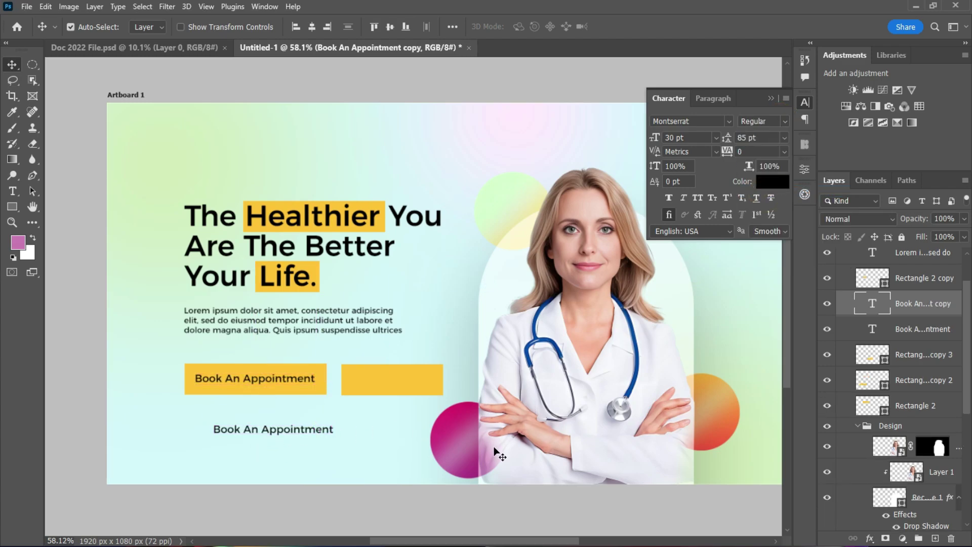
# Rewrite a copy of the button label as "Learn More" and place it on the second button
pyautogui.doubleClick(274, 432)
pyautogui.press('BackSpace')
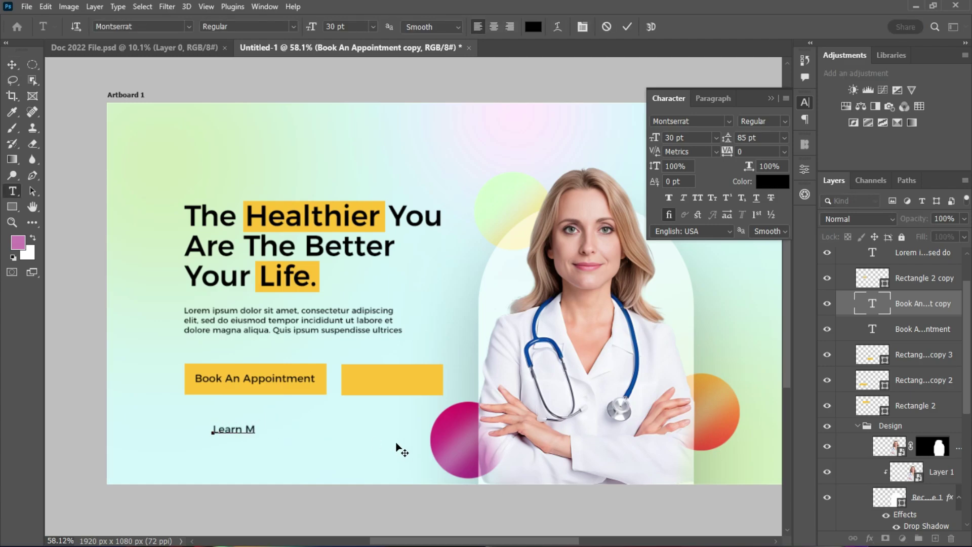
pyautogui.click(627, 26)
pyautogui.press('v')
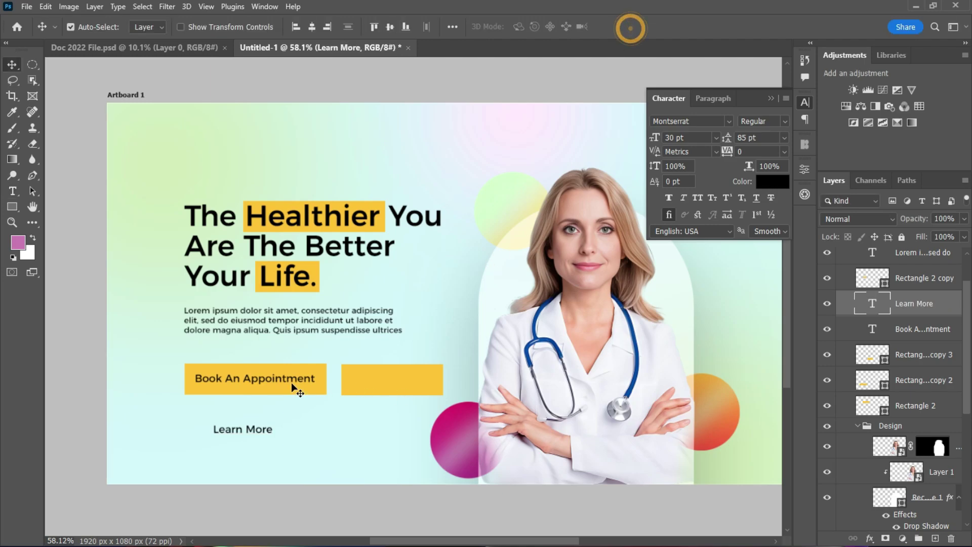
pyautogui.moveTo(245, 436); pyautogui.dragTo(391, 388)
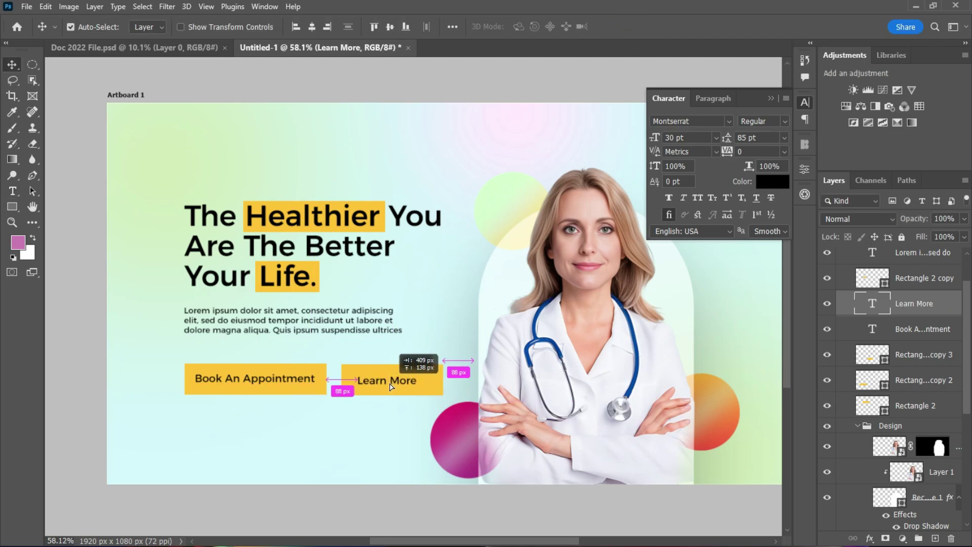
# Narrow the "Learn More" button rectangle to 87.46% of its width to fit its label
pyautogui.click(433, 390)
pyautogui.hotkey('ctrl', 't')
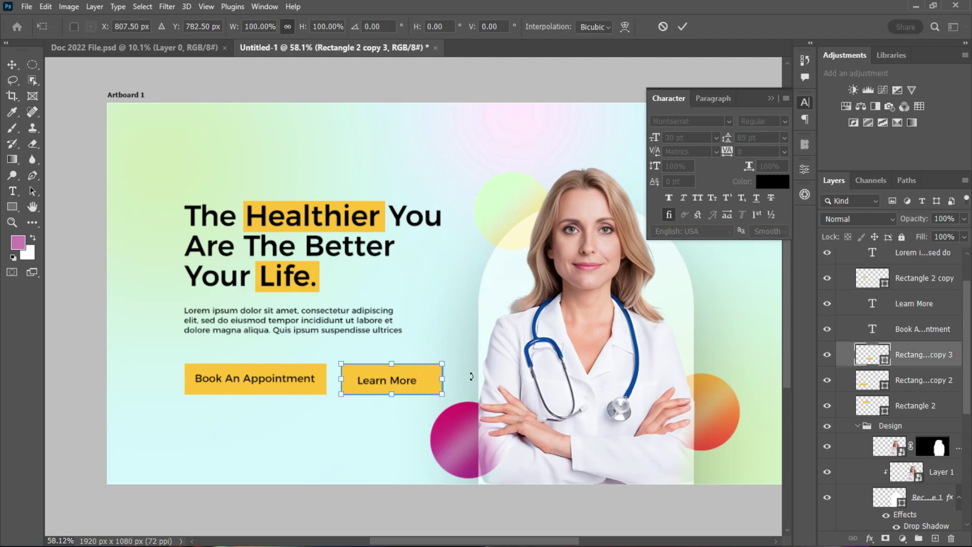
pyautogui.moveTo(443, 379); pyautogui.dragTo(430, 381)
pyautogui.hotkey('ctrl', 'z')
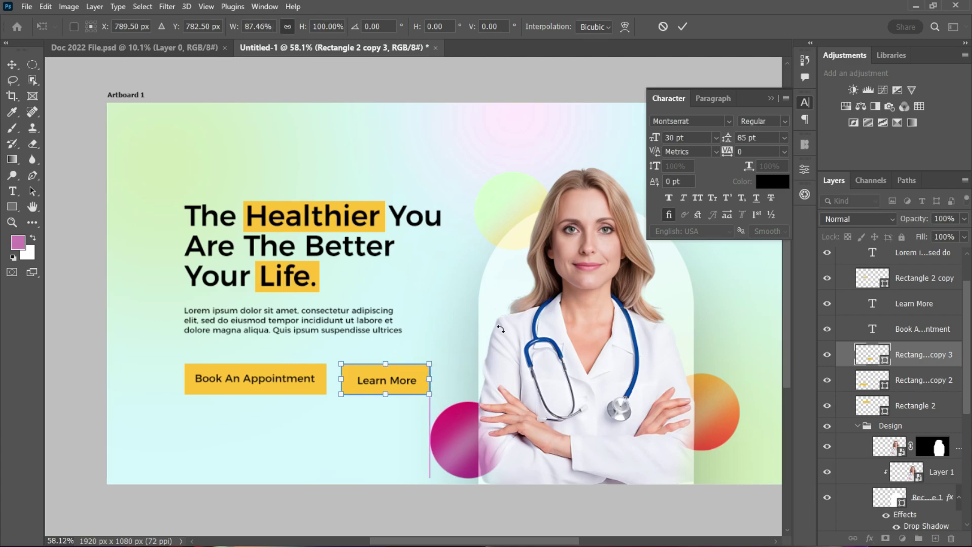
pyautogui.click(683, 27)
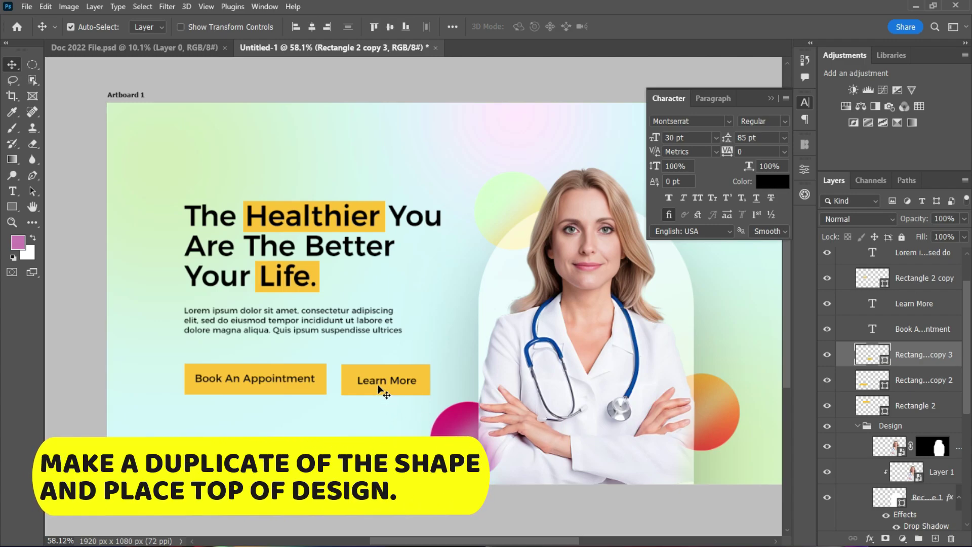
# Duplicate the "Learn More" button rectangle to the banner's upper-right area, above the doctor
pyautogui.click(768, 99)
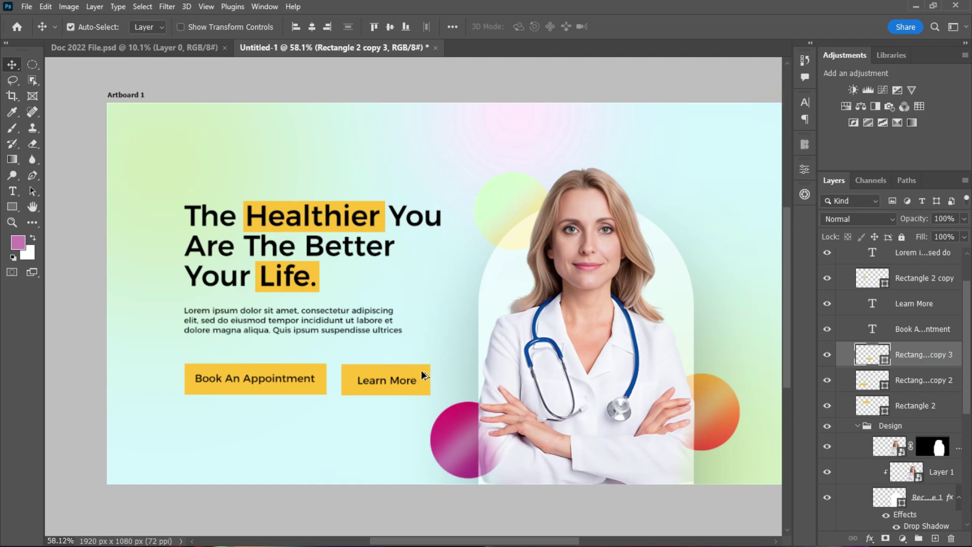
pyautogui.moveTo(421, 370); pyautogui.dragTo(733, 129)
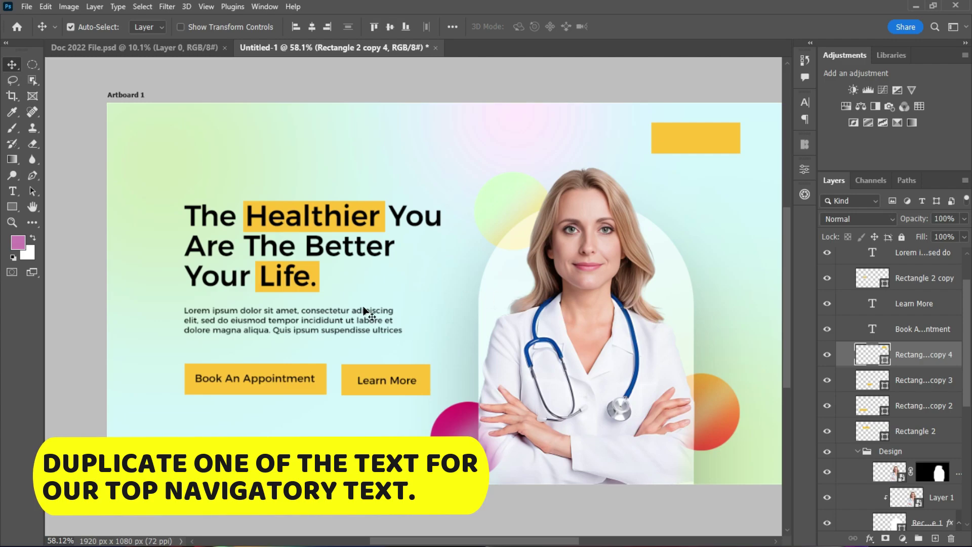
# Duplicate the "Learn More" label to the banner's upper-left area above the headline and rewrite the copy as "MEDICAP"
pyautogui.click(378, 382)
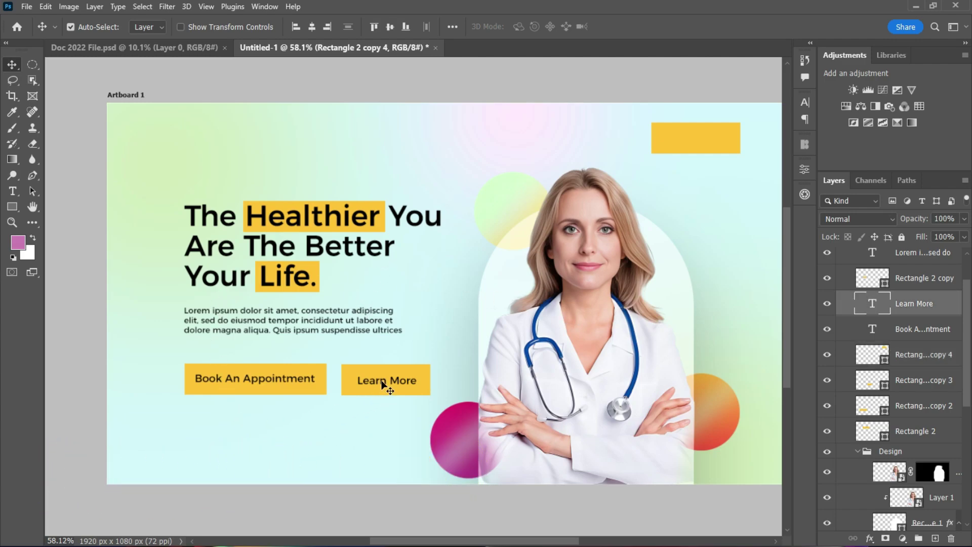
pyautogui.moveTo(375, 381); pyautogui.dragTo(206, 140)
pyautogui.doubleClick(207, 138)
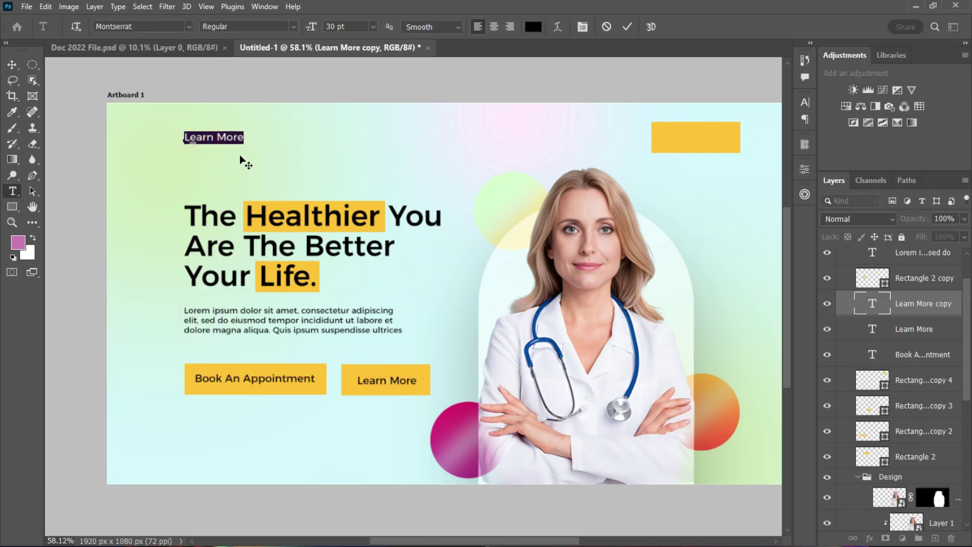
pyautogui.write('MEDICAP')
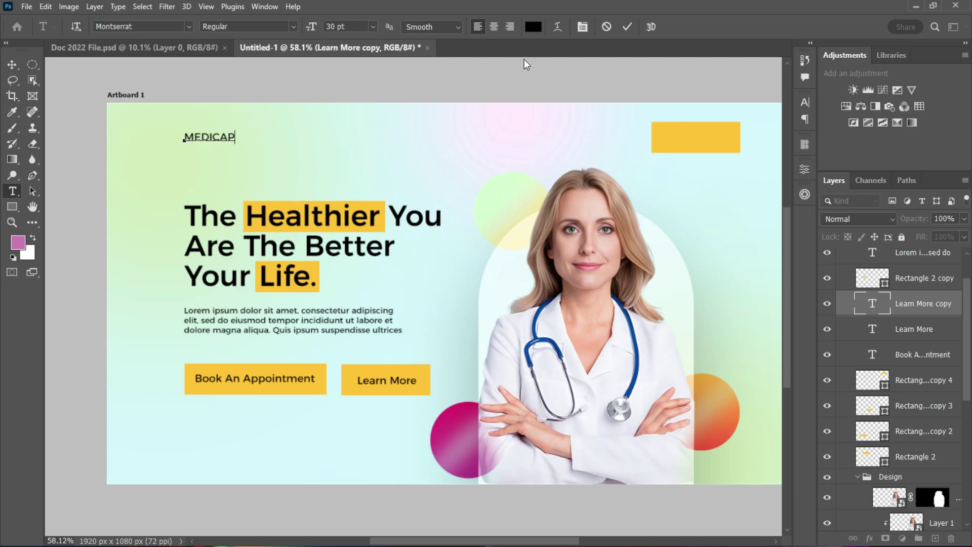
pyautogui.click(627, 26)
pyautogui.press('v')
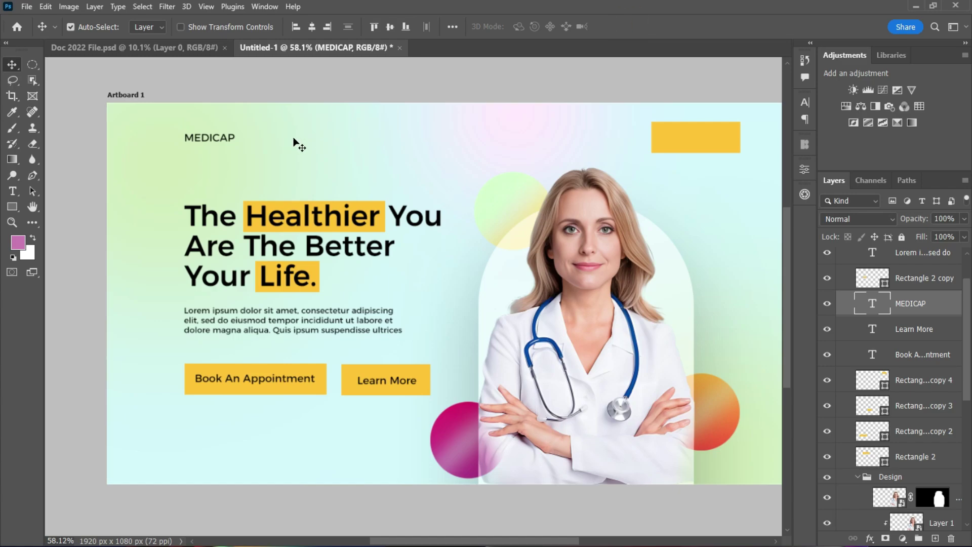
# Set the "MEDICAP" text to Montserrat ExtraBold with a tracking of 25
pyautogui.click(804, 103)
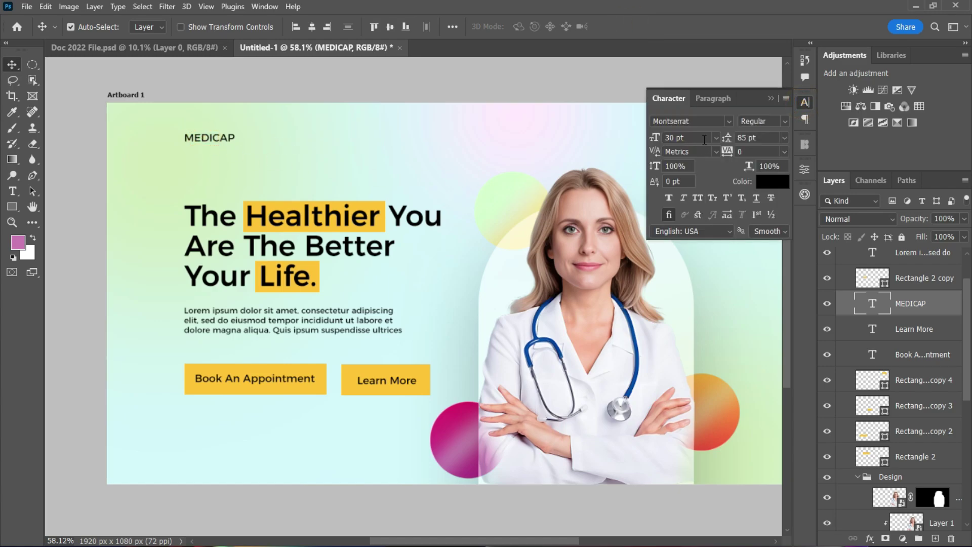
pyautogui.click(788, 120)
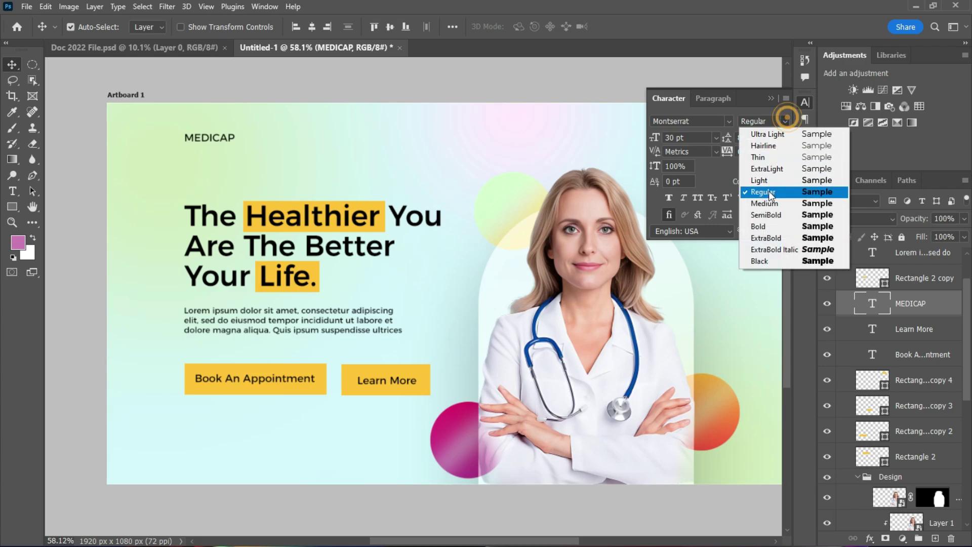
pyautogui.click(779, 241)
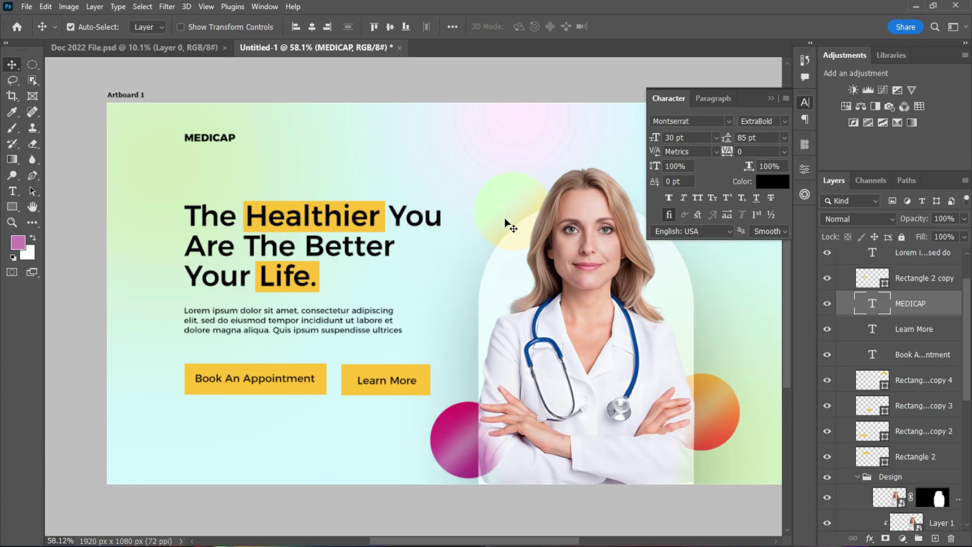
pyautogui.click(783, 152)
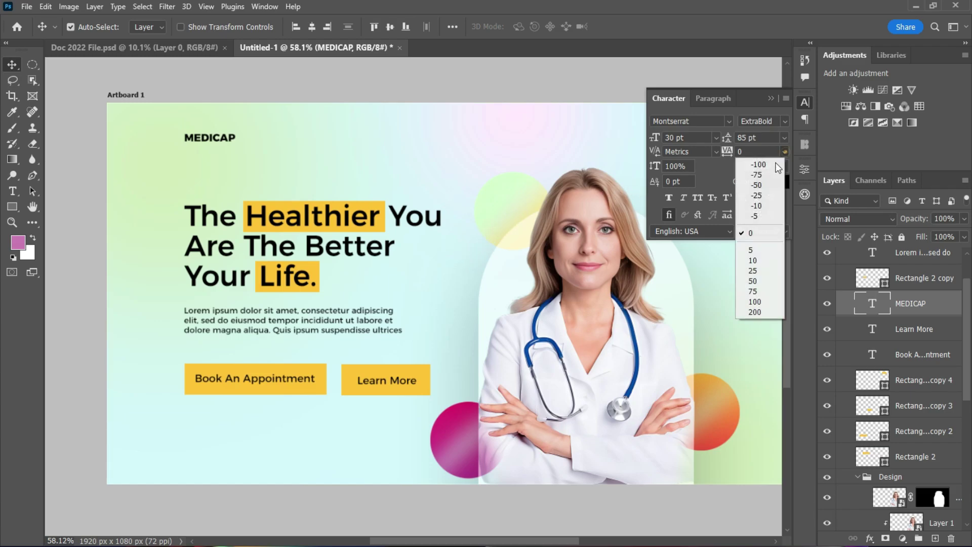
pyautogui.click(768, 267)
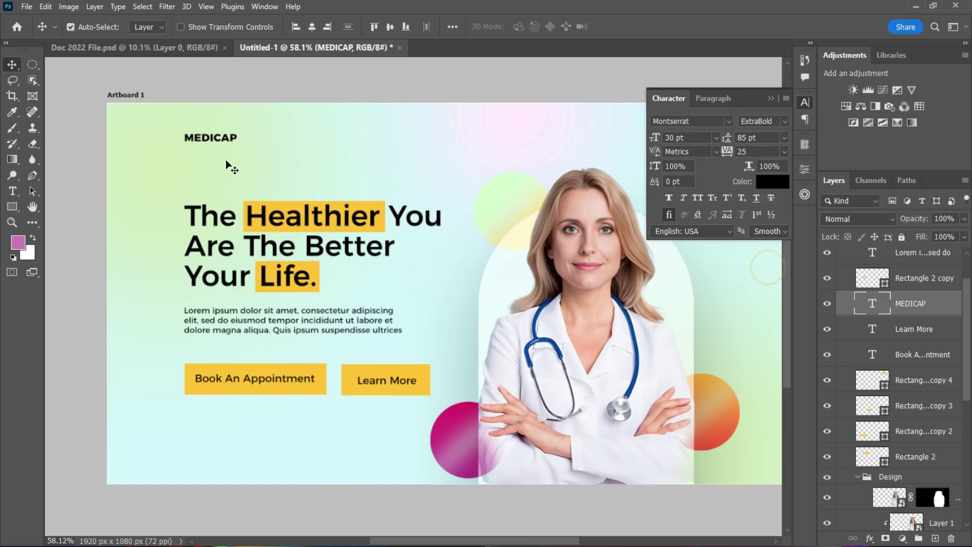
# Duplicate the "MEDICAP" text four times in a row along the banner's top, up to the upper-right button rectangle
pyautogui.click(210, 136)
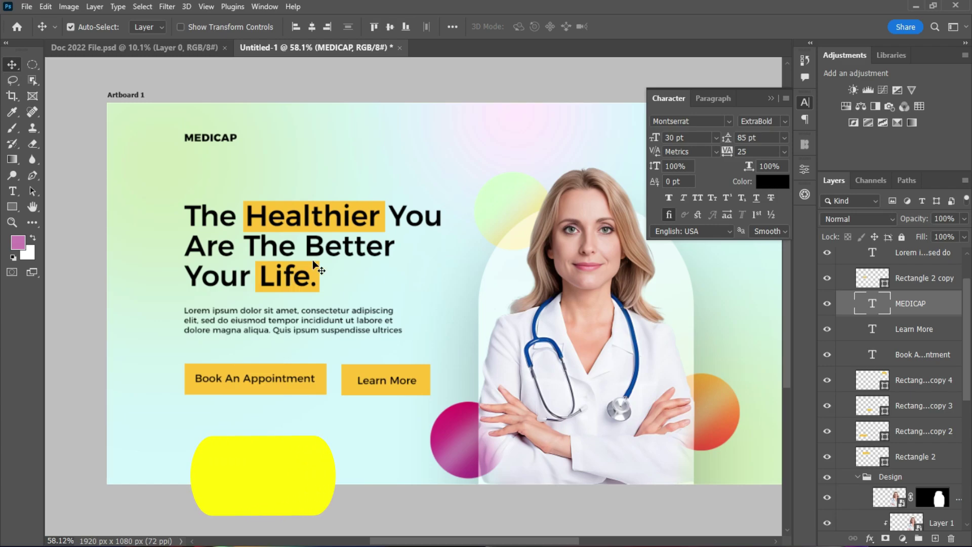
pyautogui.click(382, 271)
pyautogui.click(210, 137)
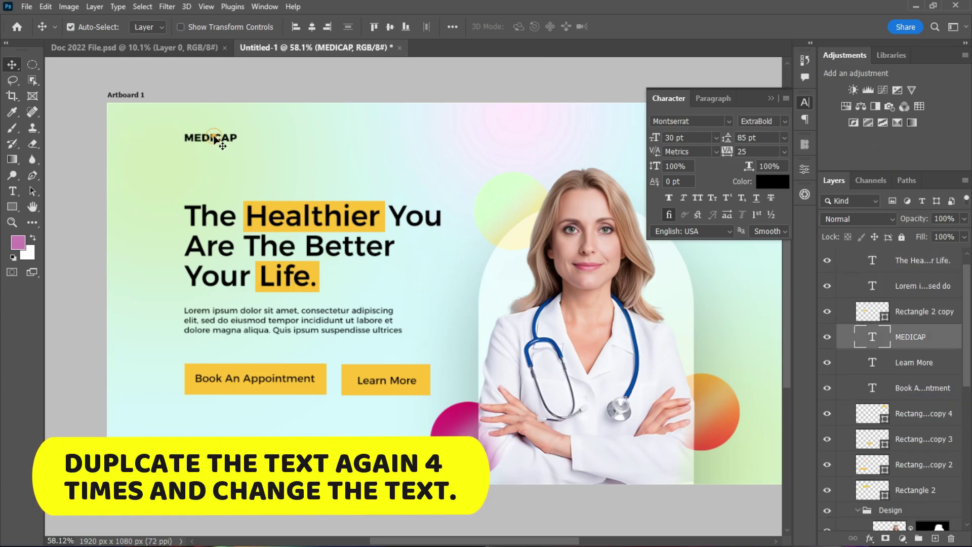
pyautogui.moveTo(210, 137); pyautogui.dragTo(426, 140)
pyautogui.moveTo(428, 140); pyautogui.dragTo(607, 140)
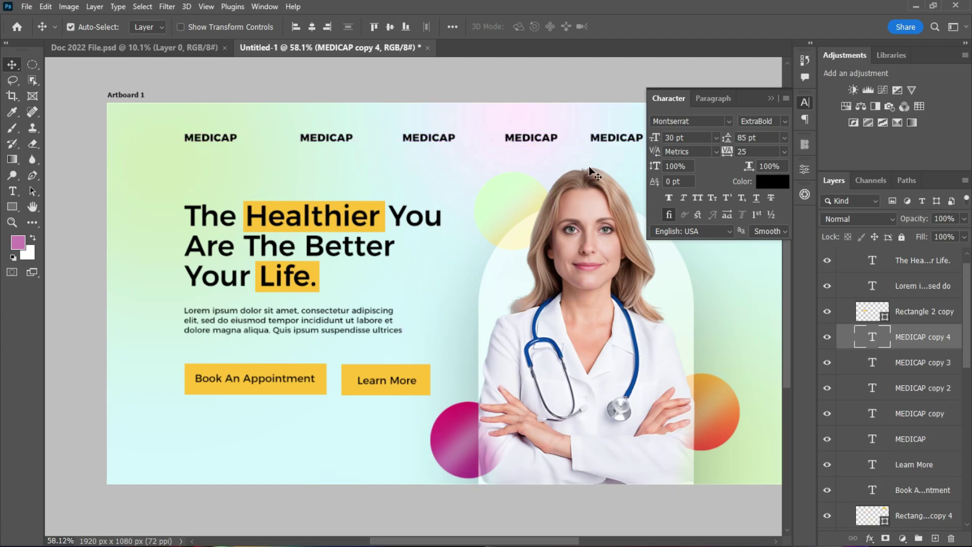
pyautogui.click(771, 100)
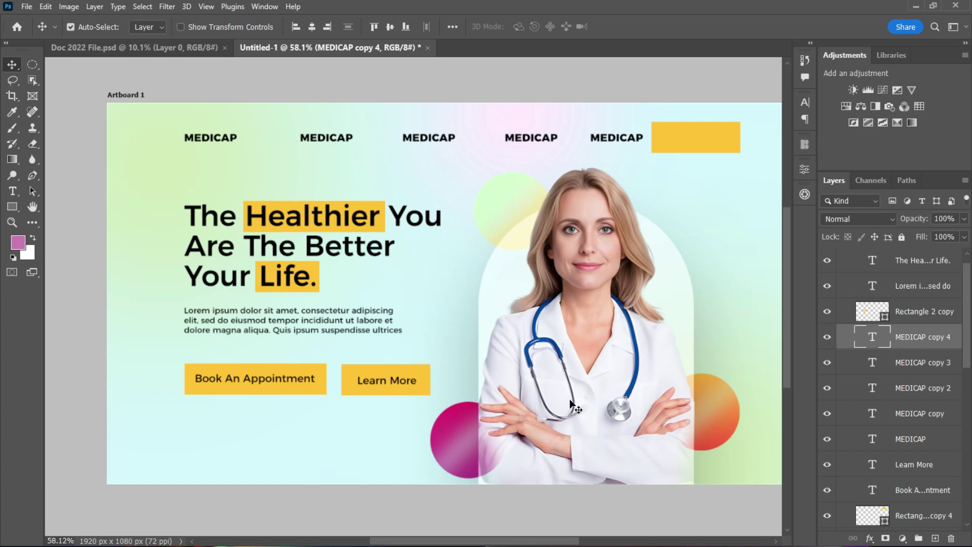
# Rewrite the first two "MEDICAP" copies as "Service" and "Doctor"
pyautogui.doubleClick(327, 137)
pyautogui.write('Service')
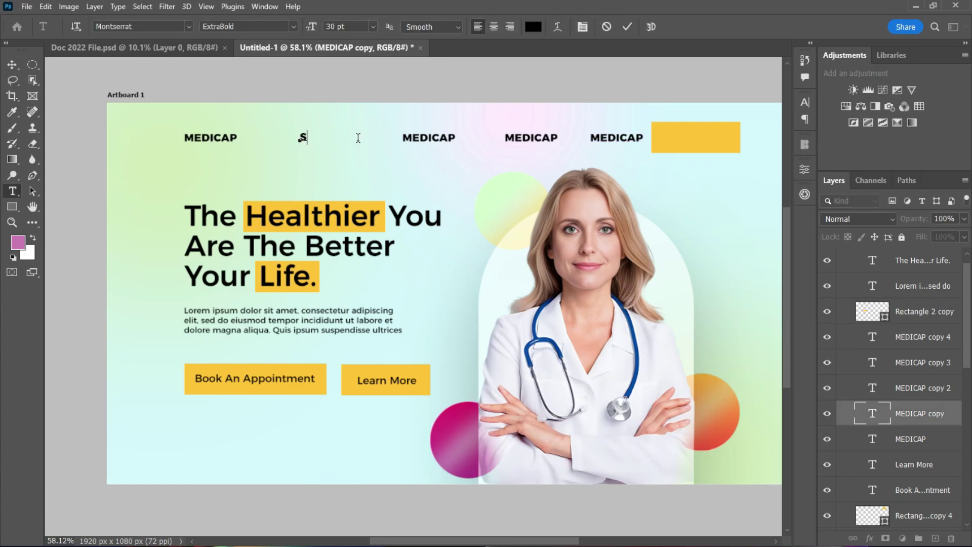
pyautogui.hotkey('ctrl', 'Return')
pyautogui.click(437, 136)
pyautogui.doubleClick(436, 136)
pyautogui.write('Doctor')
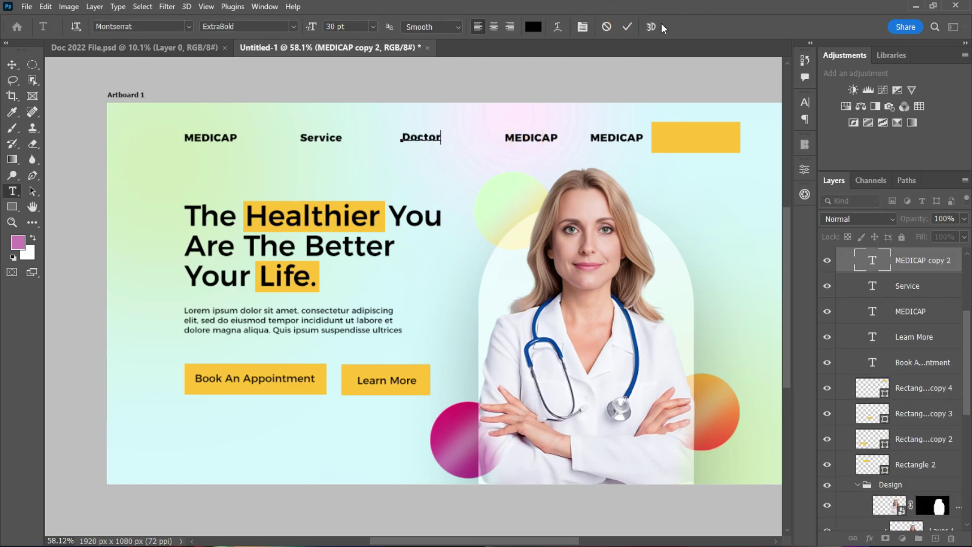
pyautogui.click(628, 27)
pyautogui.press('v')
# Rewrite the last two "MEDICAP" copies as "About" and "Review"
pyautogui.click(535, 138)
pyautogui.doubleClick(533, 137)
pyautogui.write('A')
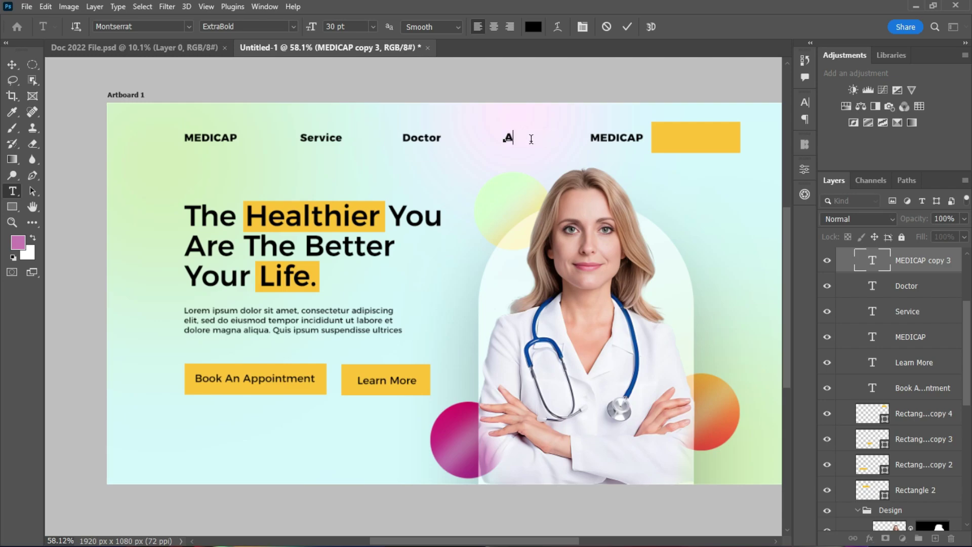
pyautogui.click(628, 26)
pyautogui.press('v')
pyautogui.doubleClick(620, 138)
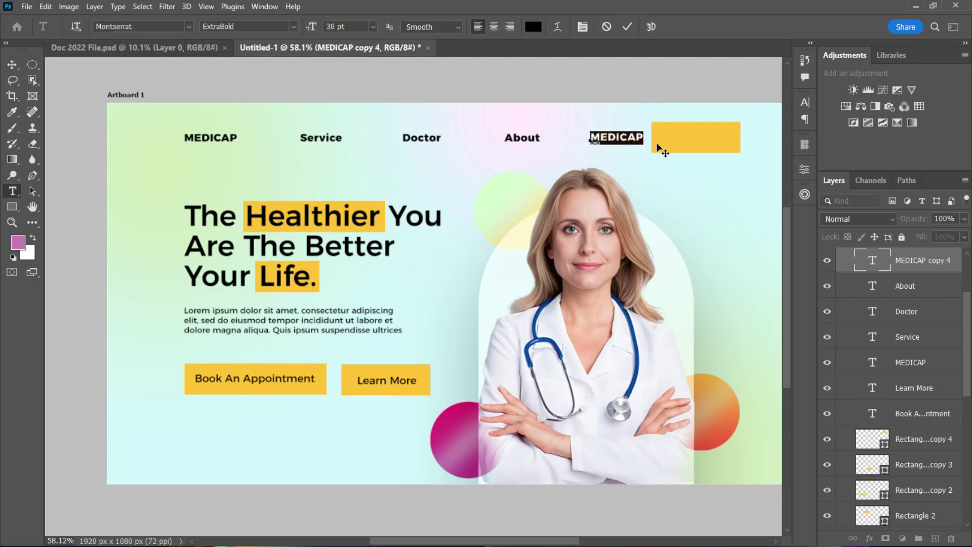
pyautogui.write('Review')
pyautogui.click(628, 26)
pyautogui.press('v')
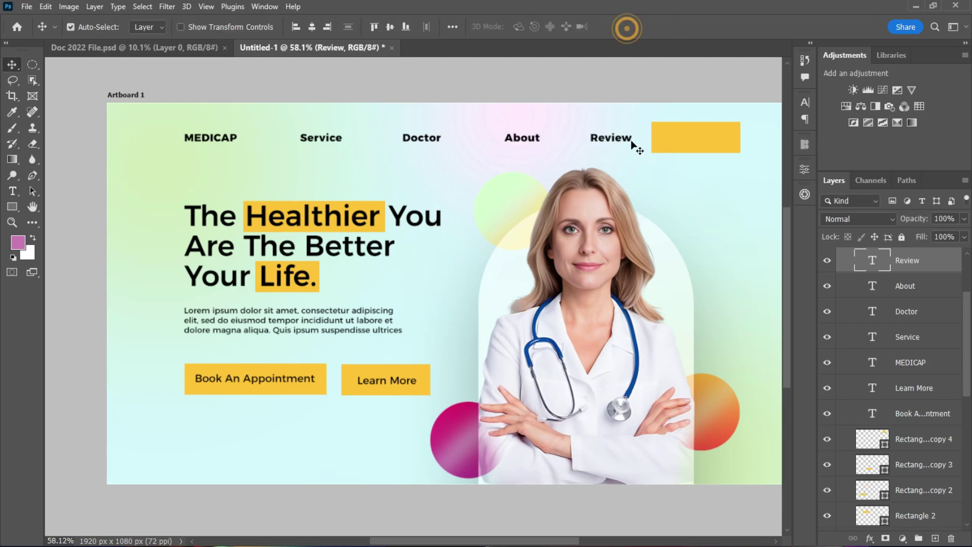
# Set the Service, Doctor, About and Review texts together to Montserrat Regular at 20 pt
pyautogui.click(943, 344)
pyautogui.keyDown('shift'); pyautogui.click(933, 264); pyautogui.keyUp('shift')
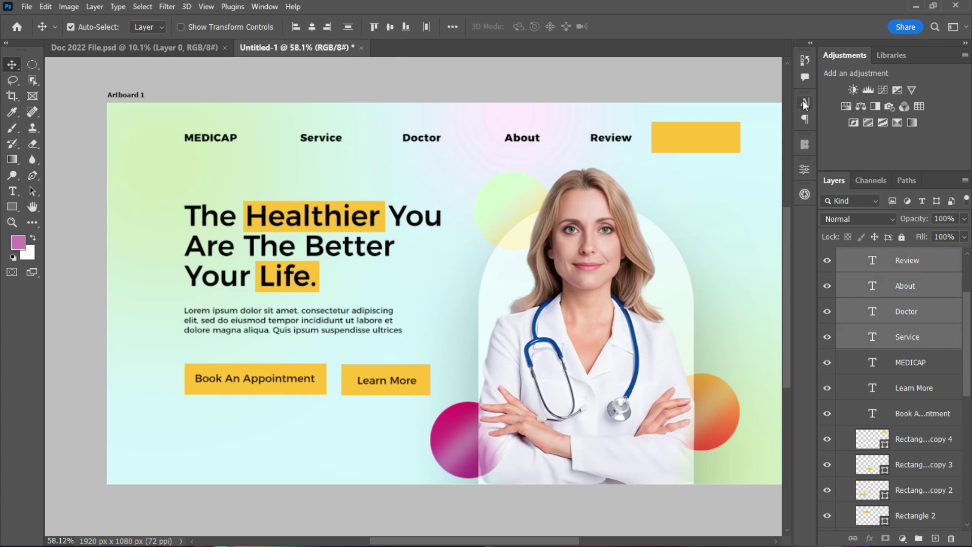
pyautogui.click(805, 103)
pyautogui.click(767, 123)
pyautogui.click(765, 192)
pyautogui.click(715, 138)
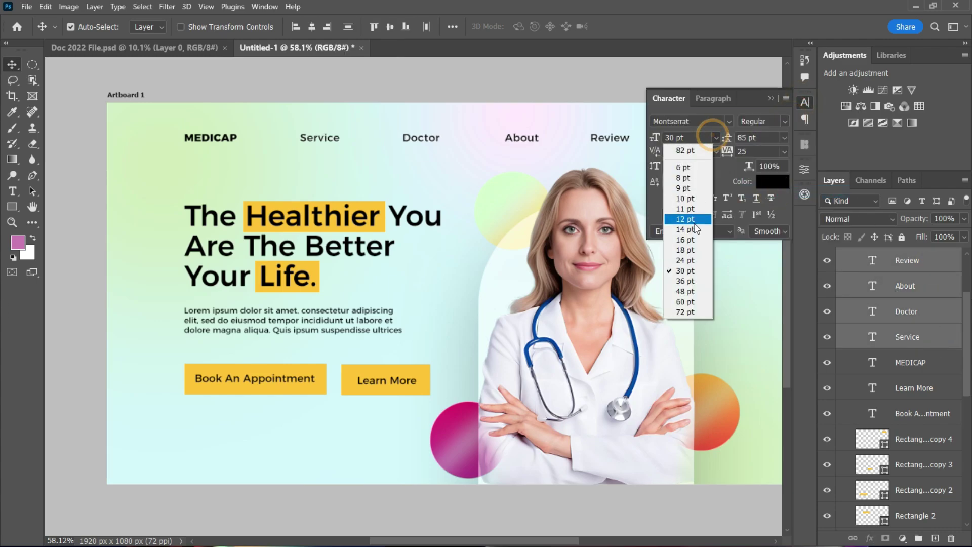
pyautogui.click(694, 246)
pyautogui.moveTo(691, 137); pyautogui.dragTo(623, 144)
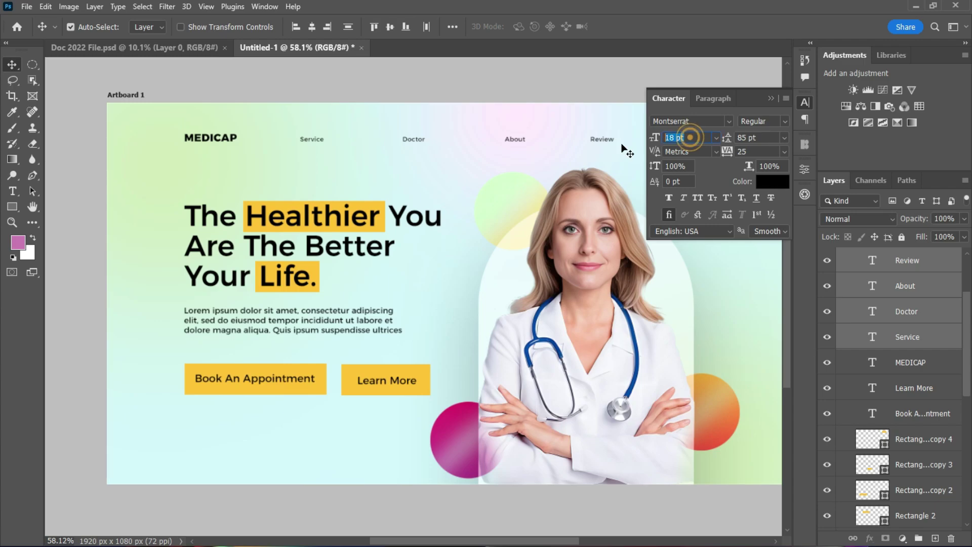
pyautogui.write('20')
pyautogui.click(417, 139)
pyautogui.click(771, 99)
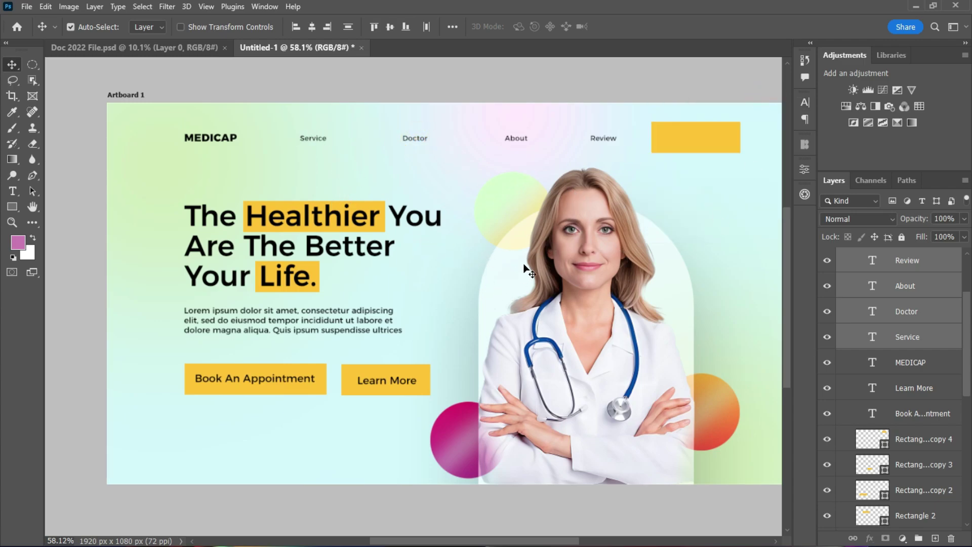
# Move the Doctor, About and Review texts left so the navigation items sit closer together
pyautogui.moveTo(419, 141); pyautogui.dragTo(388, 142)
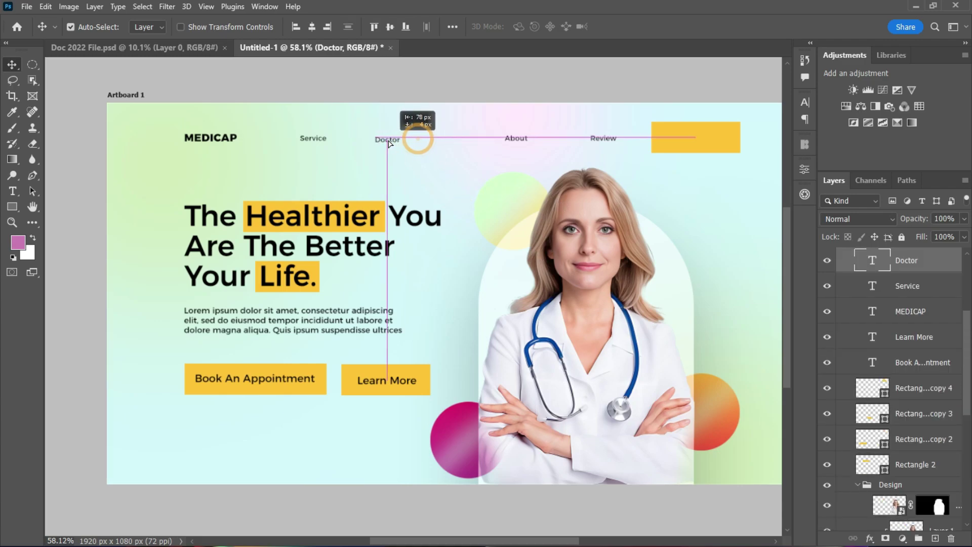
pyautogui.moveTo(516, 139); pyautogui.dragTo(457, 142)
pyautogui.moveTo(608, 142); pyautogui.dragTo(544, 142)
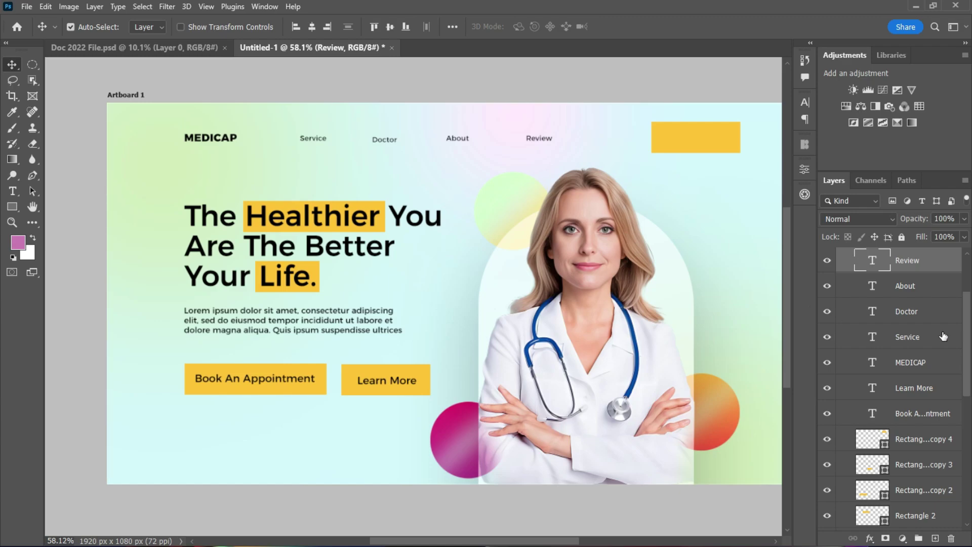
# Distribute the Service, Doctor, About and Review texts with equal horizontal spacing
pyautogui.click(931, 373)
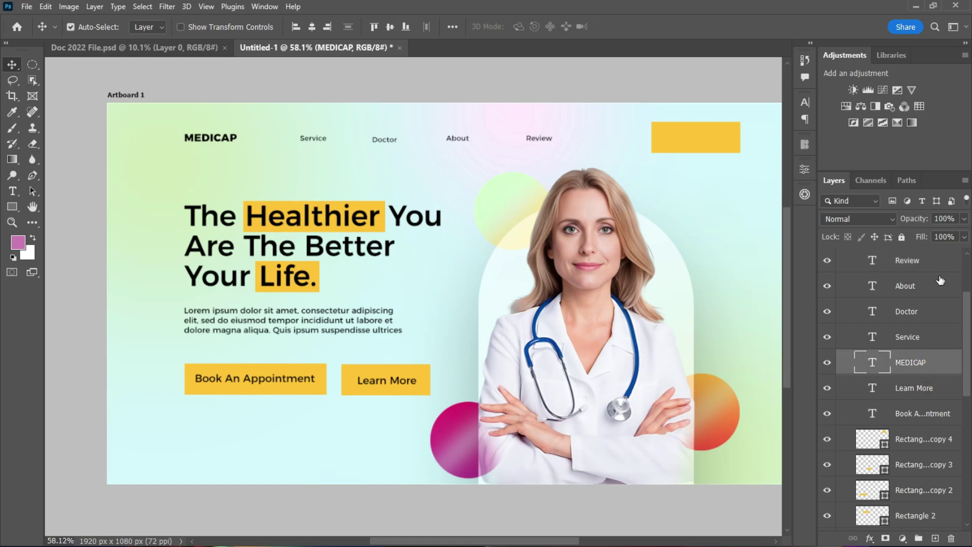
pyautogui.click(935, 337)
pyautogui.keyDown('shift'); pyautogui.click(937, 261); pyautogui.keyUp('shift')
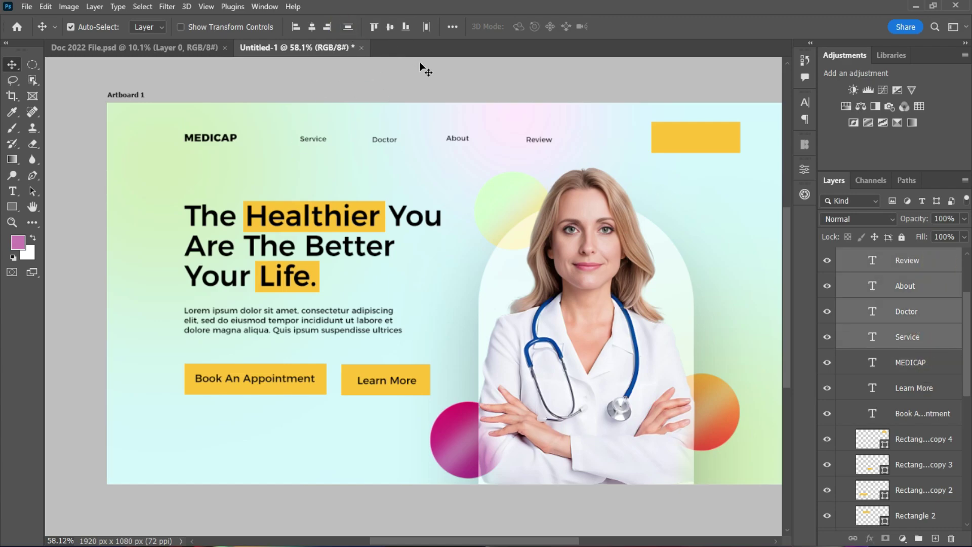
pyautogui.click(427, 27)
pyautogui.click(867, 360)
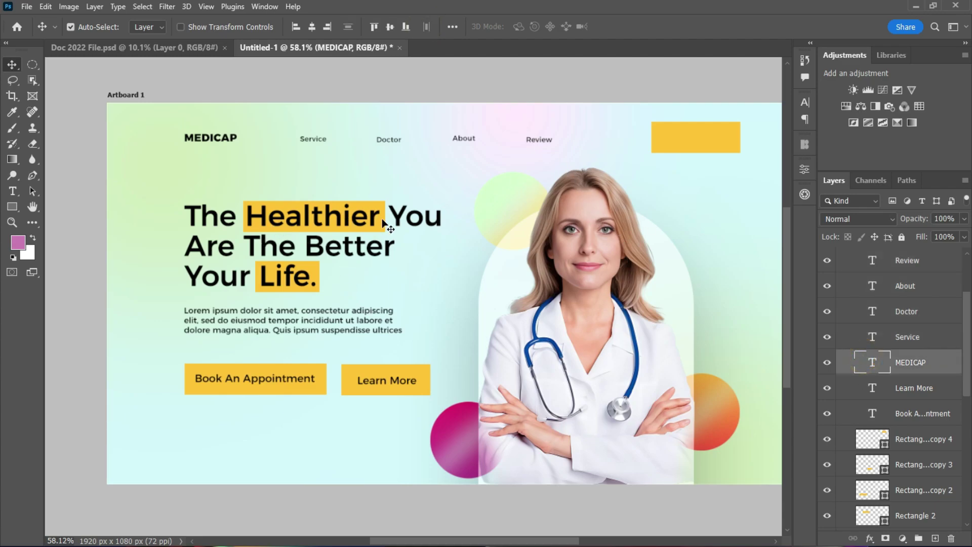
# Duplicate the "Review" text onto the upper-right button rectangle and rewrite the copy as "Contact"
pyautogui.scroll(-1, 383, 221)
pyautogui.scroll(2, 410, 236)
pyautogui.scroll(-1, 412, 236)
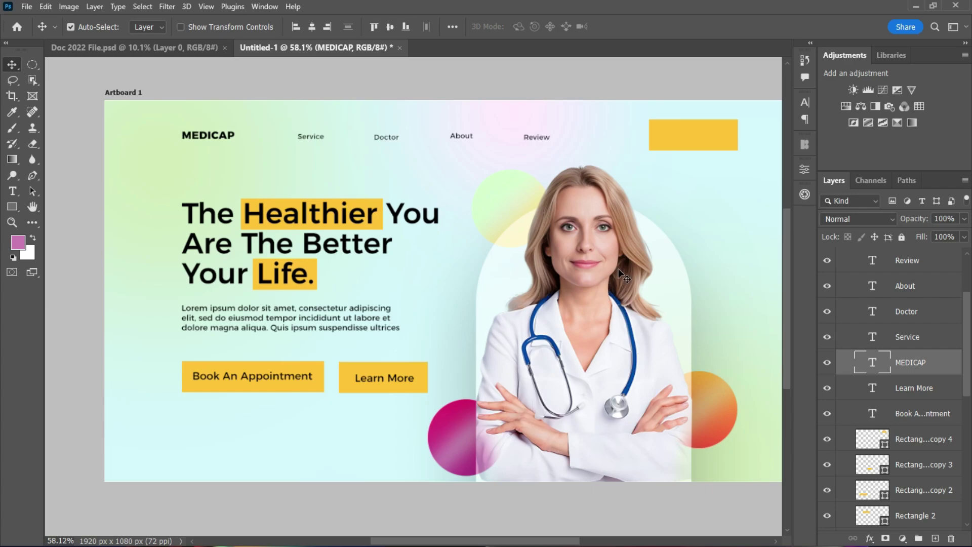
pyautogui.moveTo(534, 144); pyautogui.dragTo(695, 138)
pyautogui.doubleClick(694, 139)
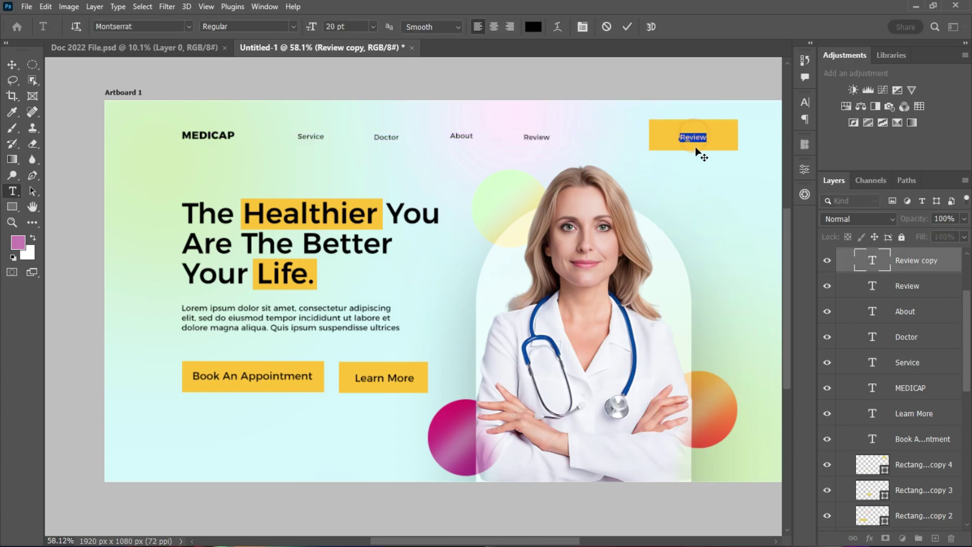
pyautogui.write('Contact')
pyautogui.click(627, 26)
pyautogui.press('v')
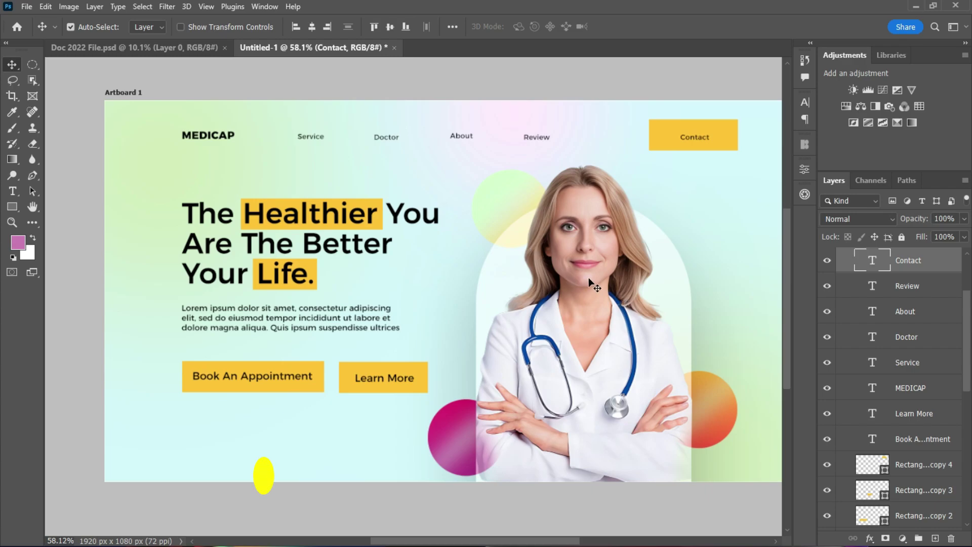
# Move the orange circle up along the arch's right edge and add a much smaller copy of the magenta circle near the banner's lower-right corner
pyautogui.click(721, 413)
pyautogui.moveTo(720, 412); pyautogui.dragTo(729, 345)
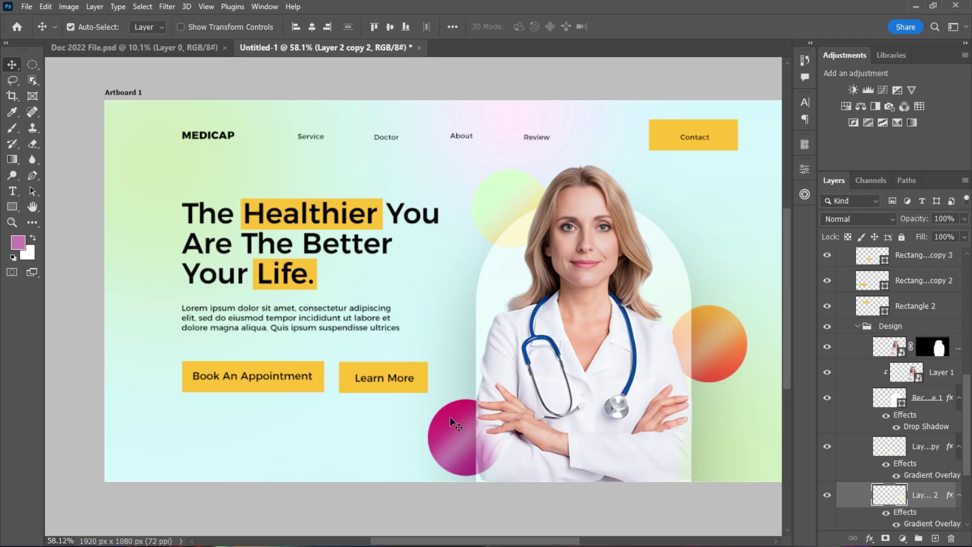
pyautogui.moveTo(450, 416); pyautogui.dragTo(749, 444)
pyautogui.hotkey('ctrl', 't')
pyautogui.click(682, 28)
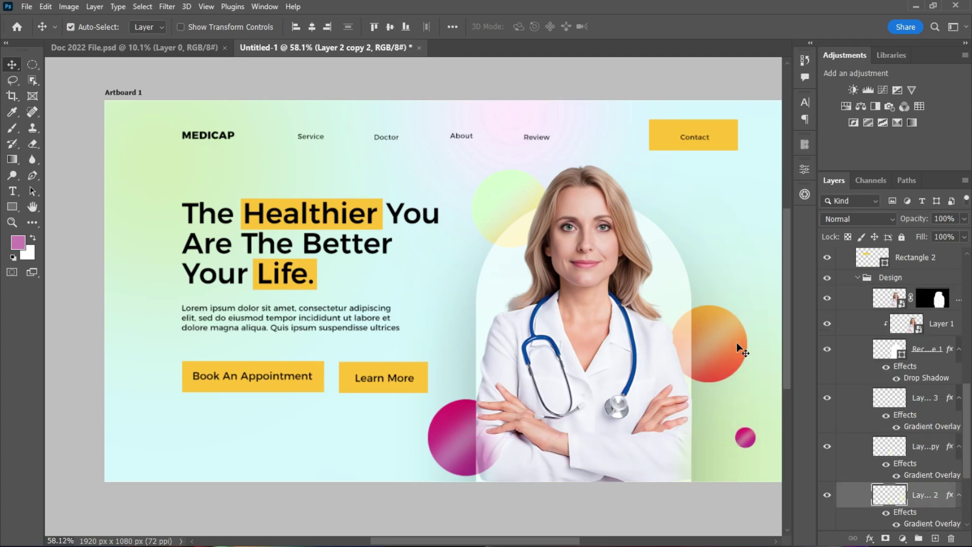
# Duplicate the orange circle and shrink the copy to a small dot to the upper right of the doctor's head
pyautogui.moveTo(716, 343); pyautogui.dragTo(670, 199)
pyautogui.hotkey('ctrl', 't')
pyautogui.click(681, 26)
# Duplicate the light green-yellow circle up over the "About" navigation text and scale the copy to 16.74%
pyautogui.click(496, 209)
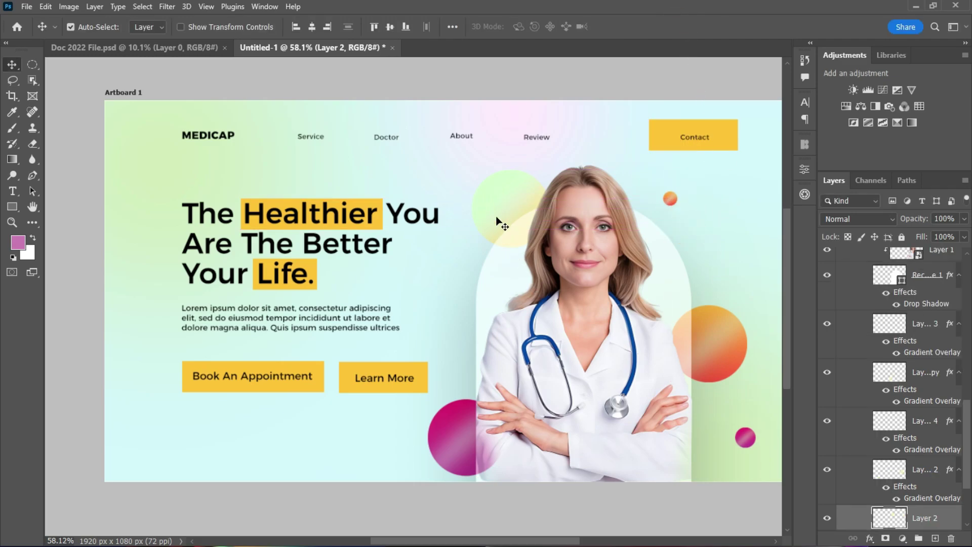
pyautogui.moveTo(497, 220); pyautogui.dragTo(458, 166)
pyautogui.hotkey('ctrl', 't')
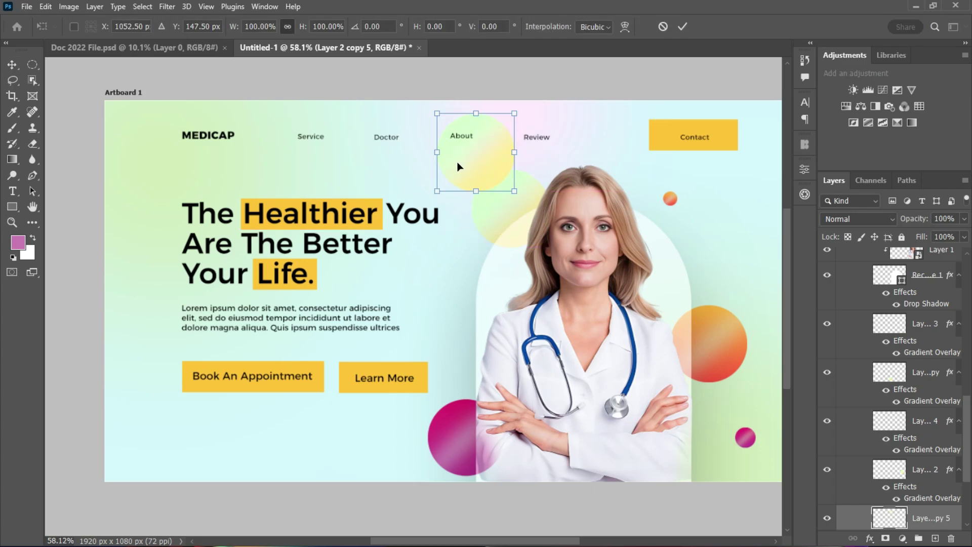
pyautogui.moveTo(515, 152); pyautogui.dragTo(448, 153)
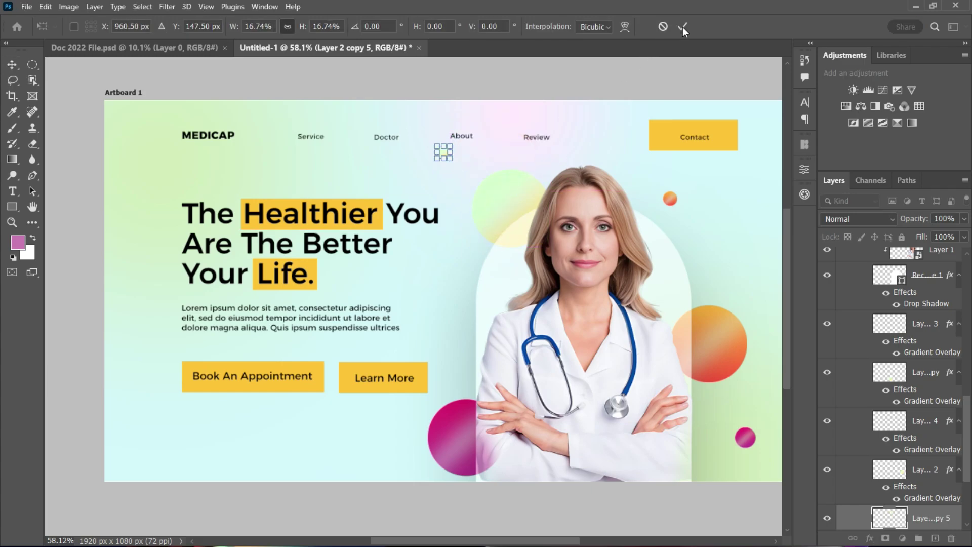
pyautogui.click(683, 26)
# Move the small green-yellow copy down below the navigation, to the upper left of the large green circle, and scale it to 33.24%
pyautogui.scroll(5, 452, 145)
pyautogui.moveTo(412, 118); pyautogui.dragTo(452, 145)
pyautogui.hotkey('ctrl', 't')
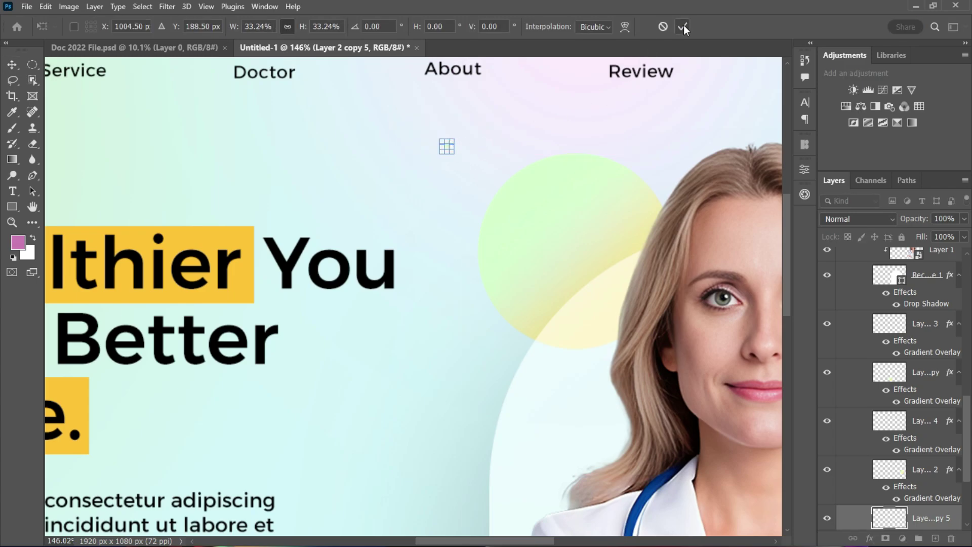
pyautogui.click(684, 28)
pyautogui.scroll(-5, 598, 203)
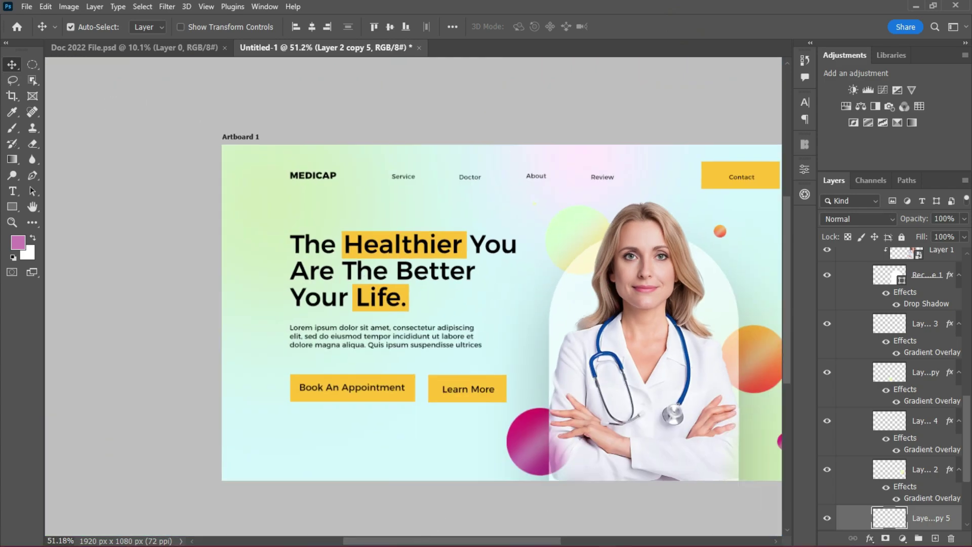
pyautogui.moveTo(447, 543); pyautogui.dragTo(486, 543)
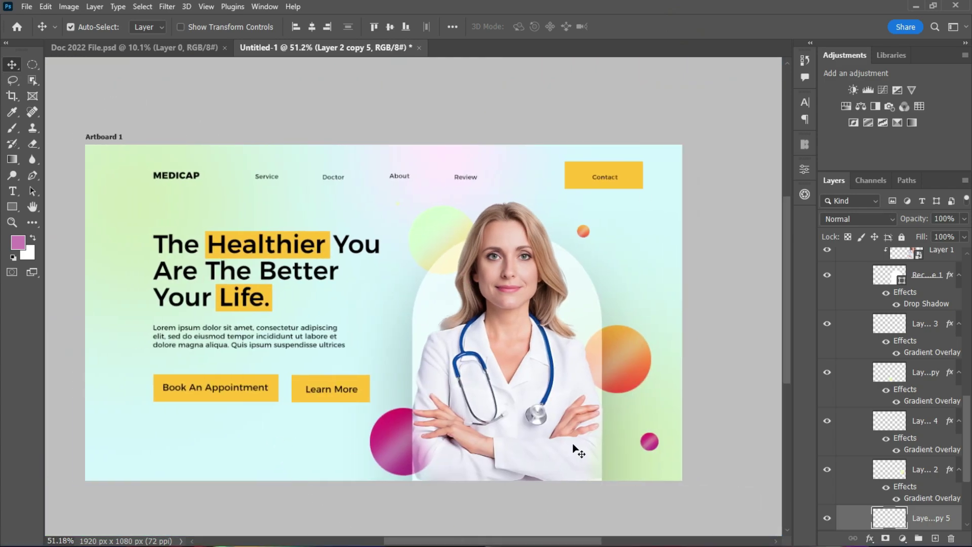
pyautogui.scroll(1, 396, 413)
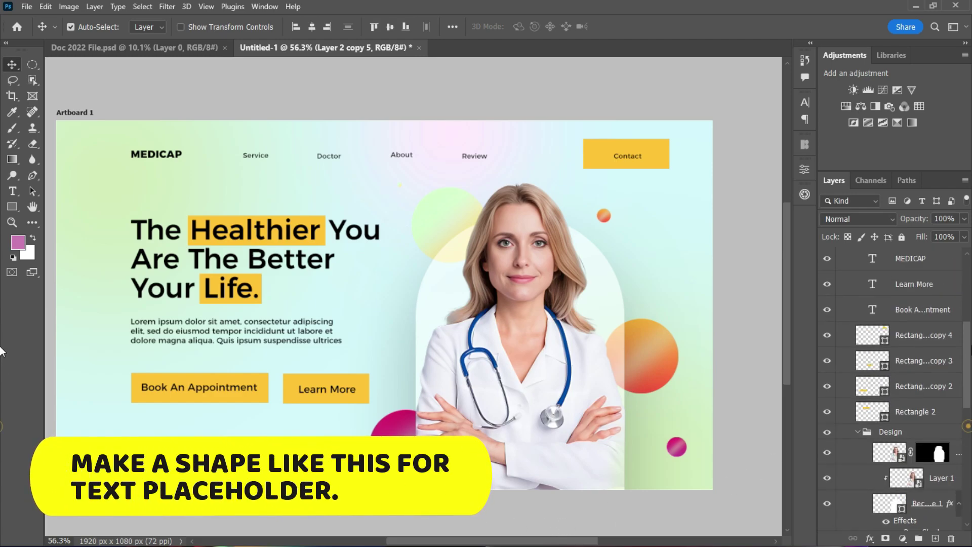
# Draw a rectangle about 194 × 126 px below the "Book An Appointment" button, on a layer above that button's text layer
pyautogui.moveTo(971, 346); pyautogui.dragTo(970, 258)
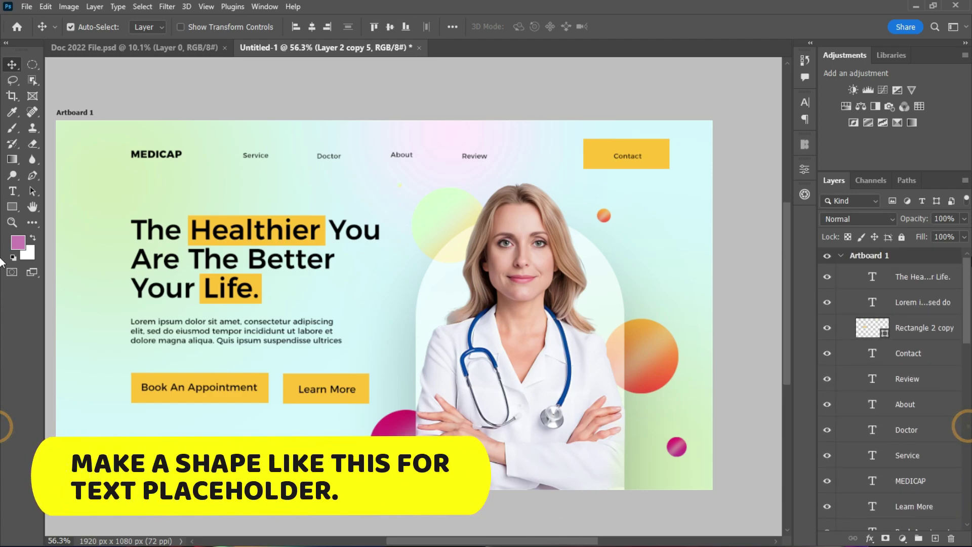
pyautogui.click(927, 282)
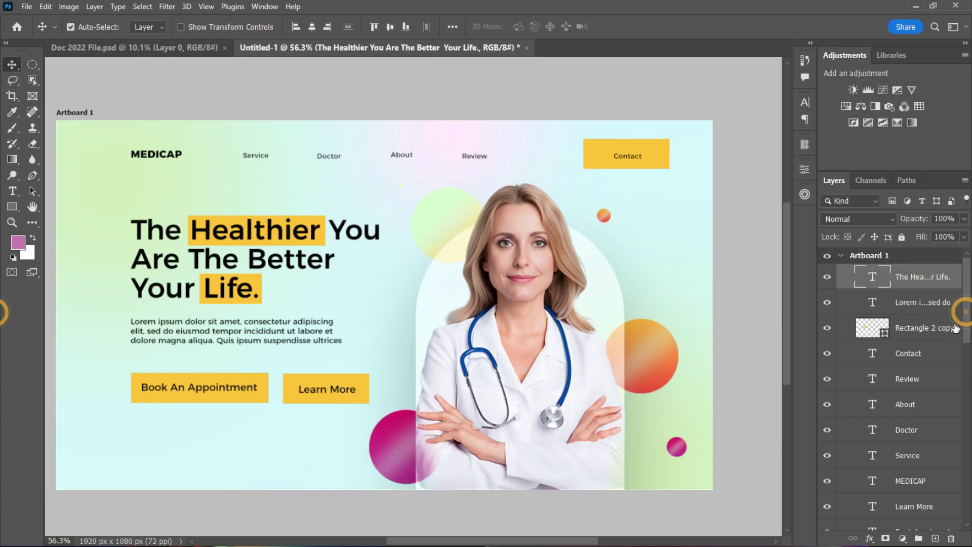
pyautogui.moveTo(968, 324); pyautogui.dragTo(971, 384)
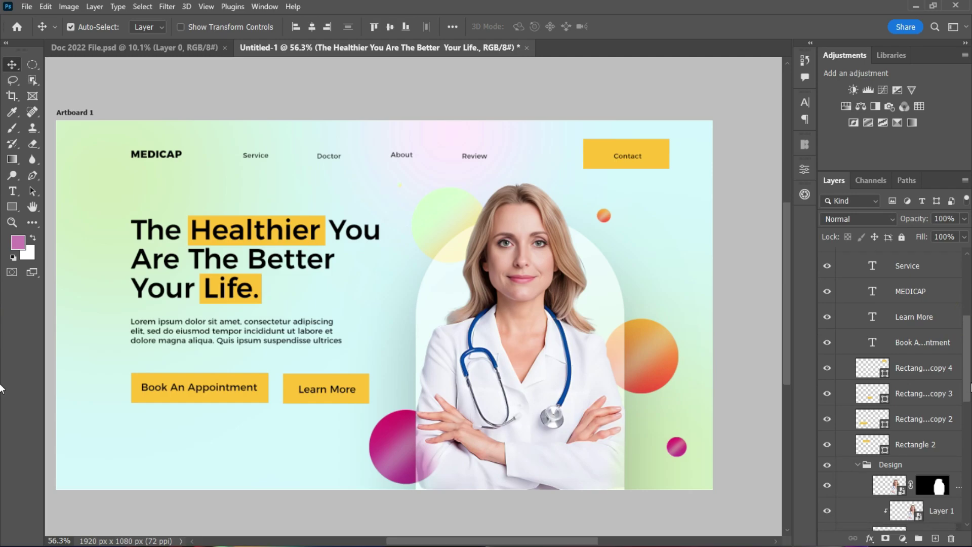
pyautogui.click(917, 372)
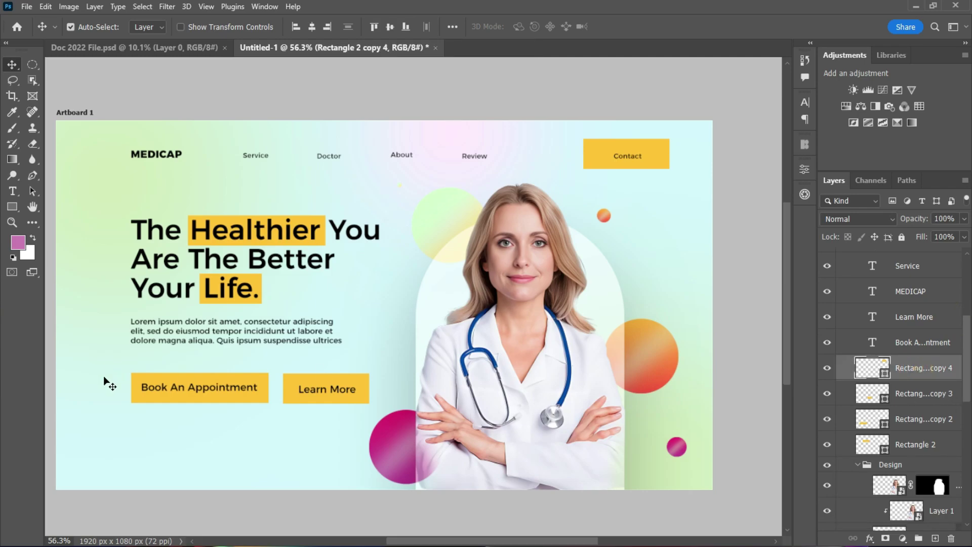
pyautogui.rightClick(12, 207)
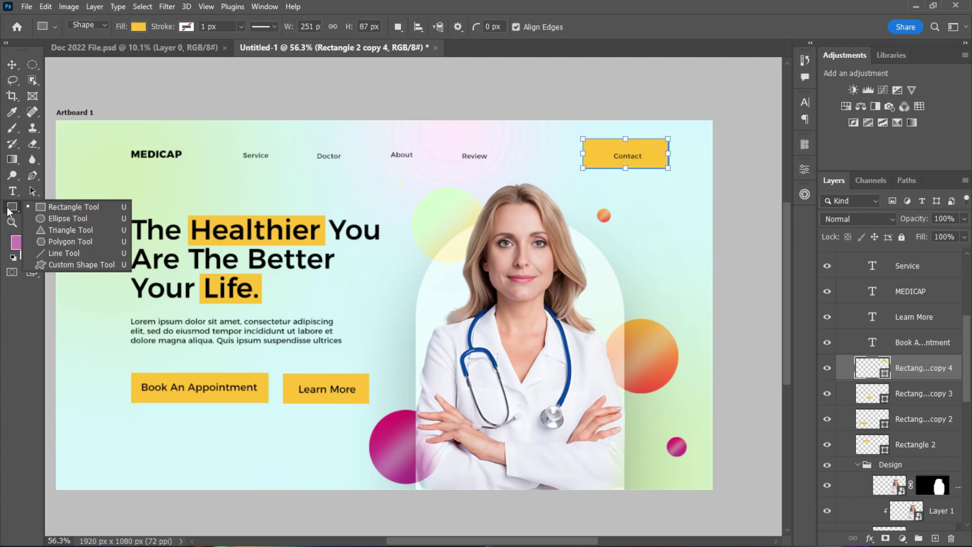
pyautogui.click(59, 206)
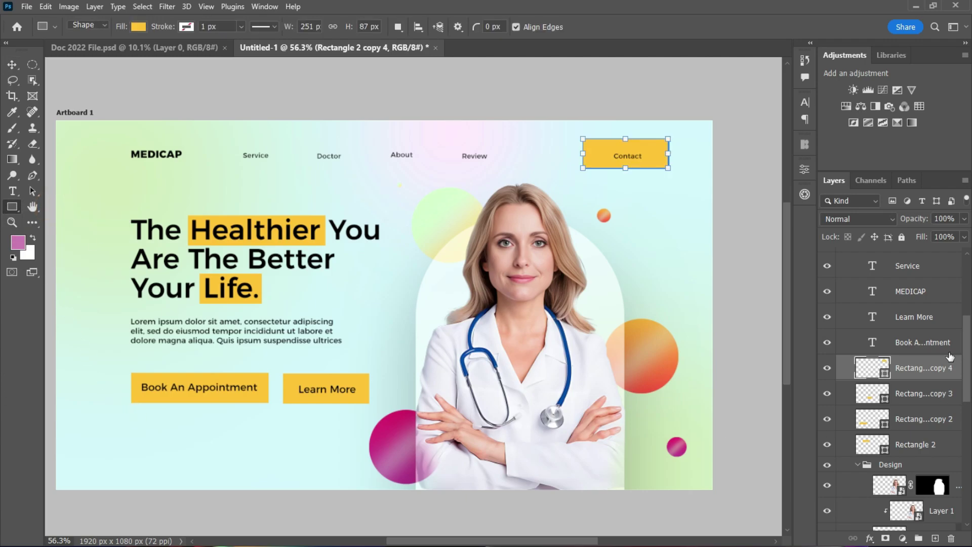
pyautogui.click(937, 343)
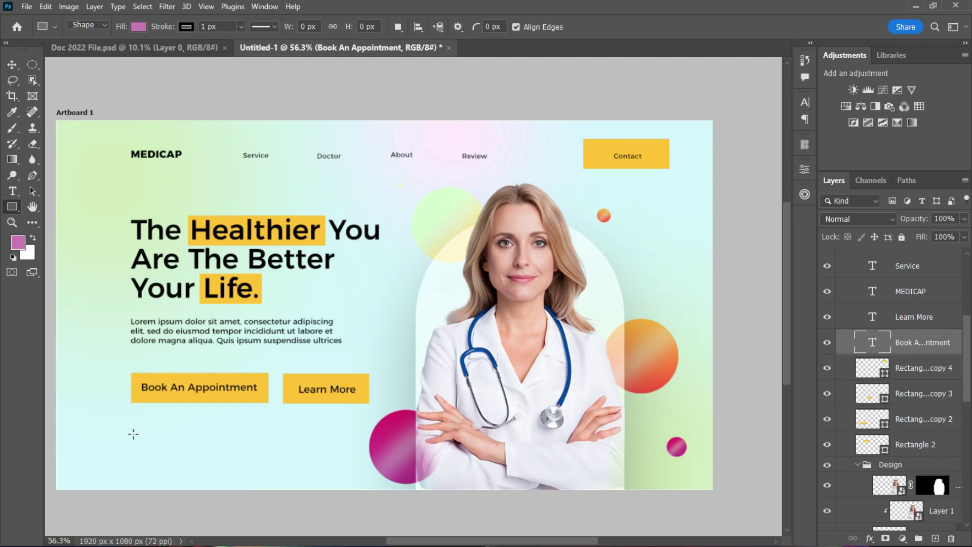
pyautogui.moveTo(109, 439); pyautogui.dragTo(176, 482)
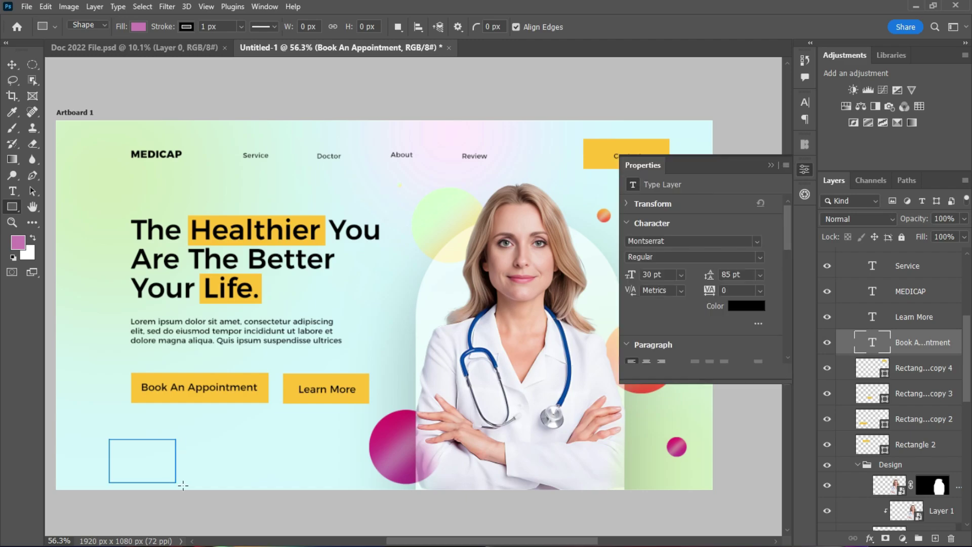
# Remove the new rectangle's stroke and set its fill to white
pyautogui.click(11, 64)
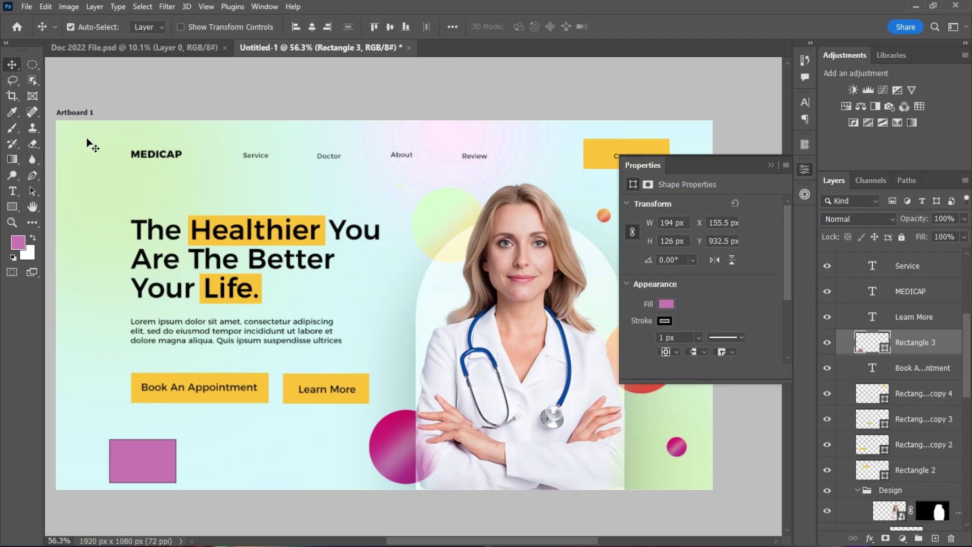
pyautogui.click(665, 320)
pyautogui.click(640, 344)
pyautogui.click(705, 315)
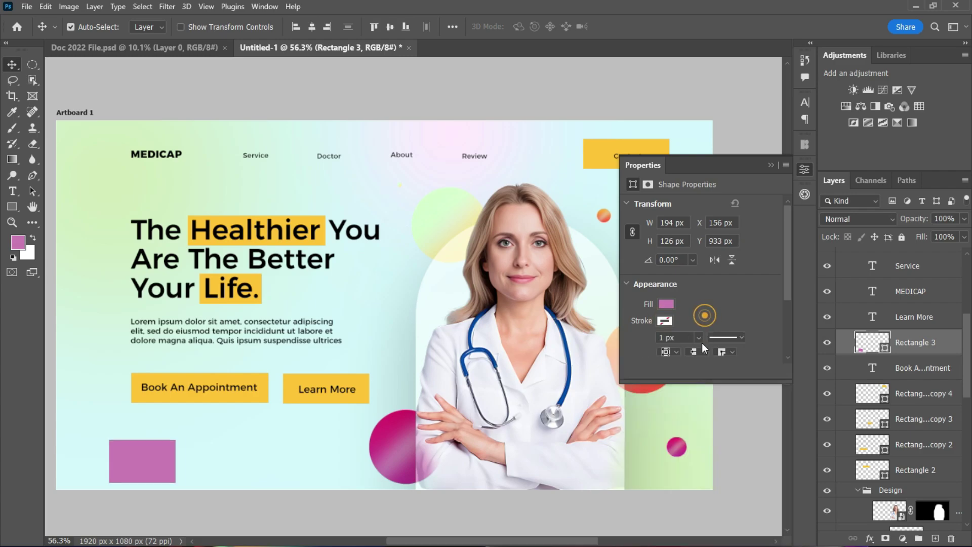
pyautogui.click(666, 304)
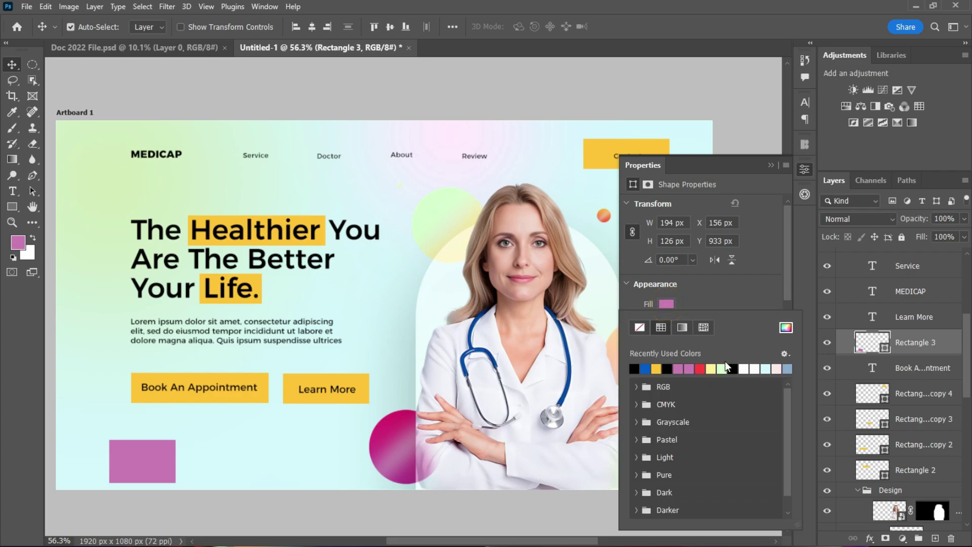
pyautogui.click(755, 369)
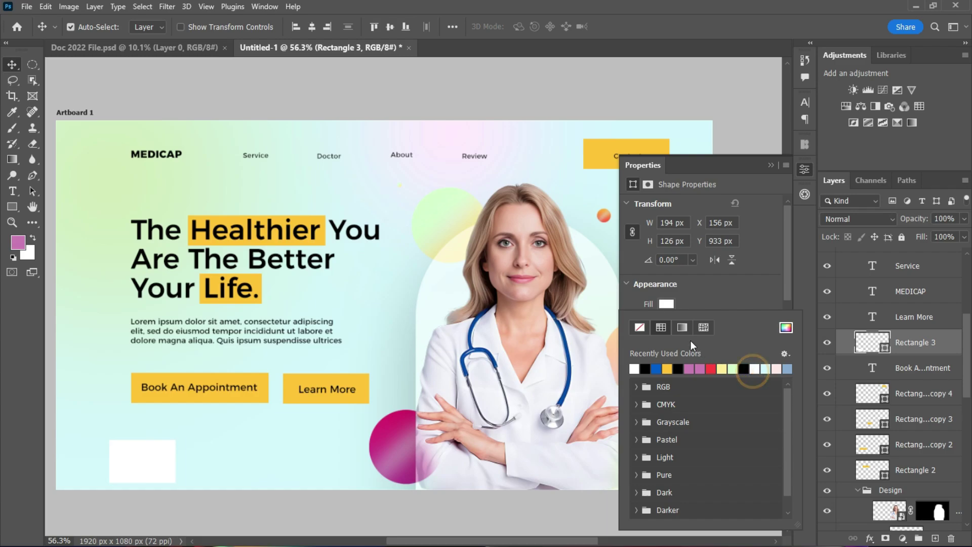
pyautogui.click(716, 292)
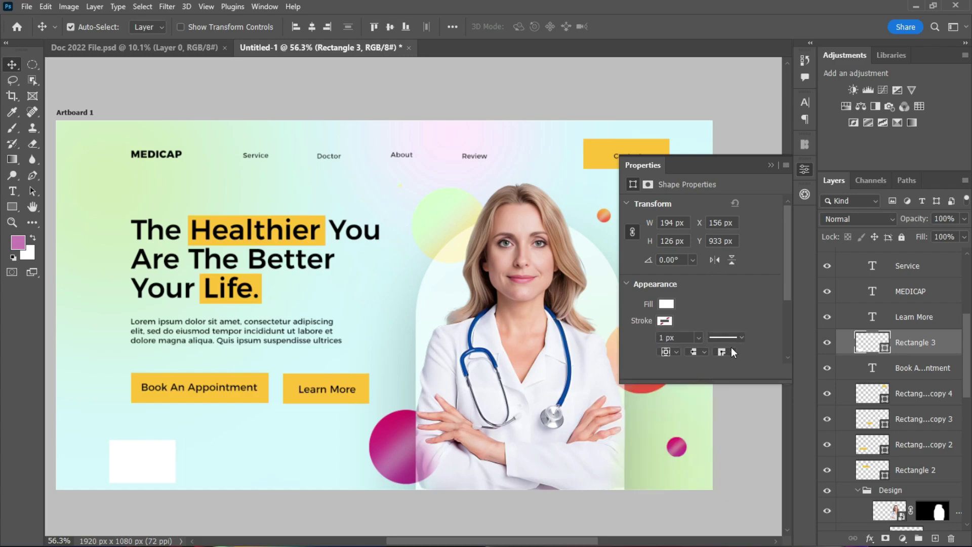
# Round all corners of the white rectangle to 14 px and align it beneath the left edge of the "Book An Appointment" button
pyautogui.moveTo(789, 301); pyautogui.dragTo(791, 321)
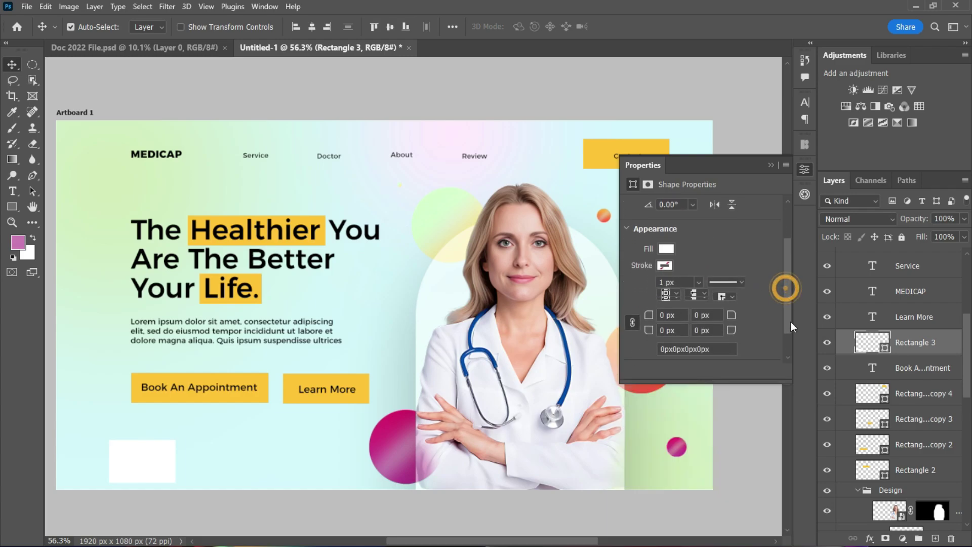
pyautogui.moveTo(731, 310); pyautogui.dragTo(739, 310)
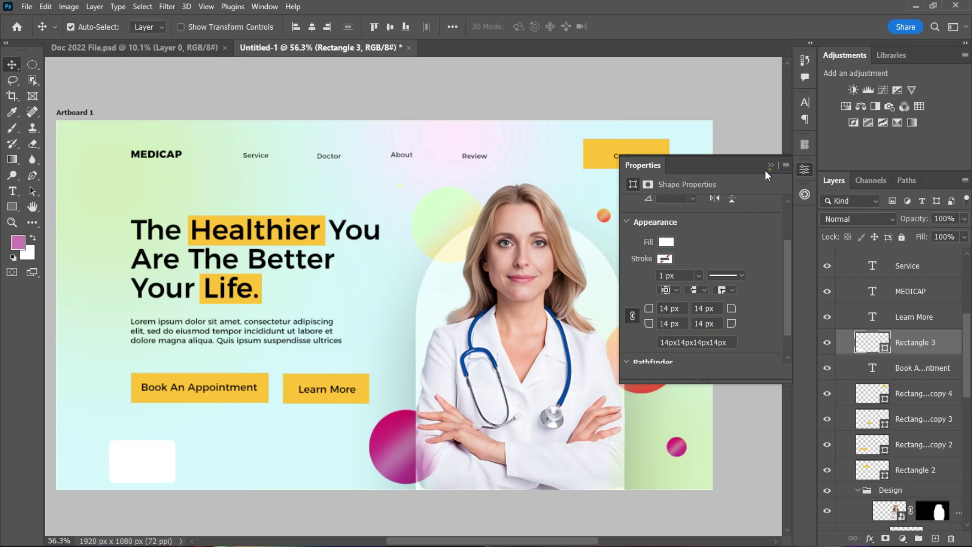
pyautogui.moveTo(144, 460); pyautogui.dragTo(163, 448)
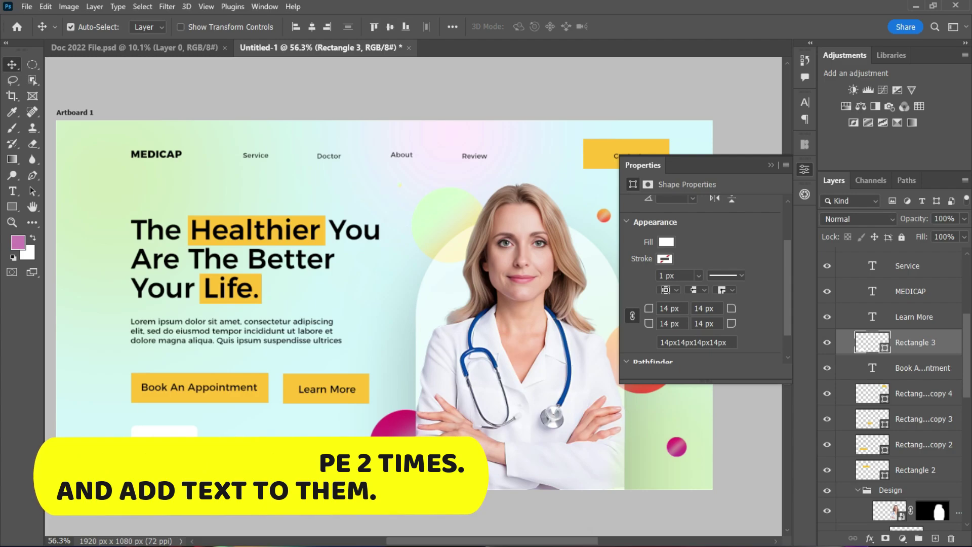
# Duplicate the white rounded rectangle twice to the right to make an evenly spaced row of three cards
pyautogui.moveTo(183, 453); pyautogui.dragTo(300, 449)
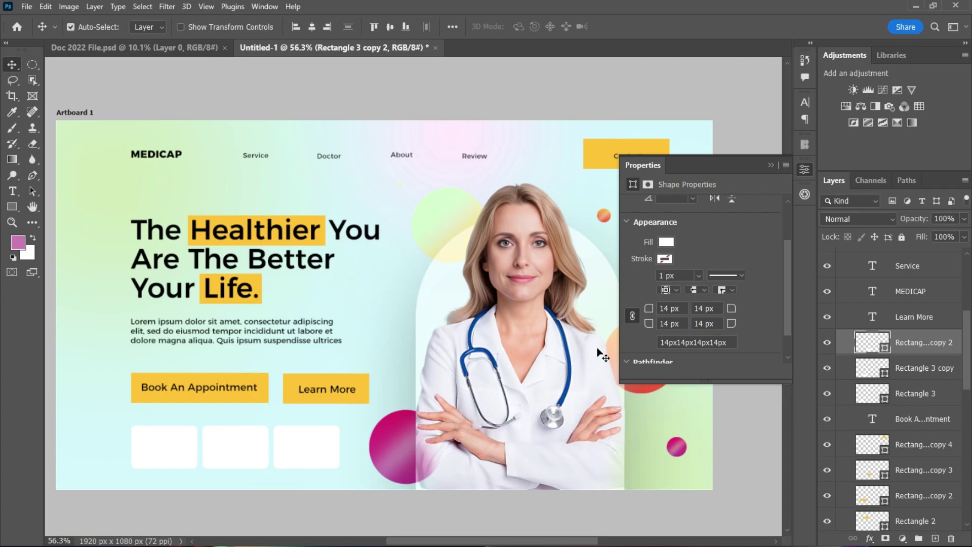
pyautogui.click(770, 167)
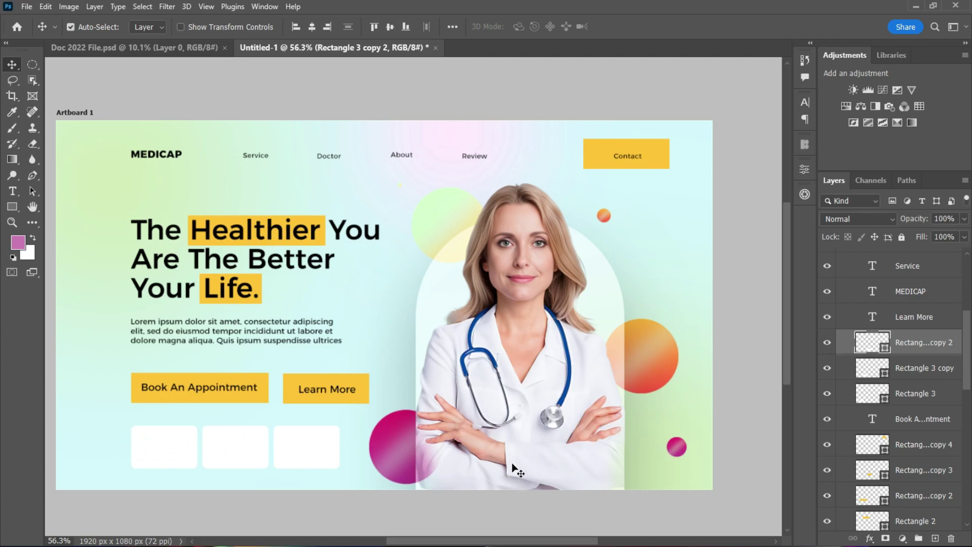
pyautogui.scroll(2, 158, 456)
pyautogui.scroll(-1, 416, 446)
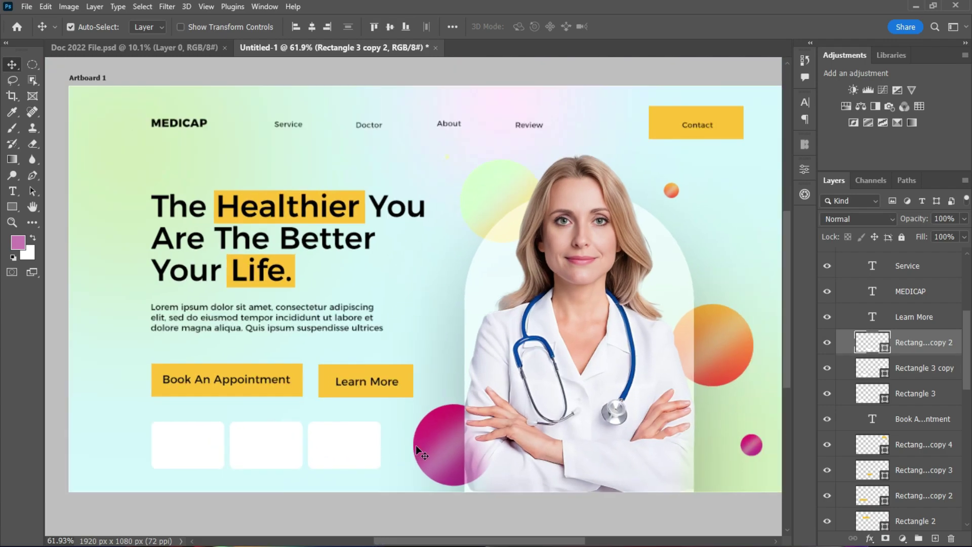
pyautogui.scroll(-1, 416, 449)
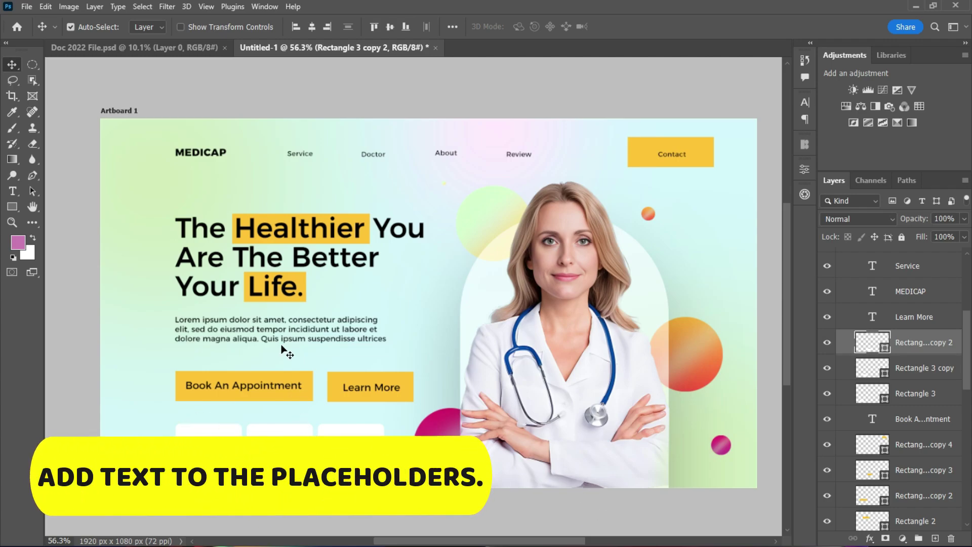
# Add the text "50K" to the left of the white cards in the paragraph's Montserrat Regular 23 pt style
pyautogui.click(278, 329)
pyautogui.scroll(3, 276, 406)
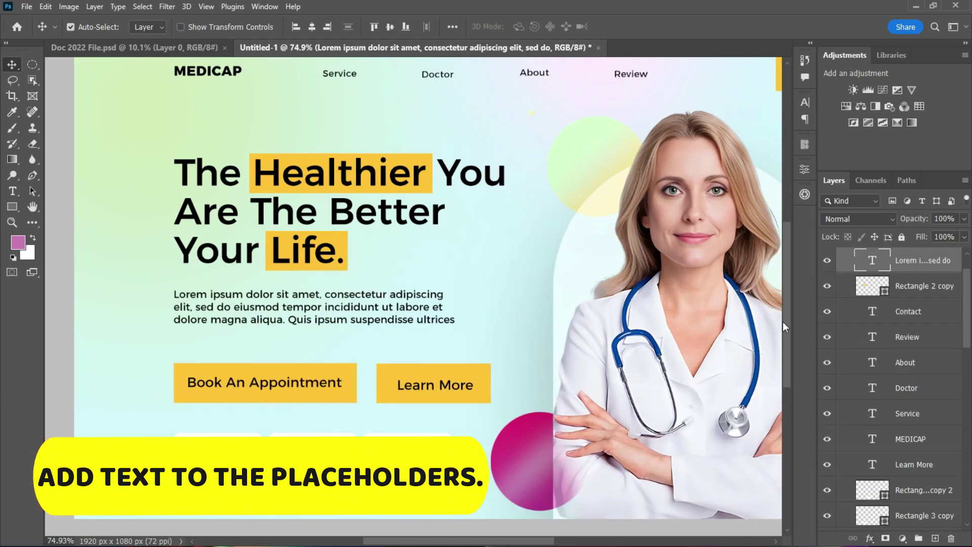
pyautogui.moveTo(783, 323); pyautogui.dragTo(786, 353)
pyautogui.click(13, 192)
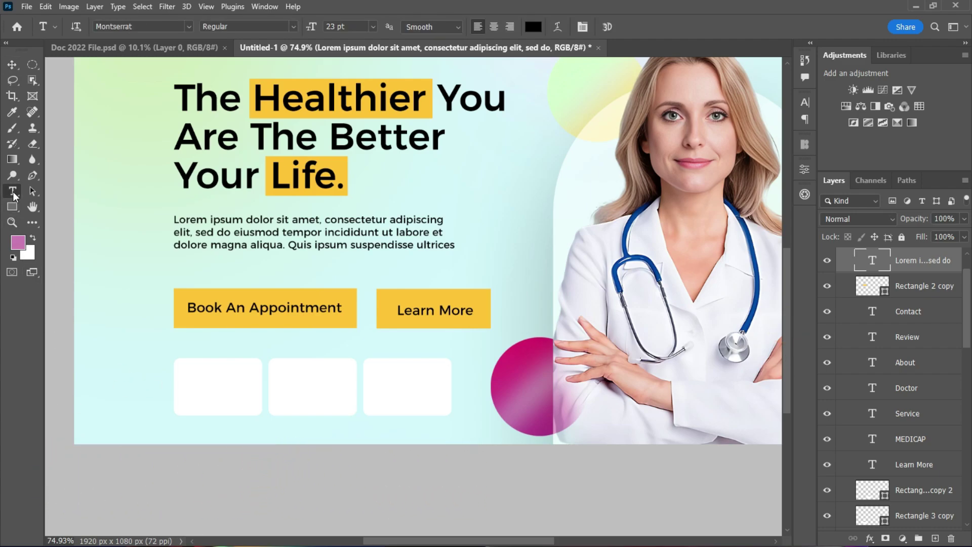
pyautogui.click(112, 363)
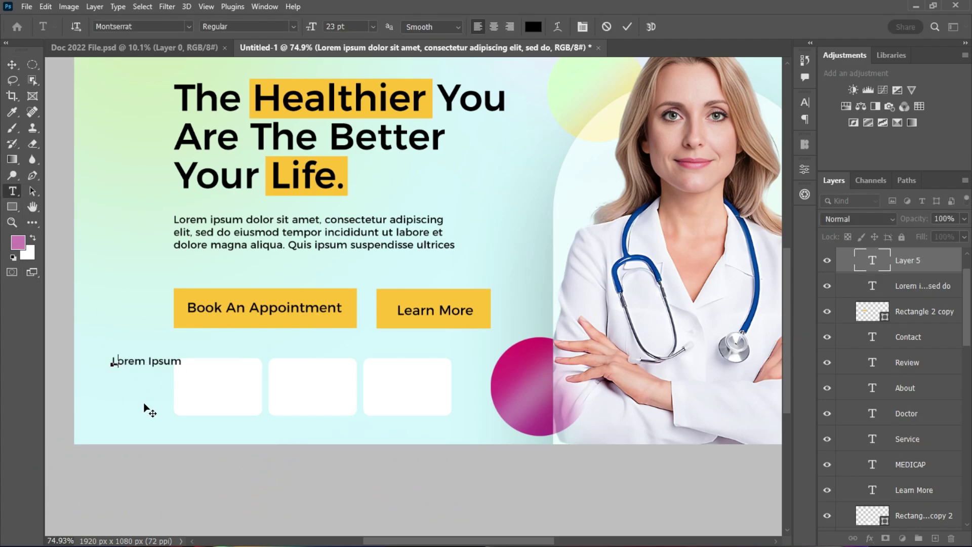
pyautogui.write('50K')
pyautogui.click(10, 68)
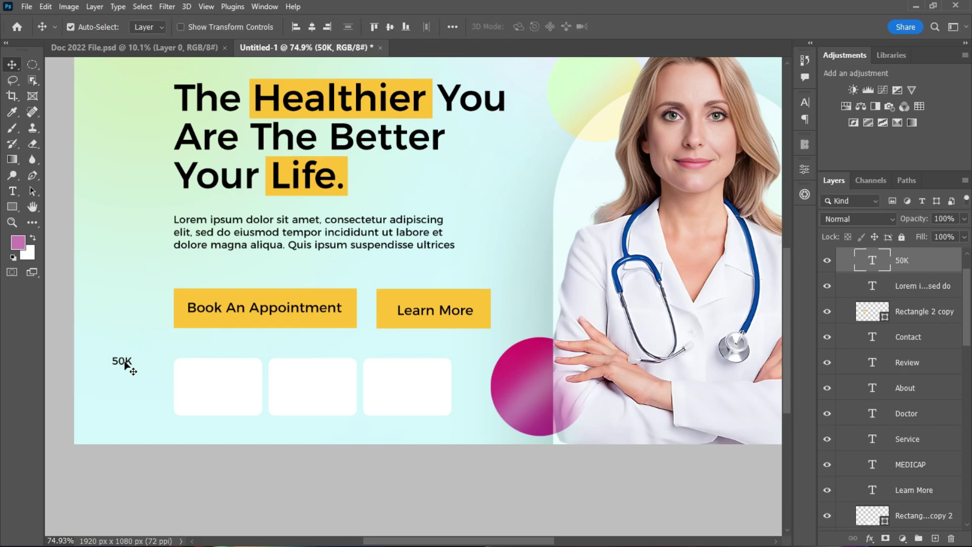
# Duplicate the "50K" text just below itself and rewrite the copy as "User Treated"
pyautogui.click(125, 361)
pyautogui.moveTo(122, 360); pyautogui.dragTo(121, 374)
pyautogui.doubleClick(121, 375)
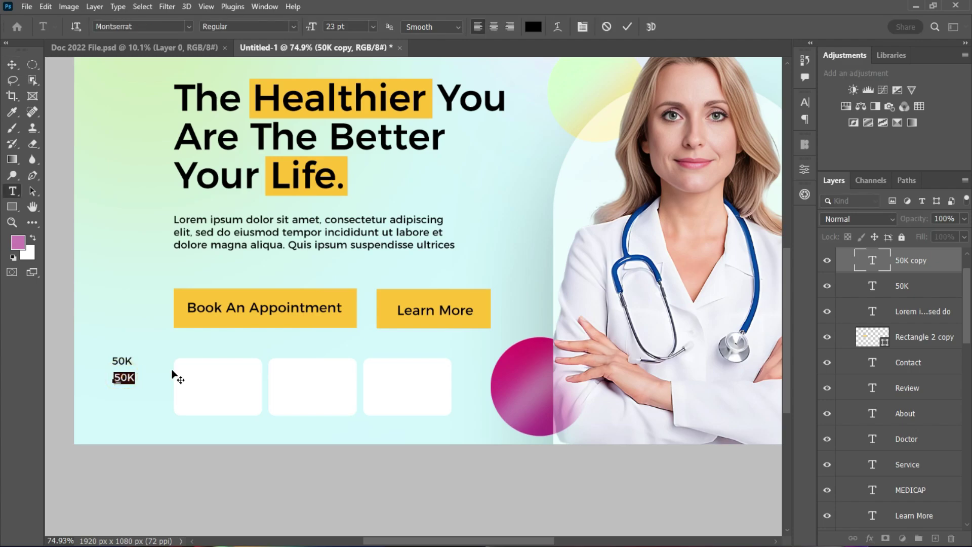
pyautogui.write('u')
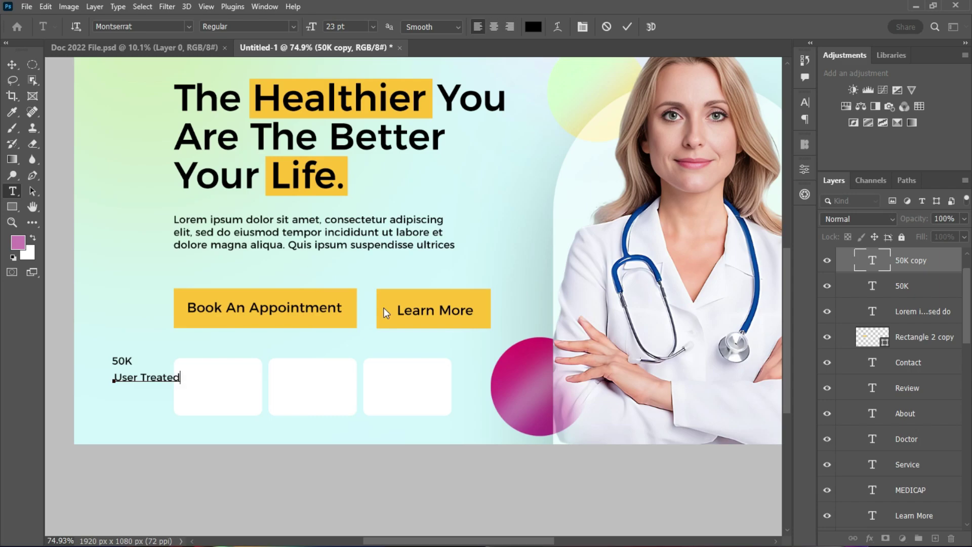
pyautogui.click(12, 66)
# Move the "50K" text onto the first white card and set it to Montserrat Bold at 61 pt
pyautogui.moveTo(122, 360); pyautogui.dragTo(221, 377)
pyautogui.click(805, 102)
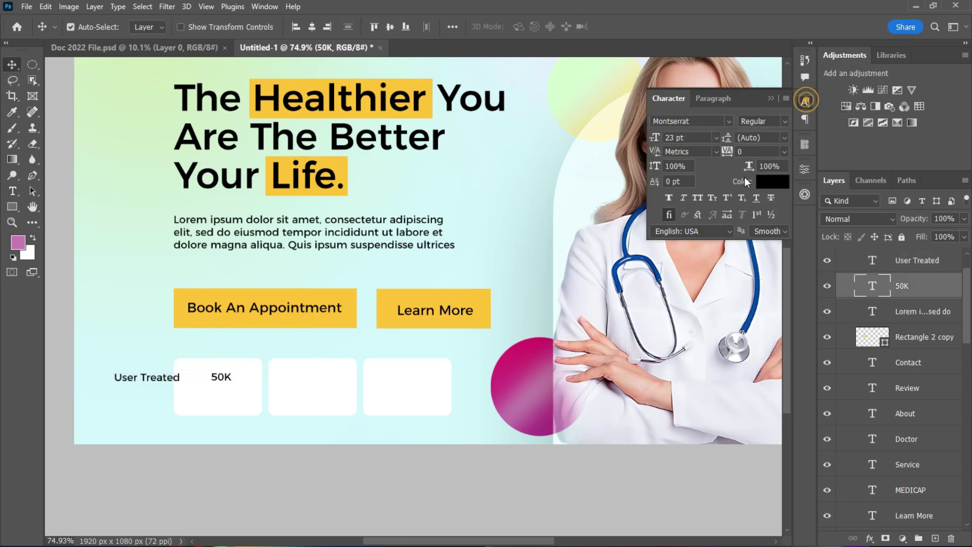
pyautogui.click(785, 121)
pyautogui.click(772, 229)
pyautogui.moveTo(655, 137); pyautogui.dragTo(682, 136)
pyautogui.moveTo(270, 349); pyautogui.dragTo(249, 359)
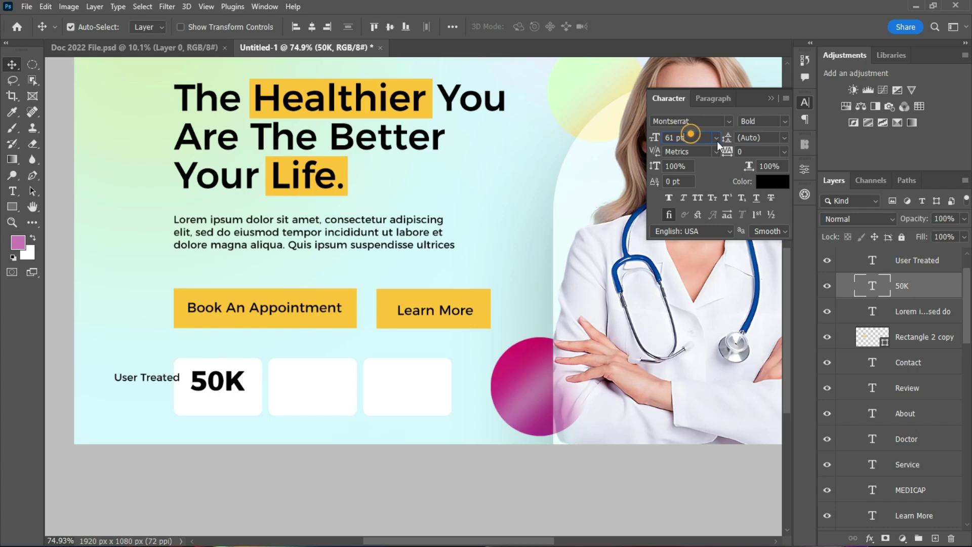
# Set the "50K" text to 45 pt and centre it across the first white card
pyautogui.click(717, 140)
pyautogui.moveTo(697, 137); pyautogui.dragTo(648, 137)
pyautogui.write('45')
pyautogui.press('Return')
pyautogui.moveTo(227, 382); pyautogui.dragTo(230, 384)
# Move the "User Treated" text below "50K" on the first card and set its size to 15 pt
pyautogui.moveTo(148, 377); pyautogui.dragTo(222, 400)
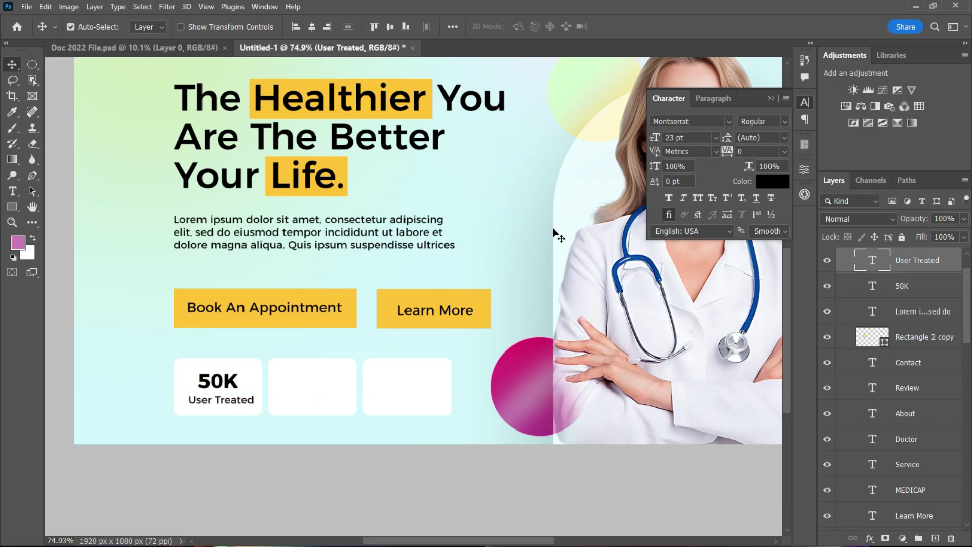
pyautogui.click(716, 138)
pyautogui.click(684, 221)
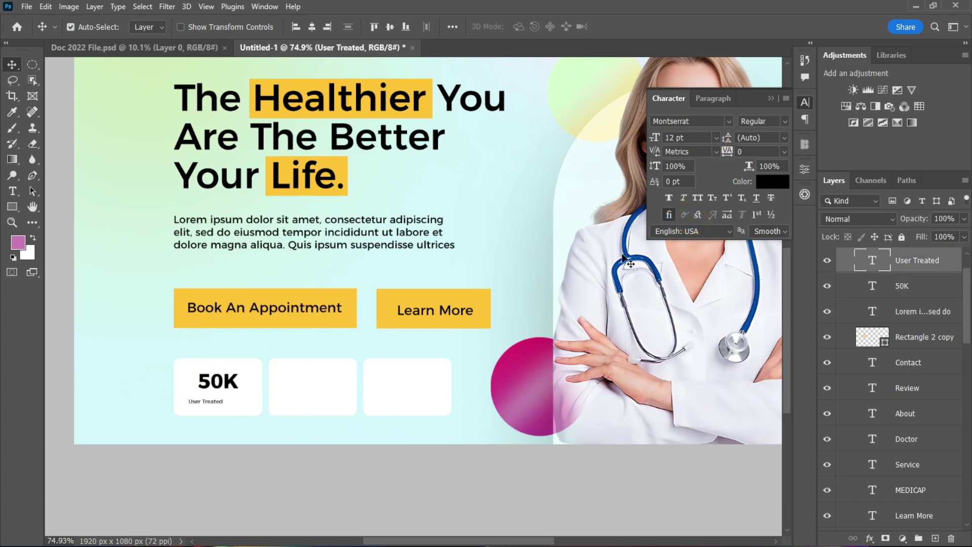
pyautogui.doubleClick(699, 135)
pyautogui.write('15')
pyautogui.click(217, 404)
pyautogui.moveTo(216, 404); pyautogui.dragTo(223, 400)
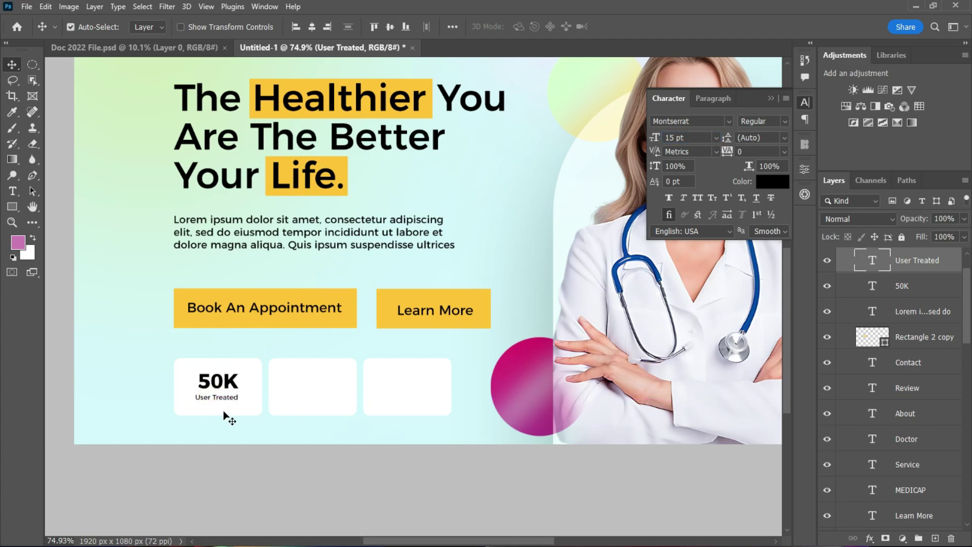
# Change the "50K" text colour to a bright green
pyautogui.click(220, 390)
pyautogui.click(767, 183)
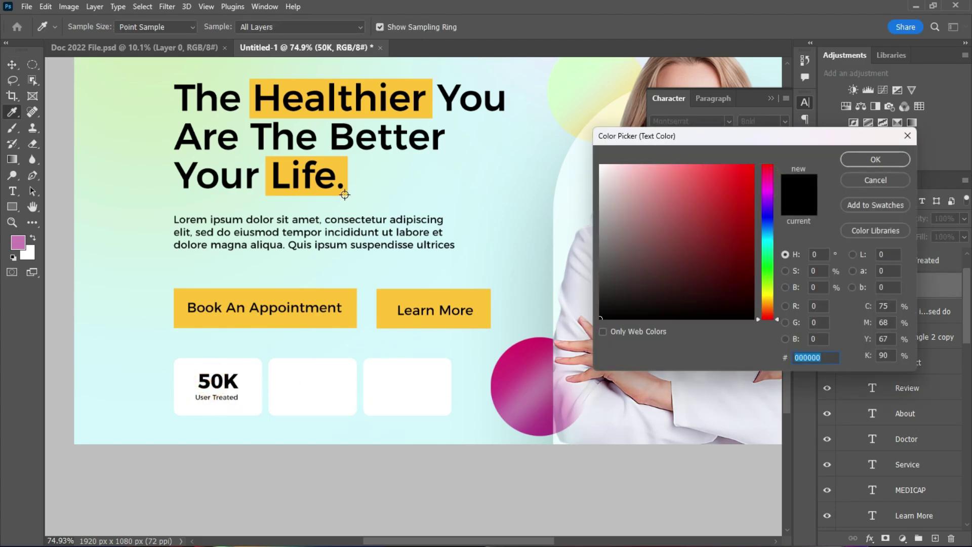
pyautogui.click(142, 117)
pyautogui.moveTo(715, 197); pyautogui.dragTo(780, 206)
pyautogui.click(861, 160)
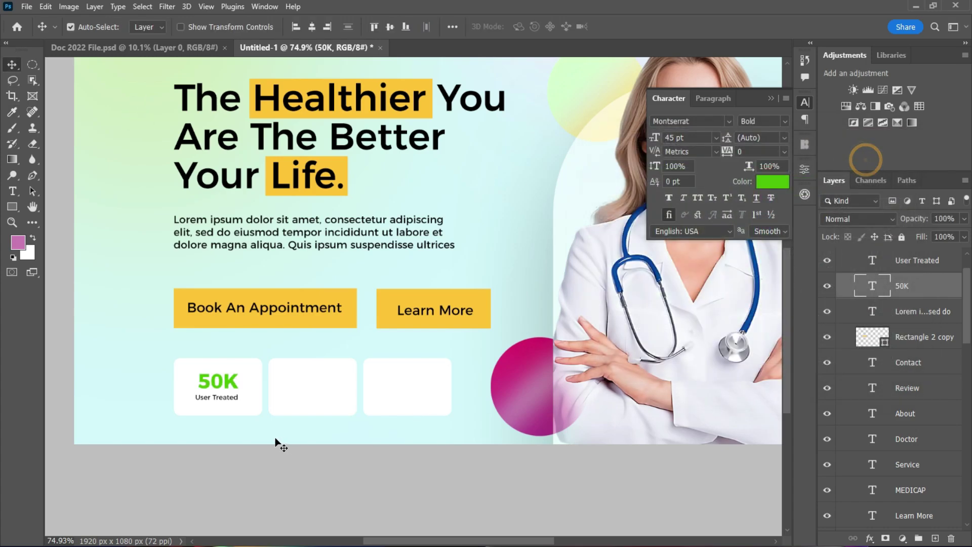
# Nudge the "50K" text slightly to the left and set its size to 40 pt
pyautogui.press('Left')
pyautogui.press('Left')
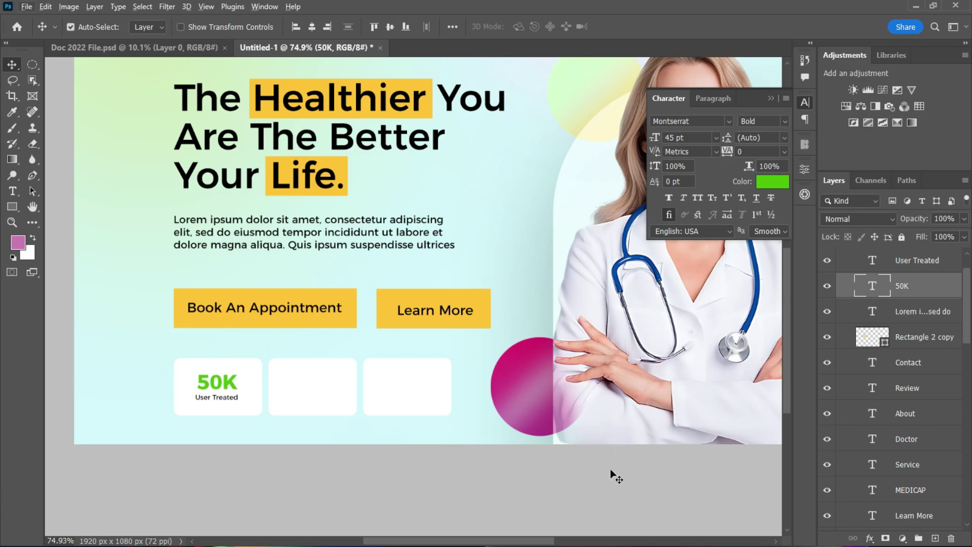
pyautogui.moveTo(689, 135); pyautogui.dragTo(611, 144)
pyautogui.write('40')
pyautogui.press('Return')
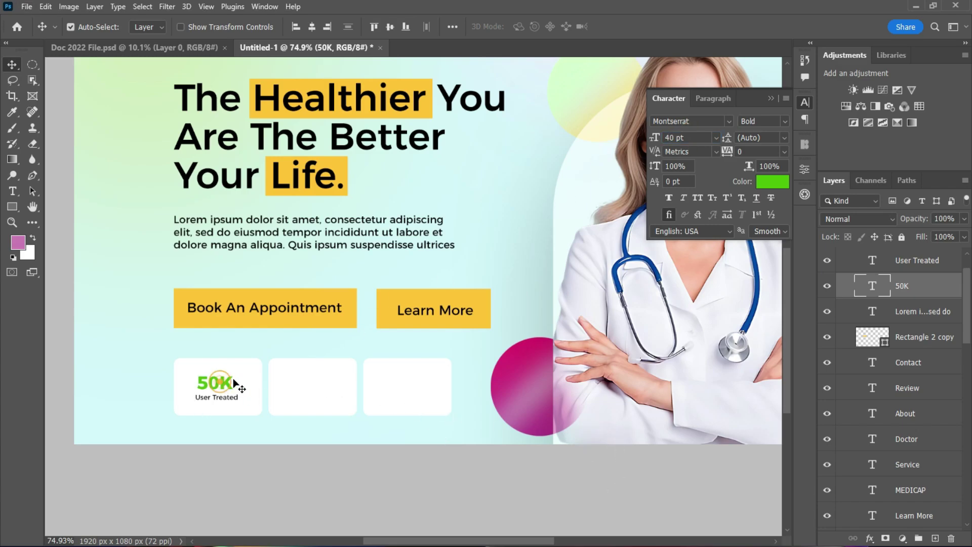
# Duplicate the "50K" text onto the second white card and rewrite the copy as "99%"
pyautogui.keyDown('alt'); pyautogui.moveTo(226, 385); pyautogui.dragTo(320, 384); pyautogui.keyUp('alt')
pyautogui.doubleClick(324, 381)
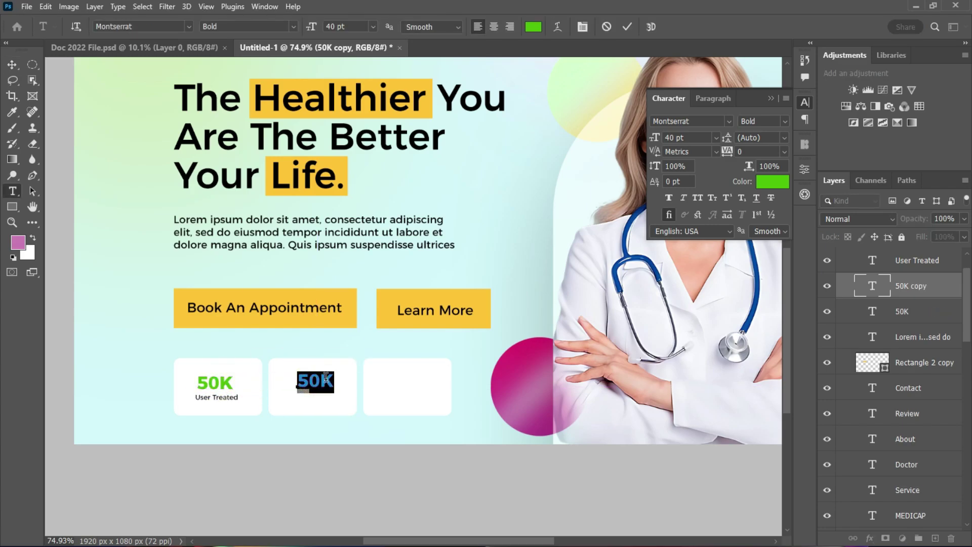
pyautogui.write('4')
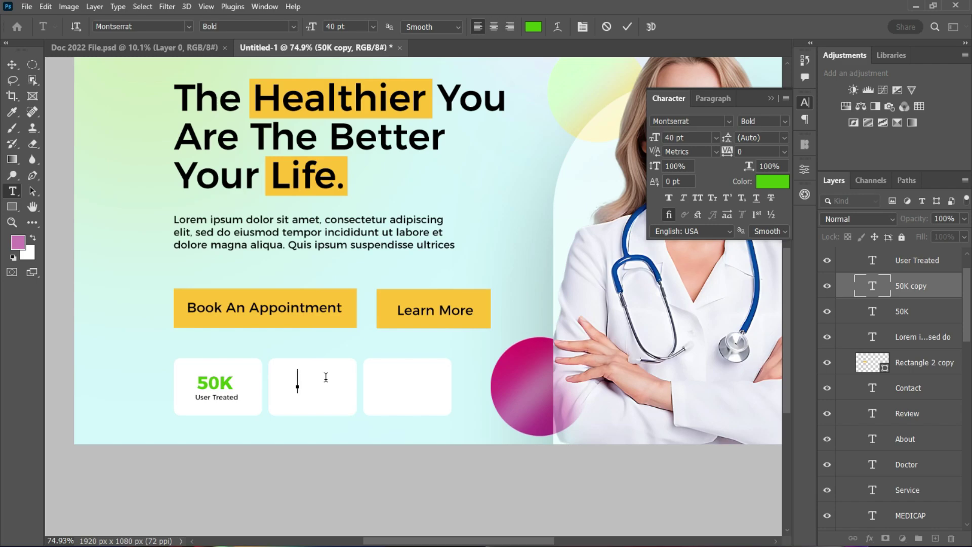
pyautogui.write('5')
pyautogui.press('BackSpace')
pyautogui.press('BackSpace')
pyautogui.write('99%')
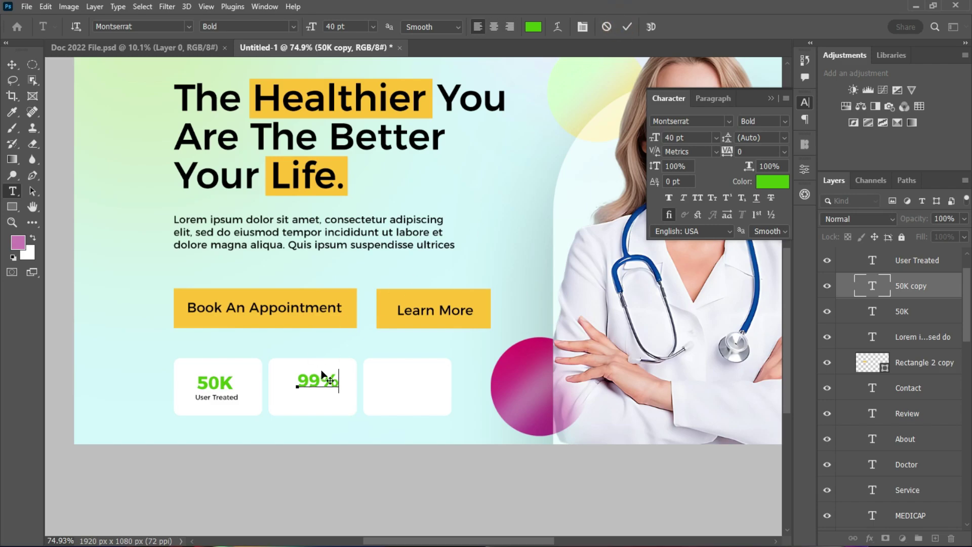
pyautogui.click(627, 27)
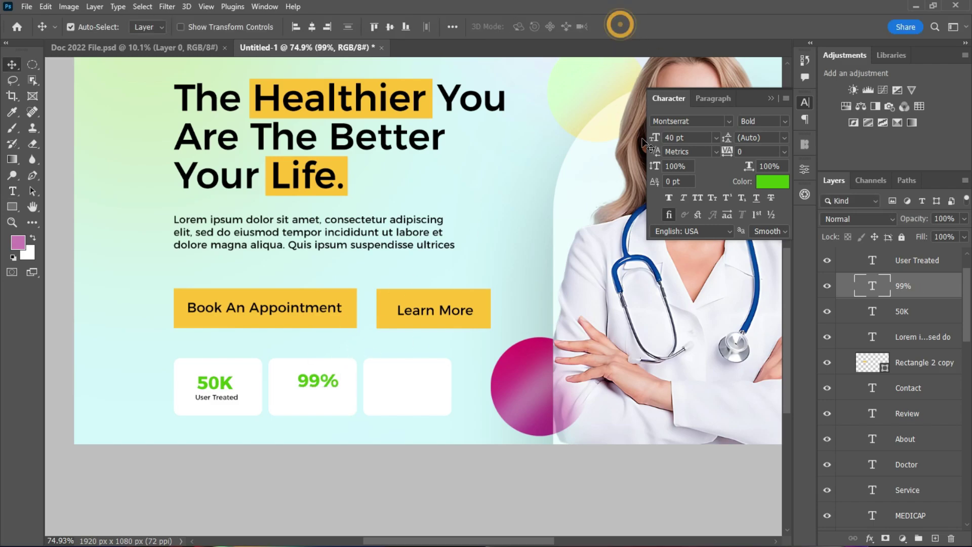
# Colour the "99%" text with the magenta sampled from the gradient circle and line it up with "50K"
pyautogui.click(772, 182)
pyautogui.click(516, 366)
pyautogui.click(876, 159)
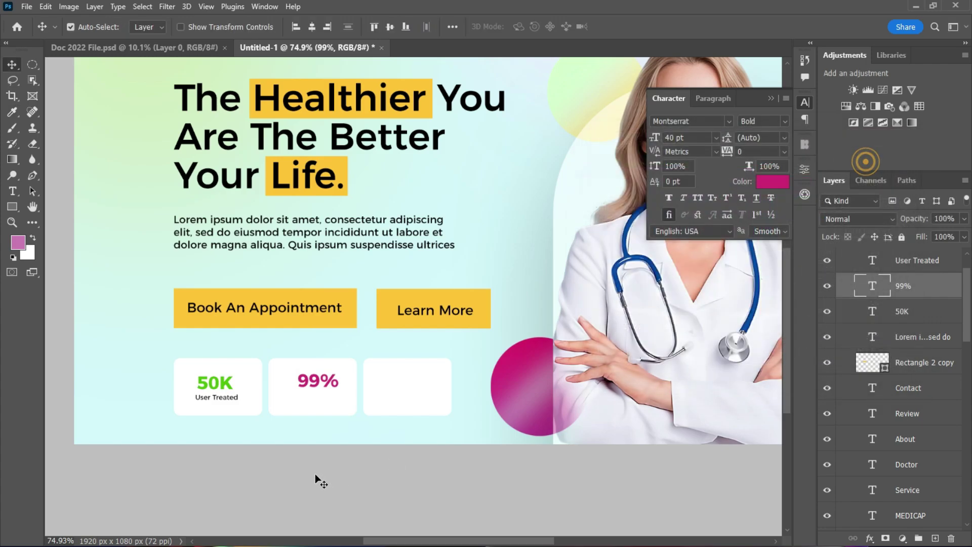
pyautogui.moveTo(314, 385); pyautogui.dragTo(313, 387)
# Duplicate the "User Treated" label below "99%" and rewrite the copy as "Positive Review"
pyautogui.click(229, 400)
pyautogui.moveTo(229, 400); pyautogui.dragTo(334, 403)
pyautogui.doubleClick(339, 399)
pyautogui.write('Positive Review')
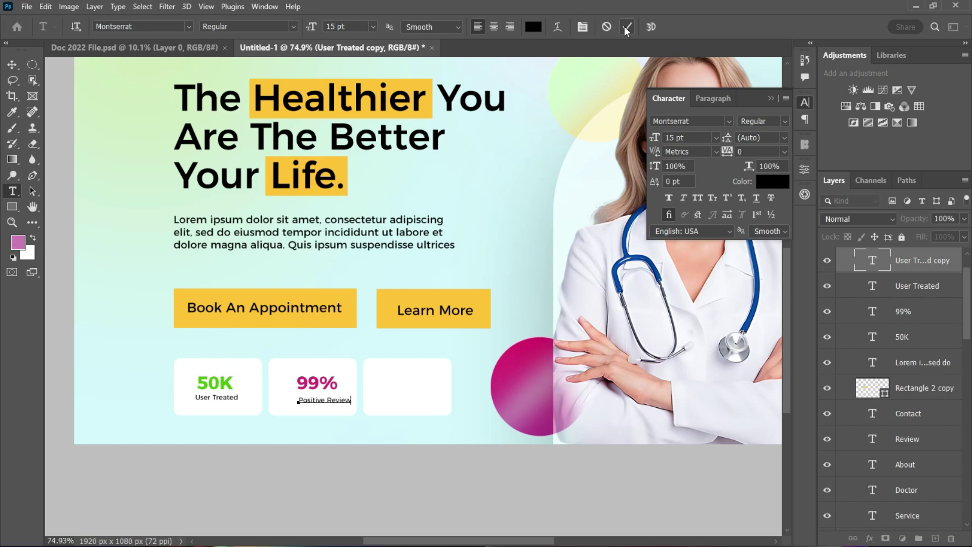
pyautogui.click(627, 27)
pyautogui.press('v')
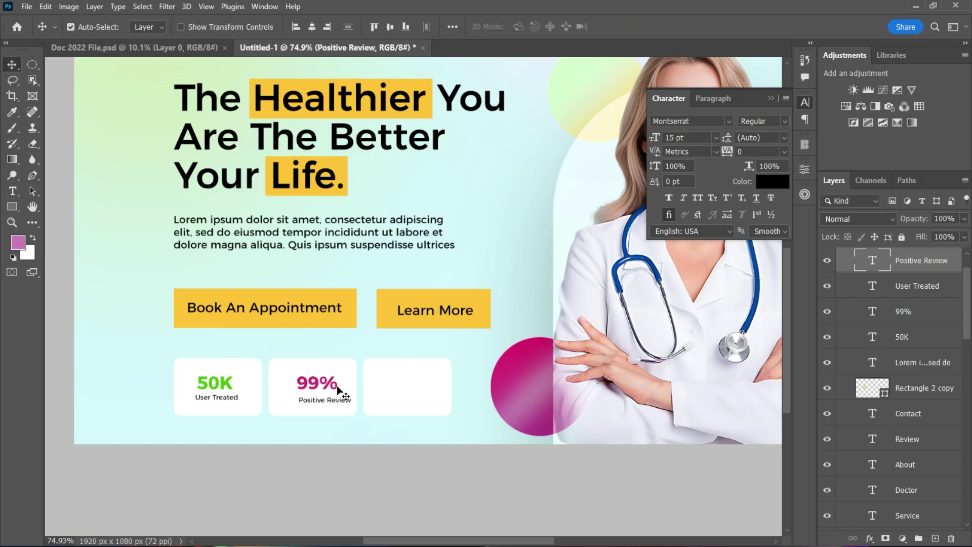
# Centre "Positive Review" on its card, then duplicate "99%" onto the third card and rewrite the copy as "250+"
pyautogui.moveTo(330, 403); pyautogui.dragTo(400, 383)
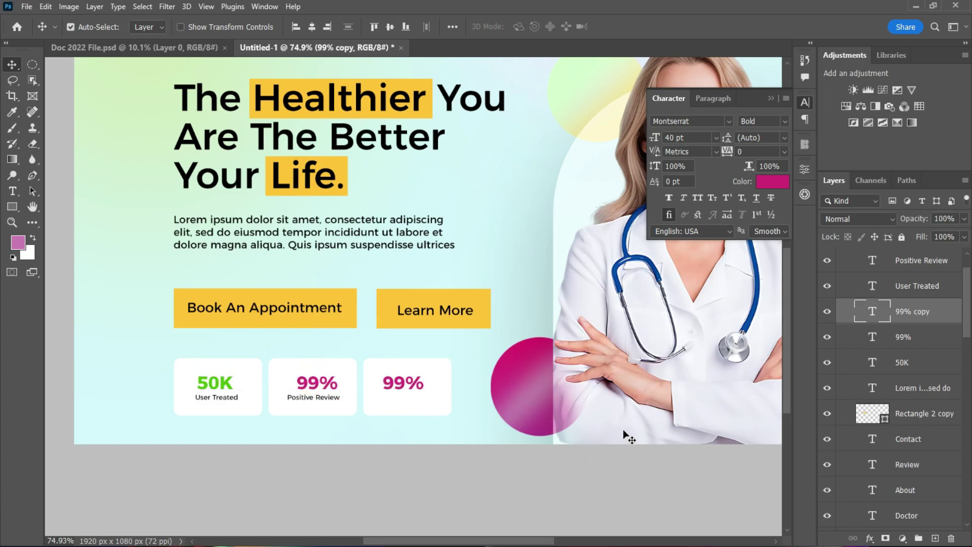
pyautogui.doubleClick(405, 386)
pyautogui.write('250+')
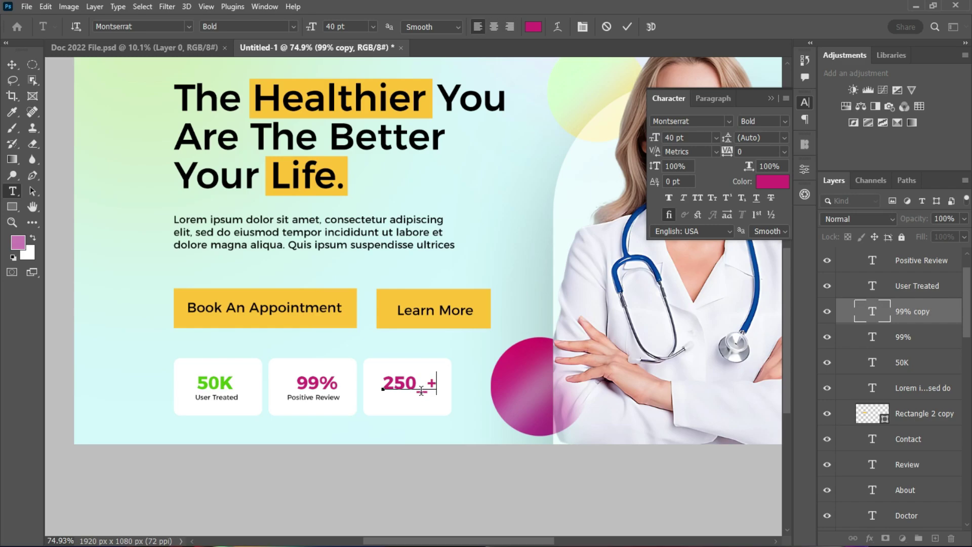
pyautogui.click(627, 27)
pyautogui.press('v')
pyautogui.moveTo(406, 390); pyautogui.dragTo(414, 390)
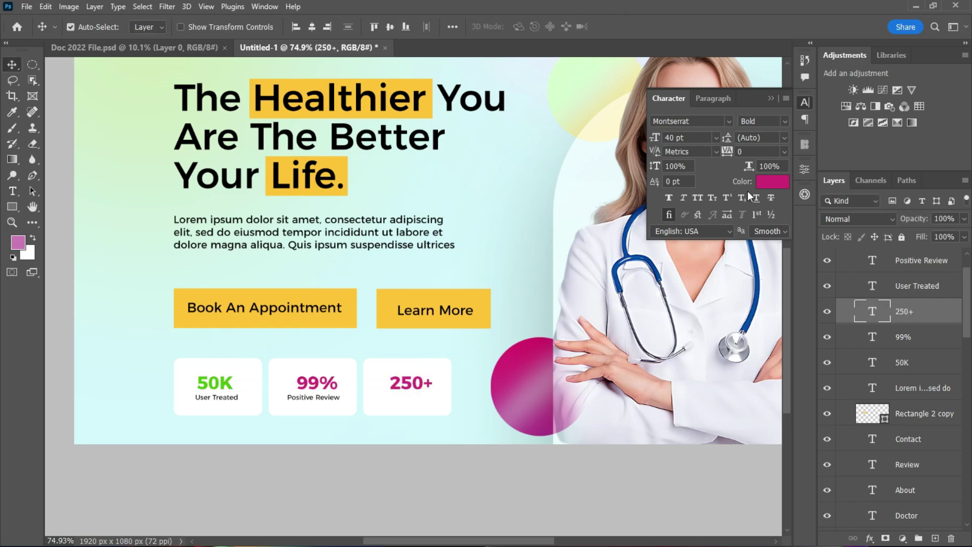
# Colour the "250+" text with the yellow sampled from the Learn More button
pyautogui.click(773, 181)
pyautogui.click(481, 296)
pyautogui.click(875, 161)
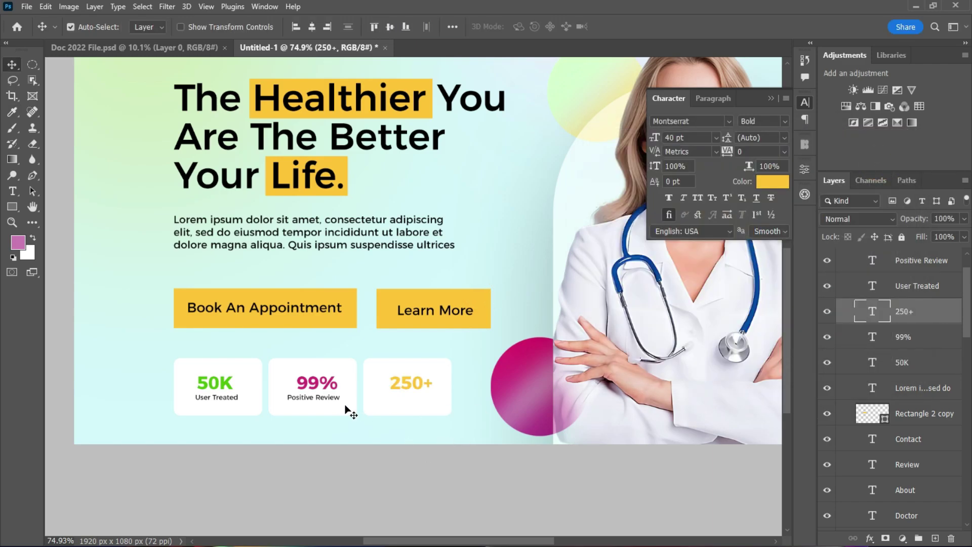
# Duplicate the "Positive Review" label below "250+" and rewrite the copy as "Experienced Doctors"
pyautogui.click(303, 399)
pyautogui.moveTo(301, 397); pyautogui.dragTo(394, 399)
pyautogui.click(394, 396)
pyautogui.doubleClick(403, 401)
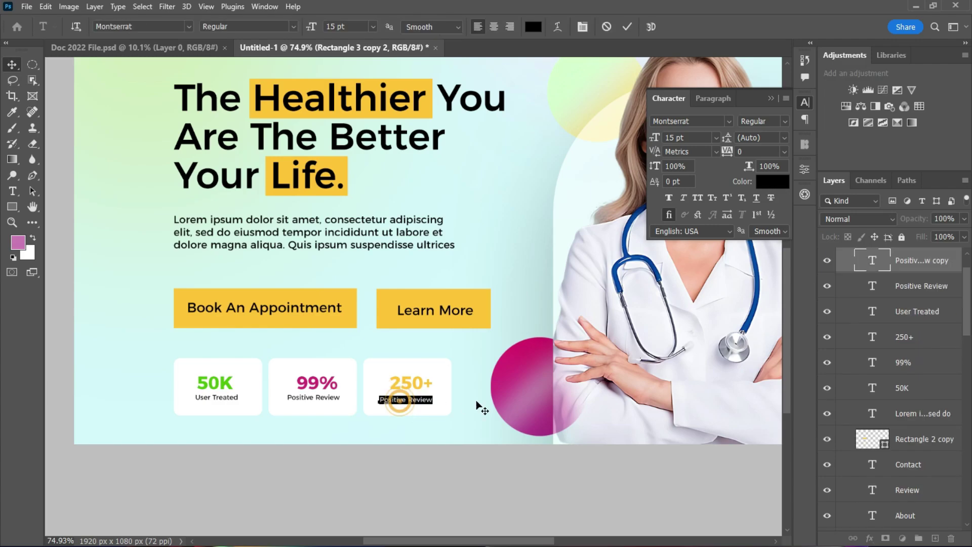
pyautogui.write('Experie')
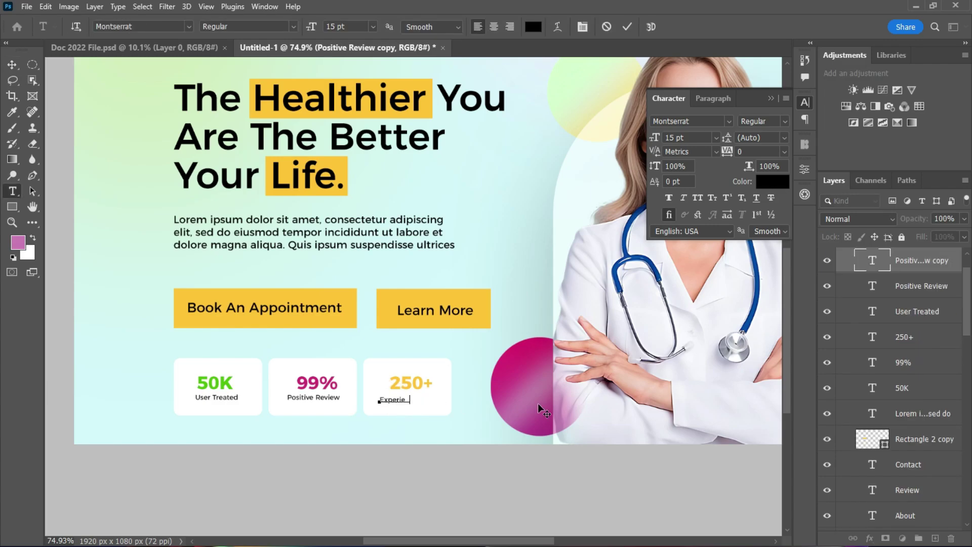
pyautogui.write('nced Doctor')
pyautogui.click(588, 147)
# Position the "Experienced Doctors" label centred on the third card, level with the other two labels
pyautogui.press('v')
pyautogui.moveTo(412, 401); pyautogui.dragTo(408, 404)
pyautogui.press('Left')
pyautogui.press('Left')
pyautogui.press('Left')
pyautogui.press('Left')
pyautogui.press('Left')
pyautogui.press('Left')
pyautogui.press('Left')
pyautogui.press('Left')
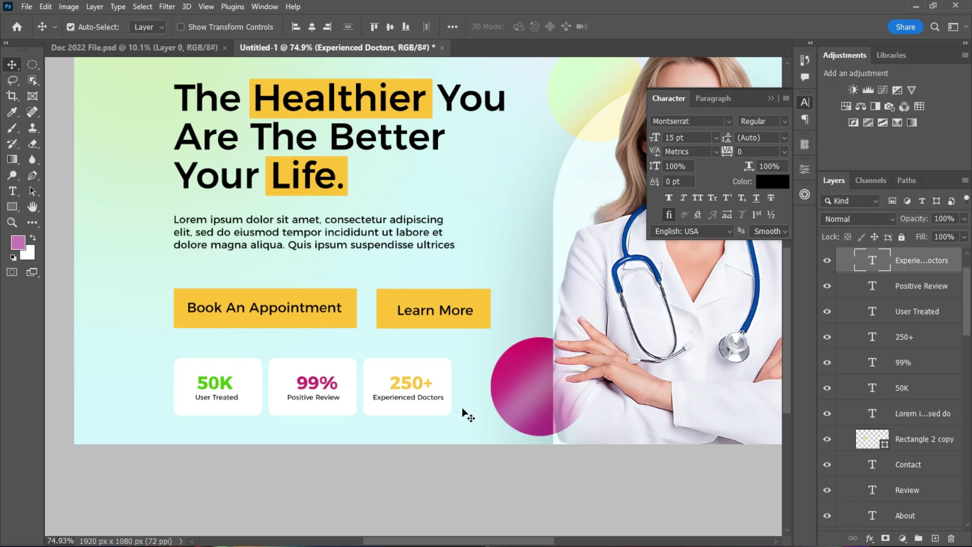
# Add a drop shadow to the third white card with 13% opacity and a size of 114 px
pyautogui.scroll(-3, 558, 388)
pyautogui.scroll(2, 573, 391)
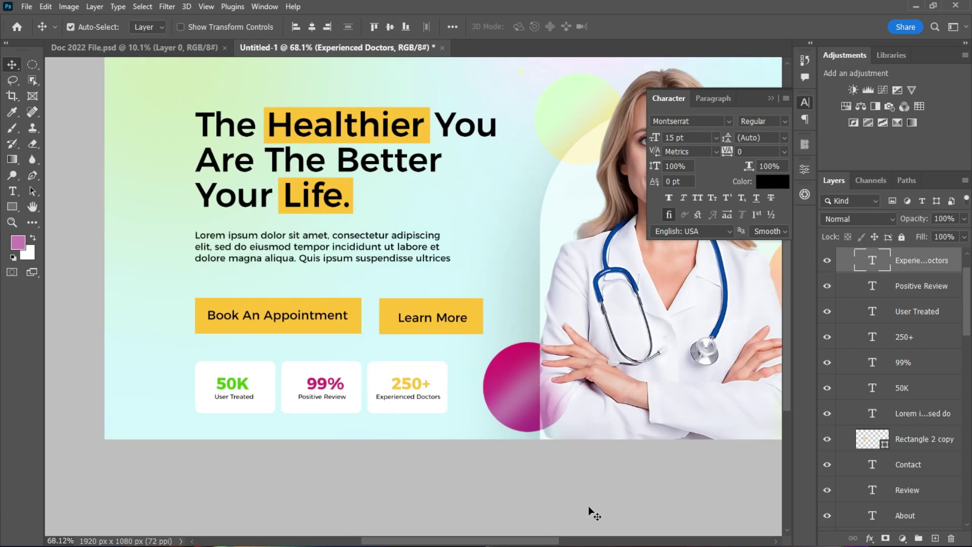
pyautogui.click(445, 369)
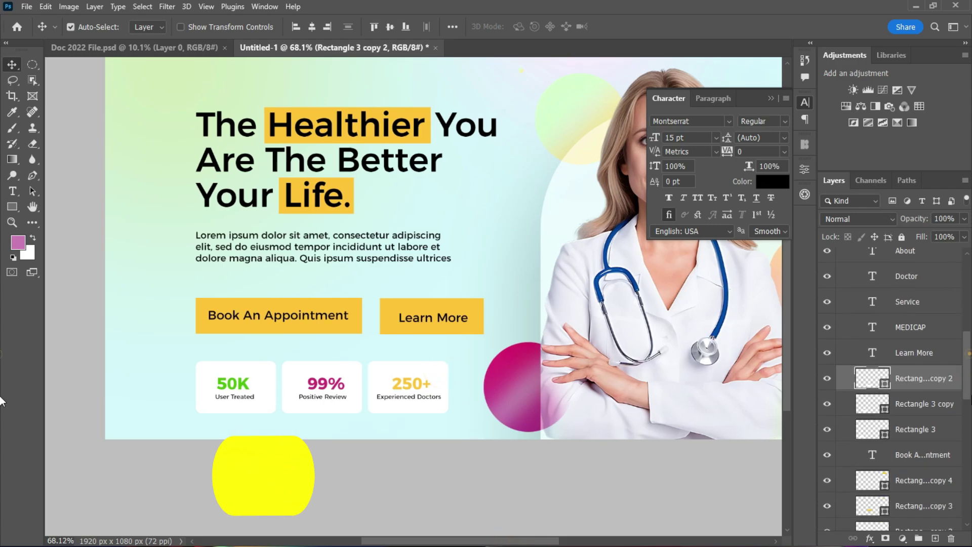
pyautogui.scroll(-2, 952, 334)
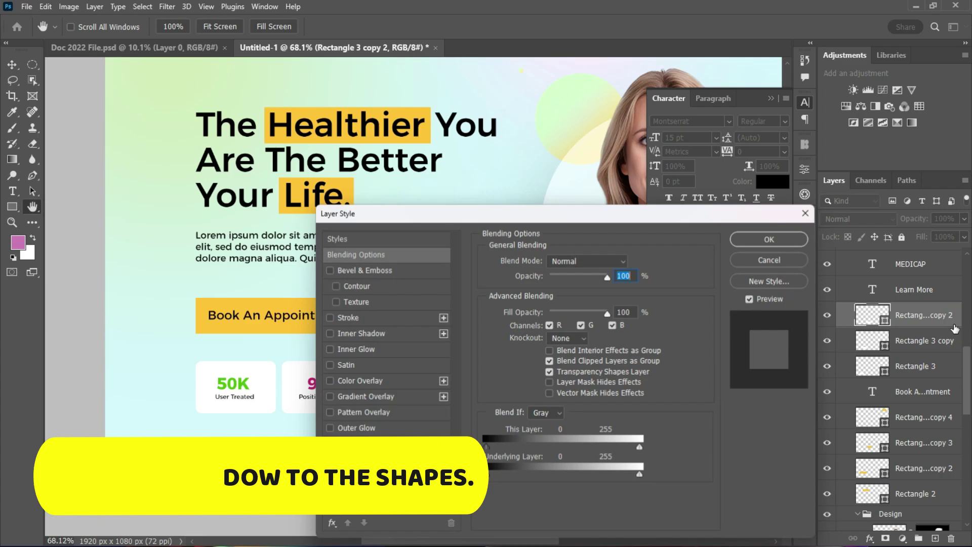
pyautogui.doubleClick(953, 324)
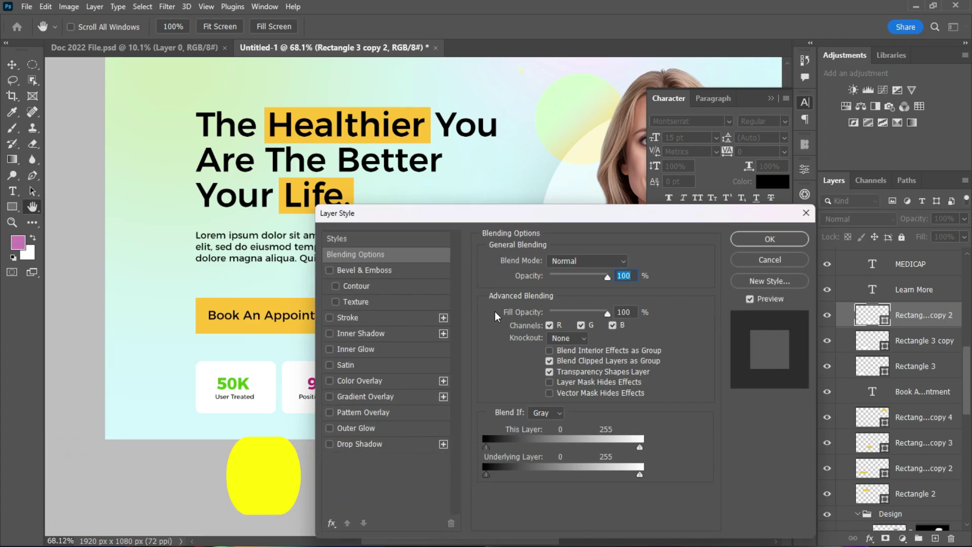
pyautogui.moveTo(506, 215); pyautogui.dragTo(662, 224)
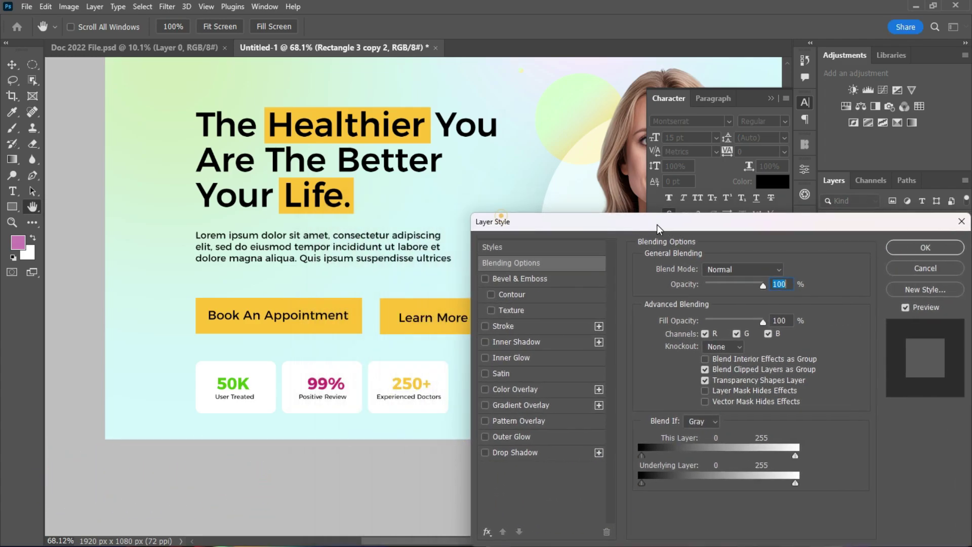
pyautogui.click(538, 453)
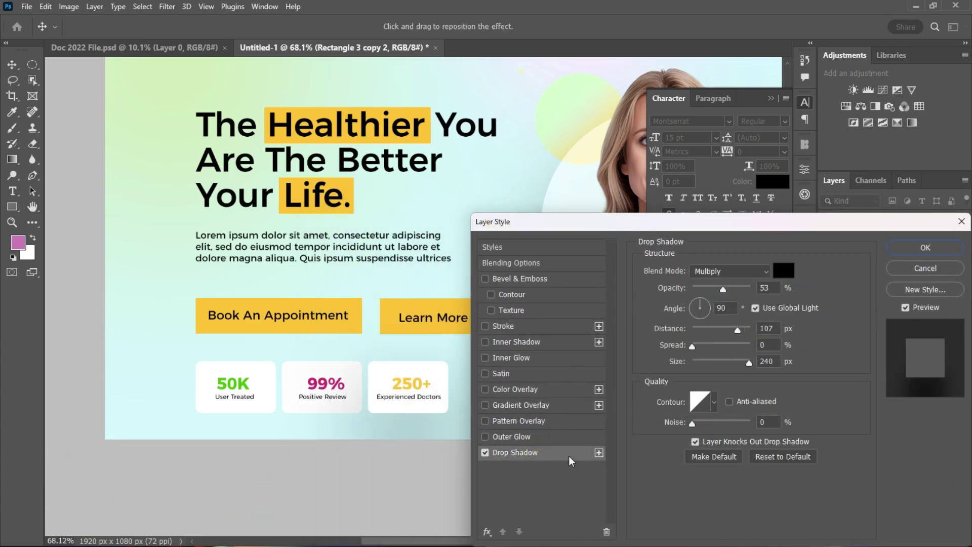
pyautogui.moveTo(749, 363); pyautogui.dragTo(724, 366)
pyautogui.moveTo(723, 289); pyautogui.dragTo(701, 293)
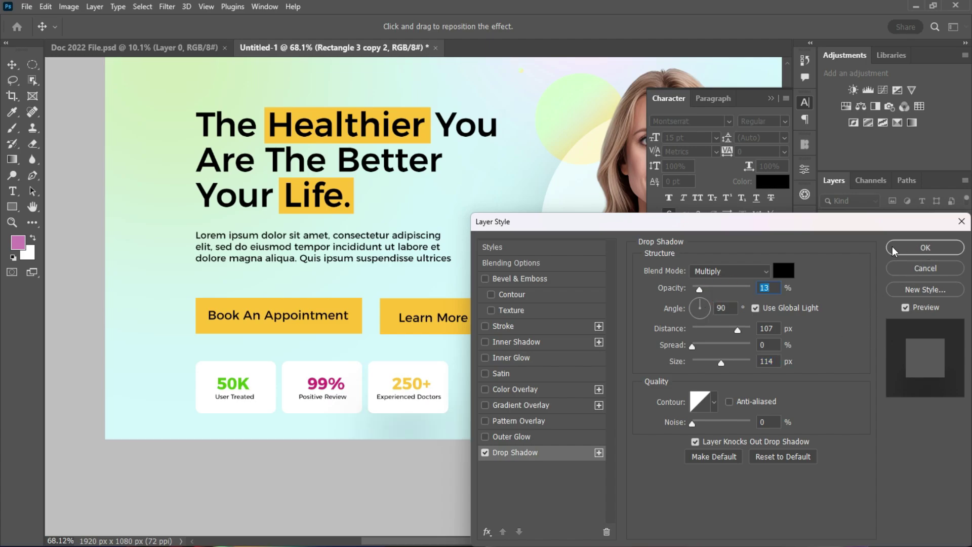
pyautogui.click(909, 251)
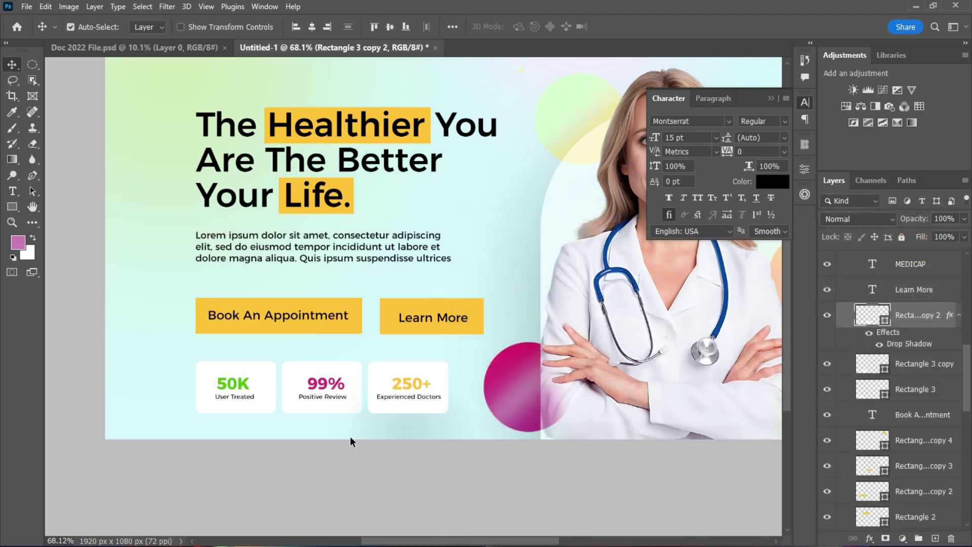
# Copy the third card's layer style and paste it onto the first and second white cards
pyautogui.click(356, 386)
pyautogui.click(943, 328)
pyautogui.rightClick(943, 327)
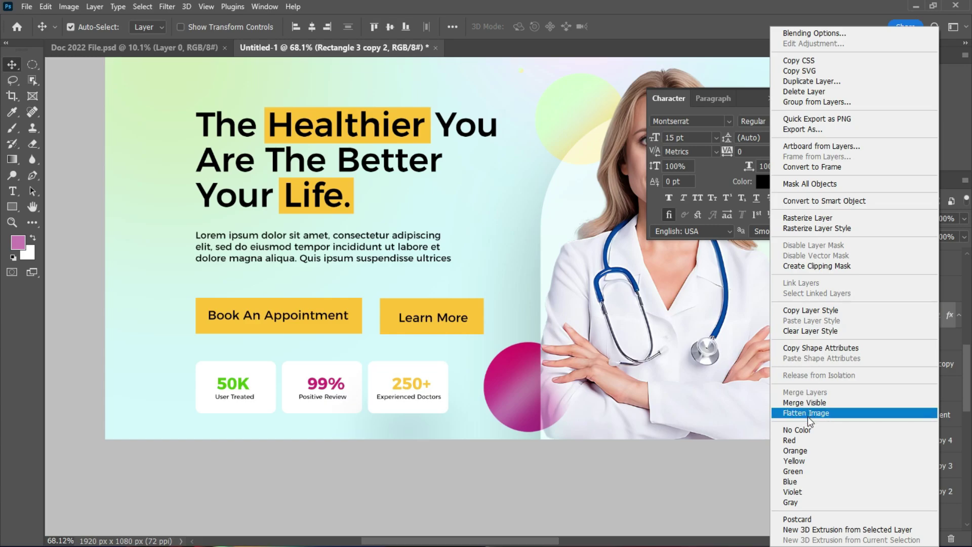
pyautogui.click(819, 310)
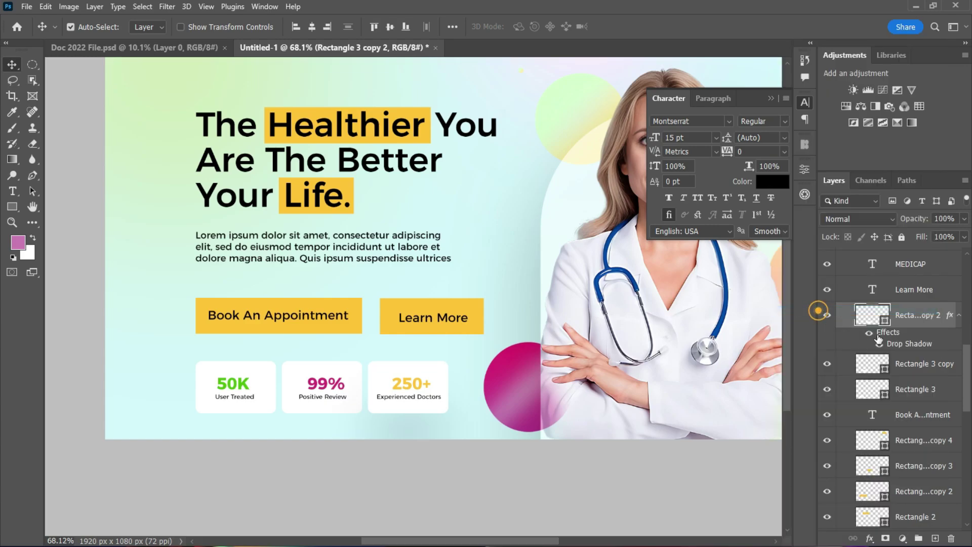
pyautogui.click(959, 316)
pyautogui.click(941, 344)
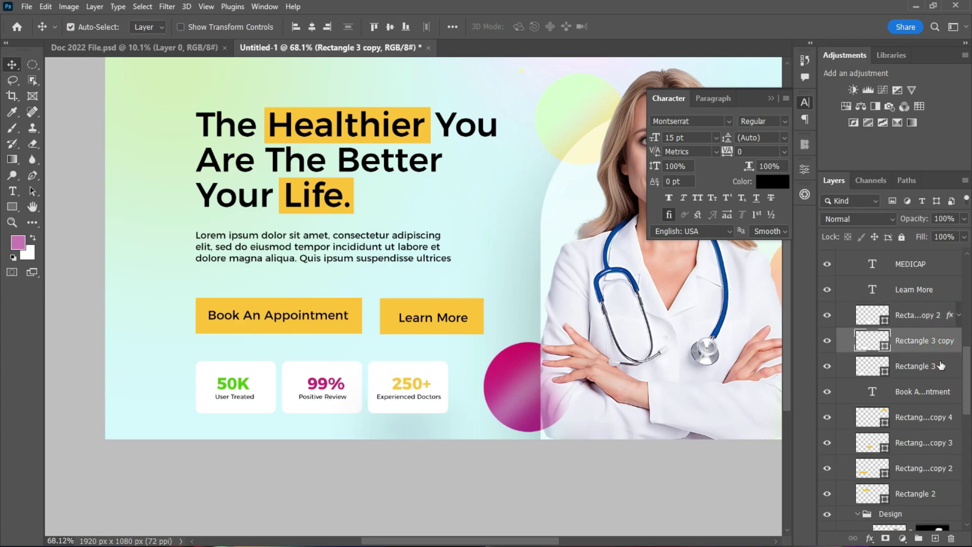
pyautogui.keyDown('shift'); pyautogui.click(940, 364); pyautogui.keyUp('shift')
pyautogui.rightClick(940, 364)
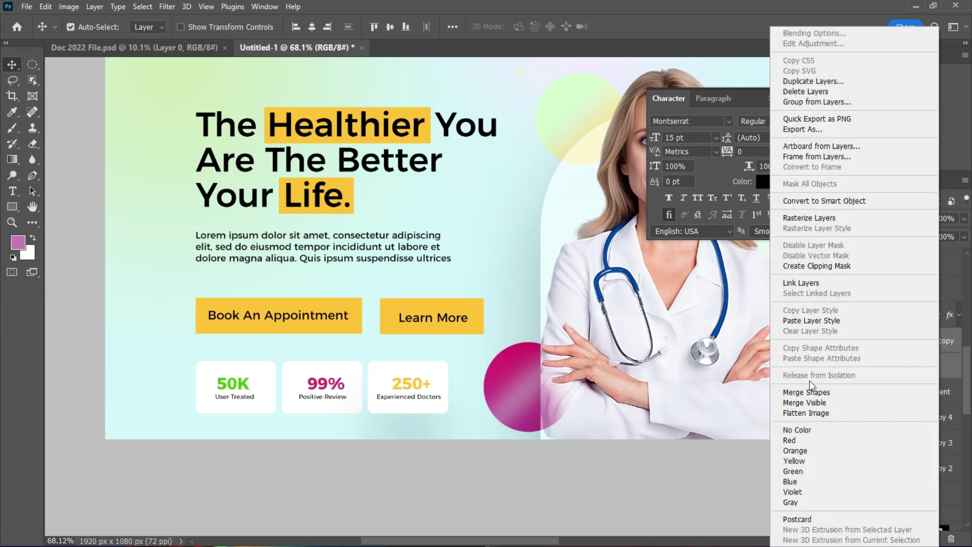
pyautogui.click(814, 321)
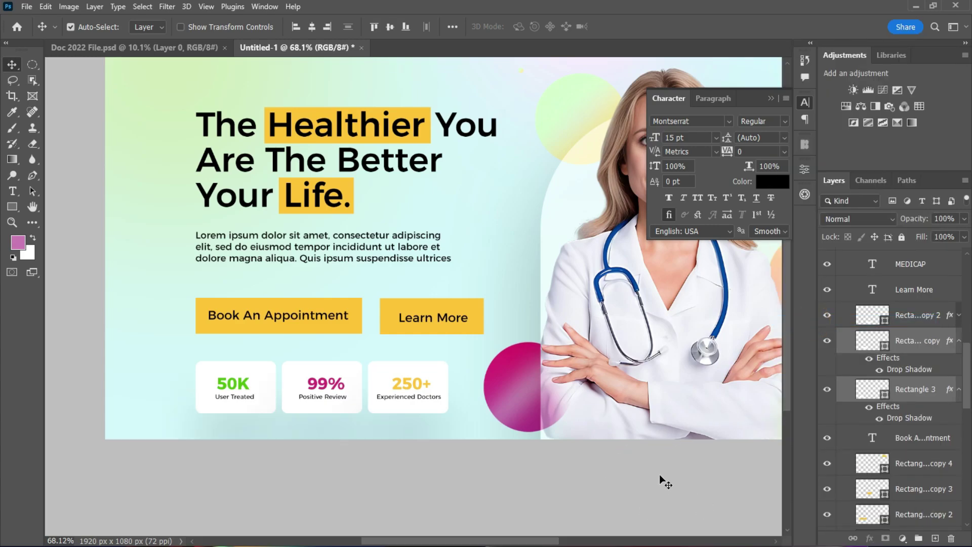
# Set the font size of the lorem ipsum paragraph under the headline to 20 pt and collapse the character settings
pyautogui.click(769, 108)
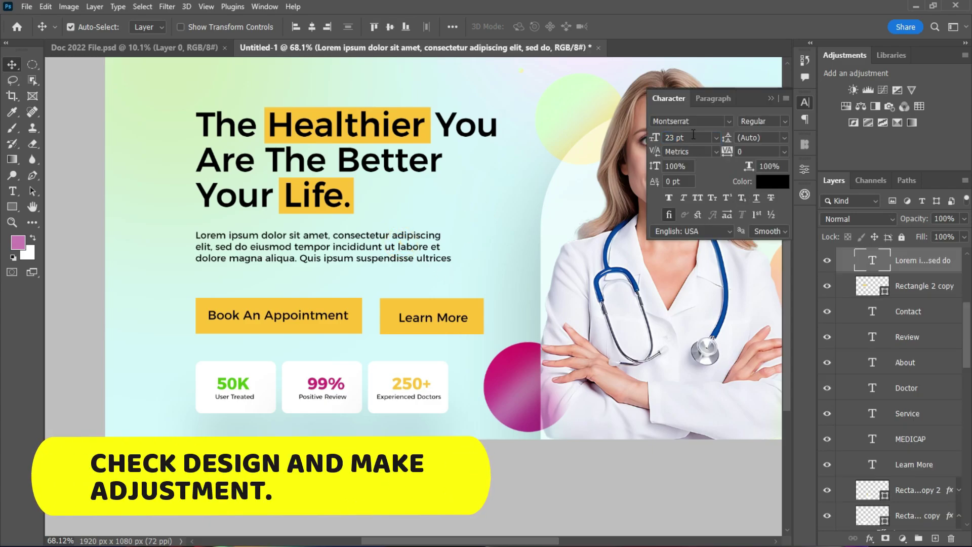
pyautogui.write('20')
pyautogui.press('Return')
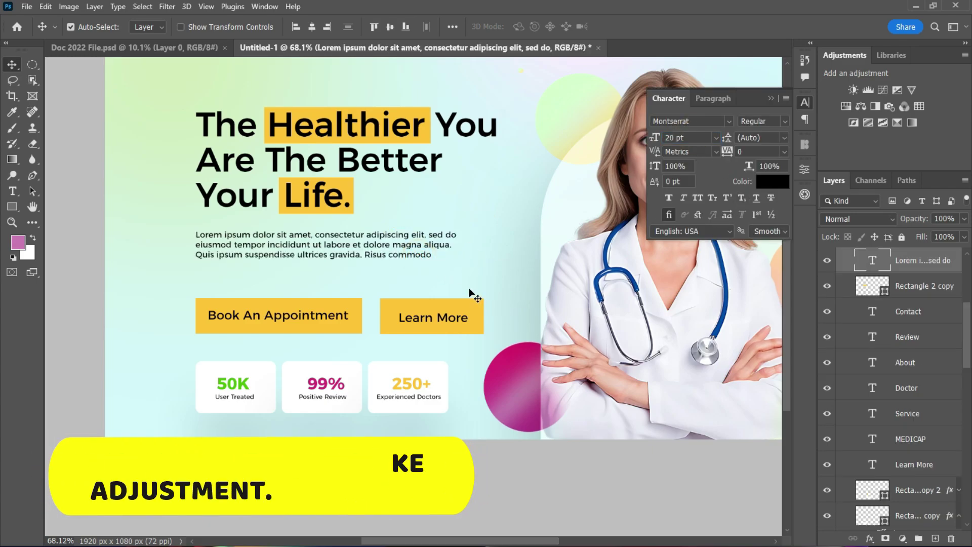
pyautogui.scroll(-2, 504, 299)
pyautogui.hscroll(3, 524, 324)
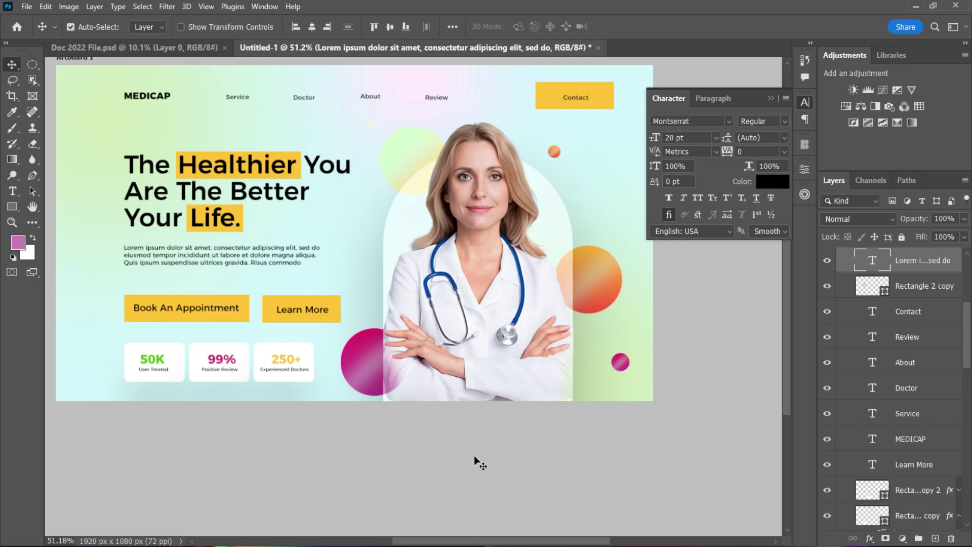
pyautogui.moveTo(494, 542); pyautogui.dragTo(480, 543)
pyautogui.click(772, 99)
pyautogui.moveTo(786, 269); pyautogui.dragTo(787, 238)
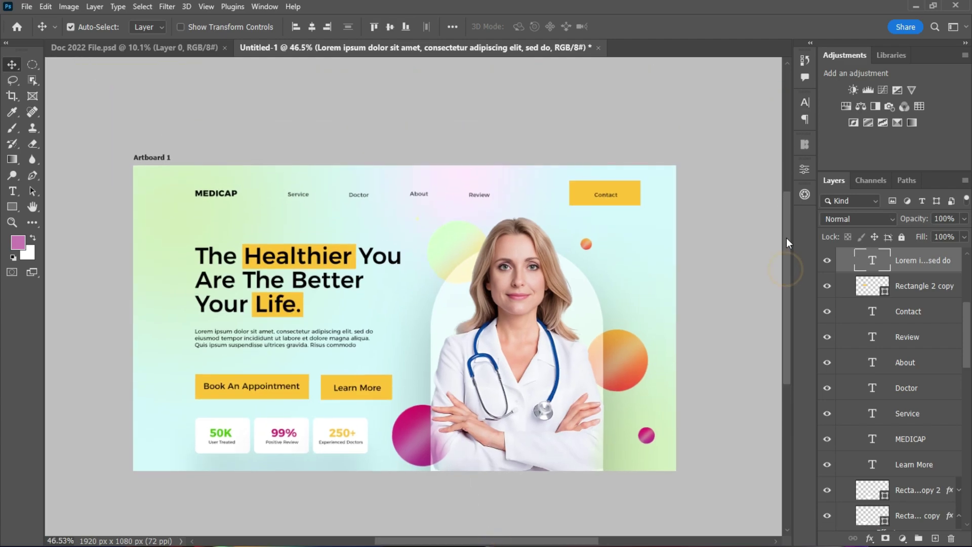
# Nudge the MEDICAP logo text slightly down to line up with the navigation links
pyautogui.scroll(2, 264, 295)
pyautogui.scroll(2, 267, 294)
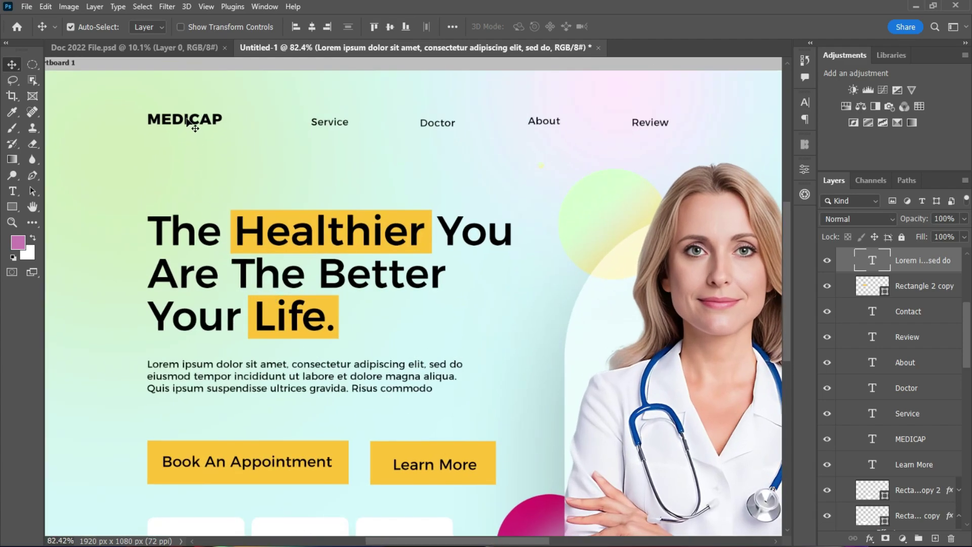
pyautogui.moveTo(187, 127); pyautogui.dragTo(187, 130)
# Enlarge the tiny yellow-green circle above the large green gradient circle to about 152% of its size
pyautogui.scroll(-5, 448, 222)
pyautogui.scroll(8, 584, 250)
pyautogui.scroll(2, 463, 218)
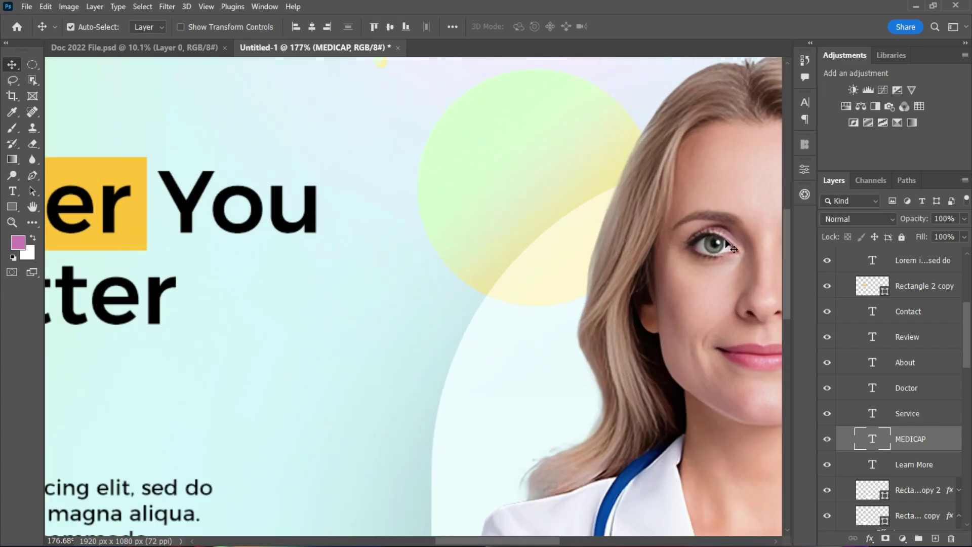
pyautogui.scroll(3, 507, 228)
pyautogui.keyDown('ctrl'); pyautogui.click(381, 183); pyautogui.keyUp('ctrl')
pyautogui.hotkey('ctrl', 't')
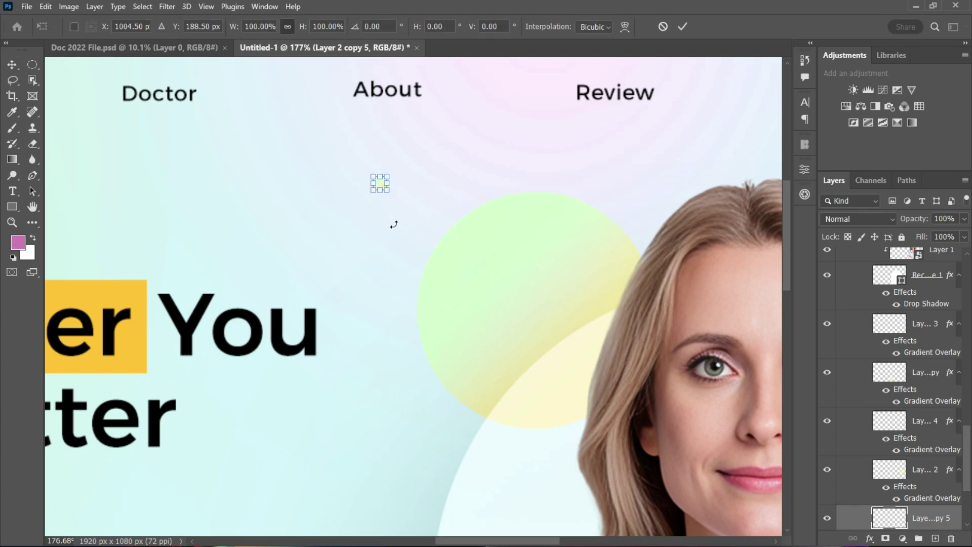
pyautogui.moveTo(392, 182); pyautogui.dragTo(399, 181)
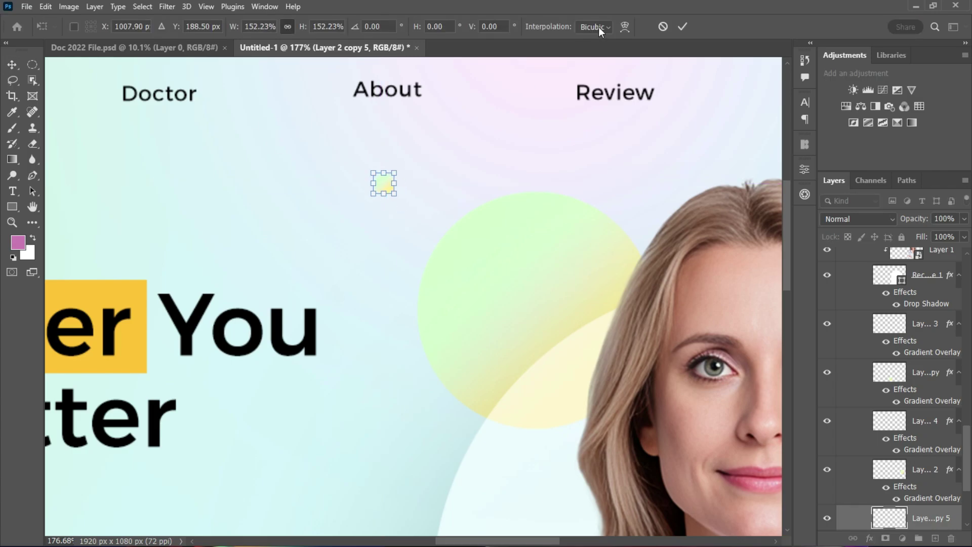
pyautogui.click(683, 26)
pyautogui.scroll(-11, 528, 317)
pyautogui.scroll(-1, 482, 365)
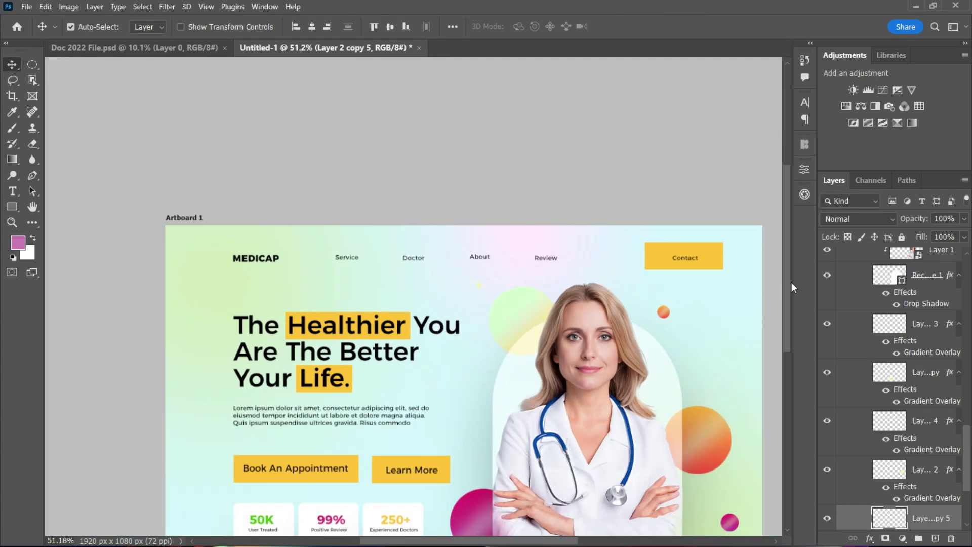
pyautogui.moveTo(791, 282); pyautogui.dragTo(783, 333)
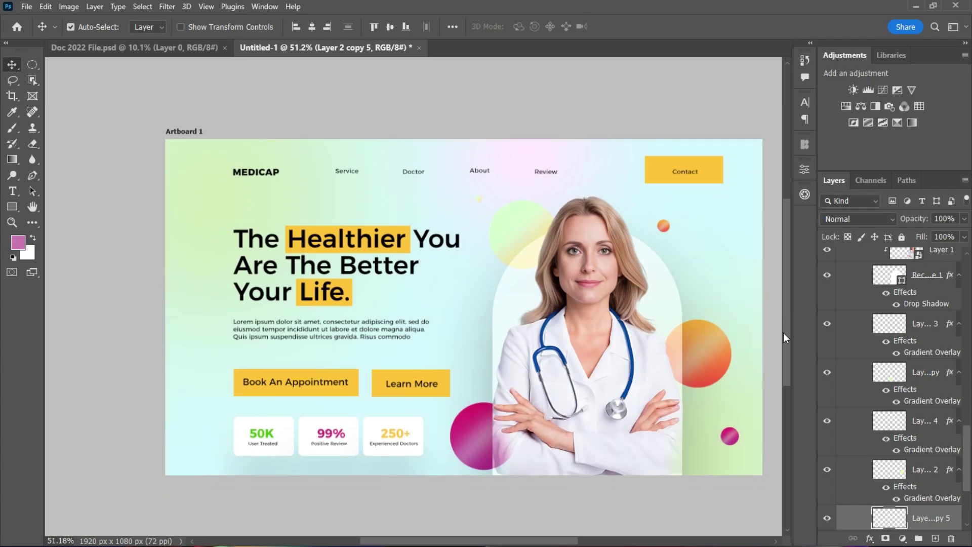
pyautogui.scroll(1, 619, 370)
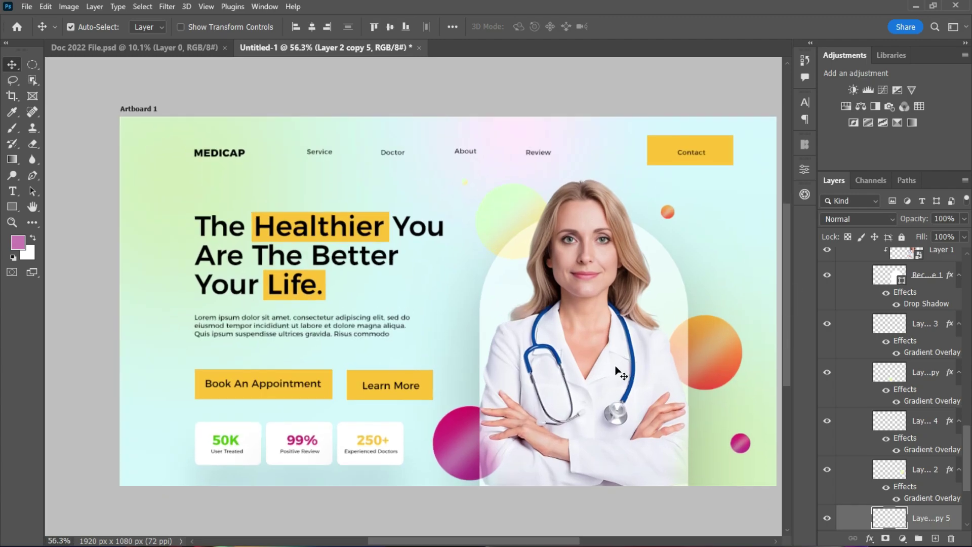
pyautogui.moveTo(470, 543); pyautogui.dragTo(481, 545)
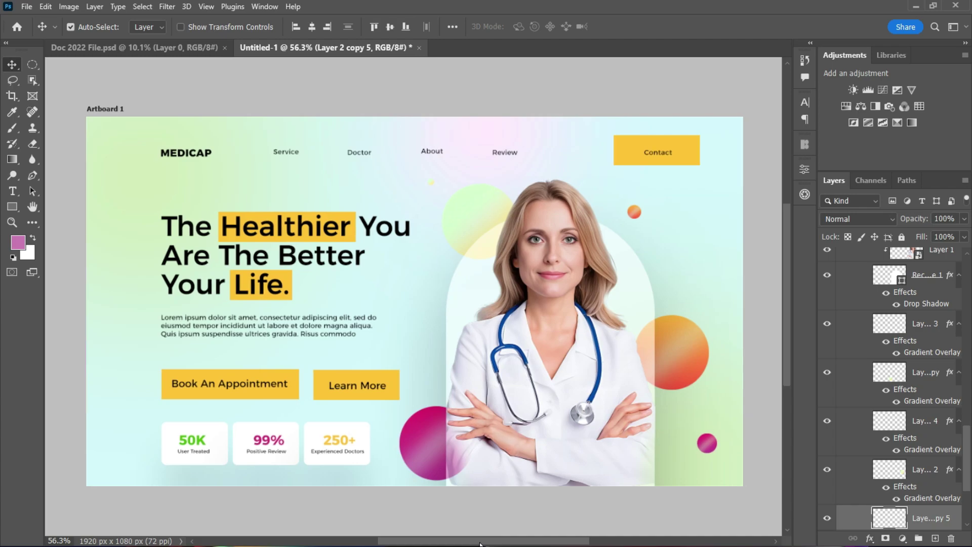
# Move the Rectangle 2 copy layer directly below the "Learn More" text layer in the layer stack
pyautogui.moveTo(969, 447); pyautogui.dragTo(961, 263)
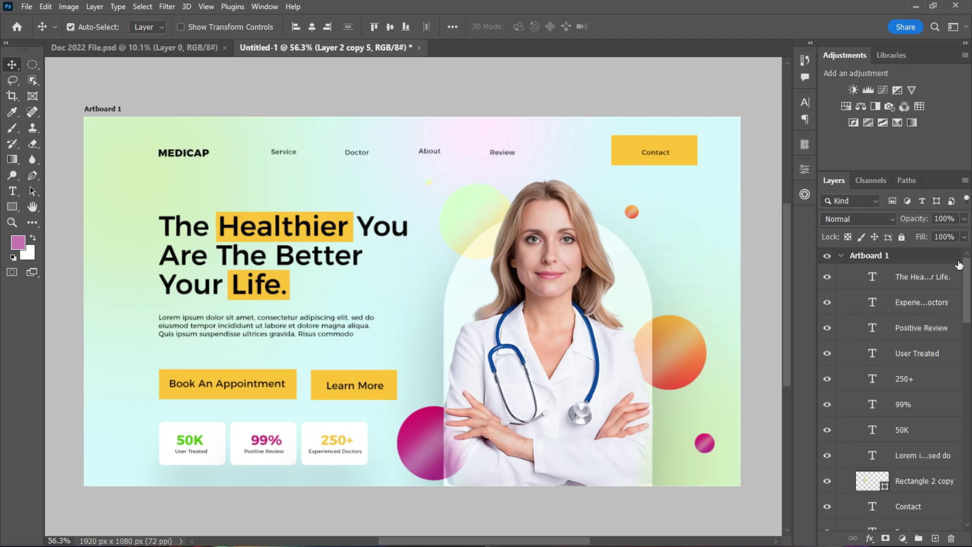
pyautogui.click(933, 279)
pyautogui.moveTo(967, 303); pyautogui.dragTo(969, 354)
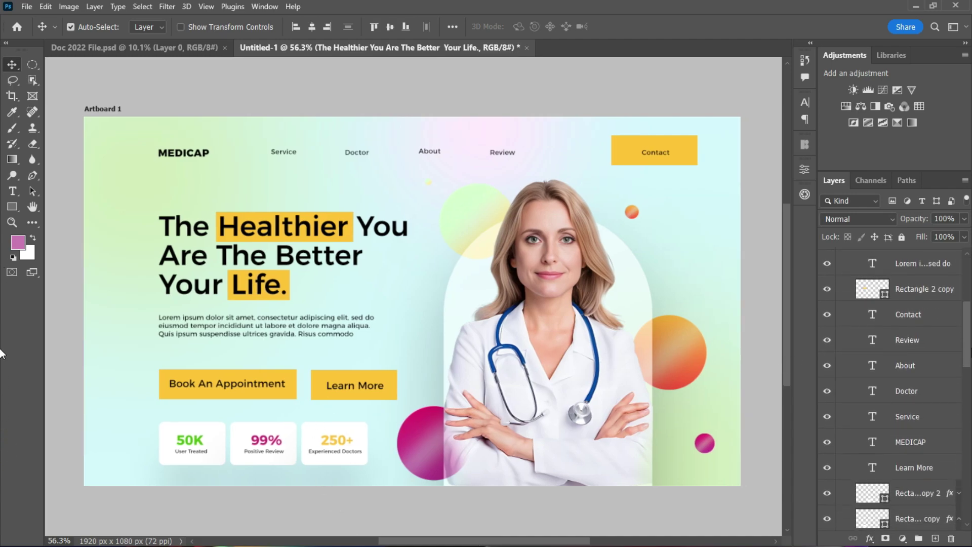
pyautogui.moveTo(917, 289); pyautogui.dragTo(929, 456)
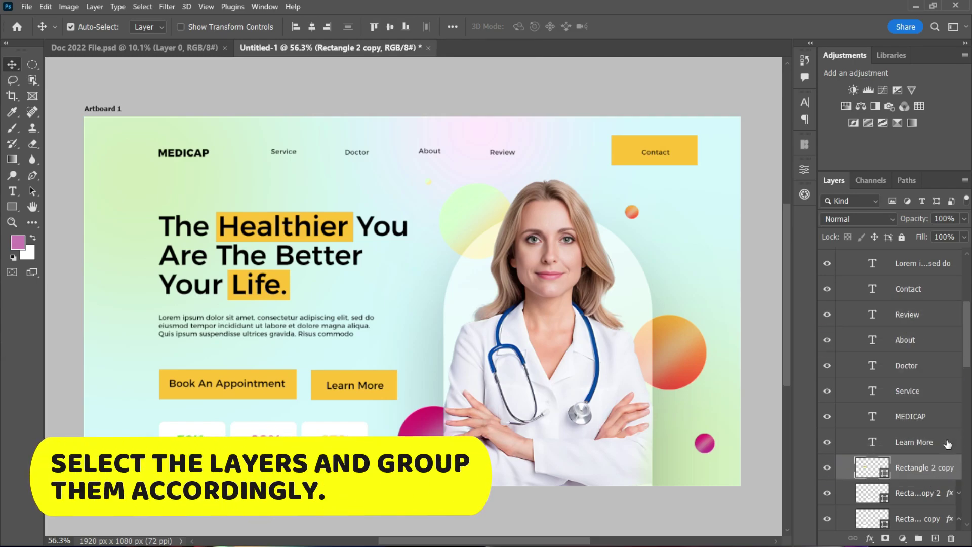
# Group the text layers from the headline through "Learn More" and name the group "Text"
pyautogui.click(946, 444)
pyautogui.scroll(5, 965, 385)
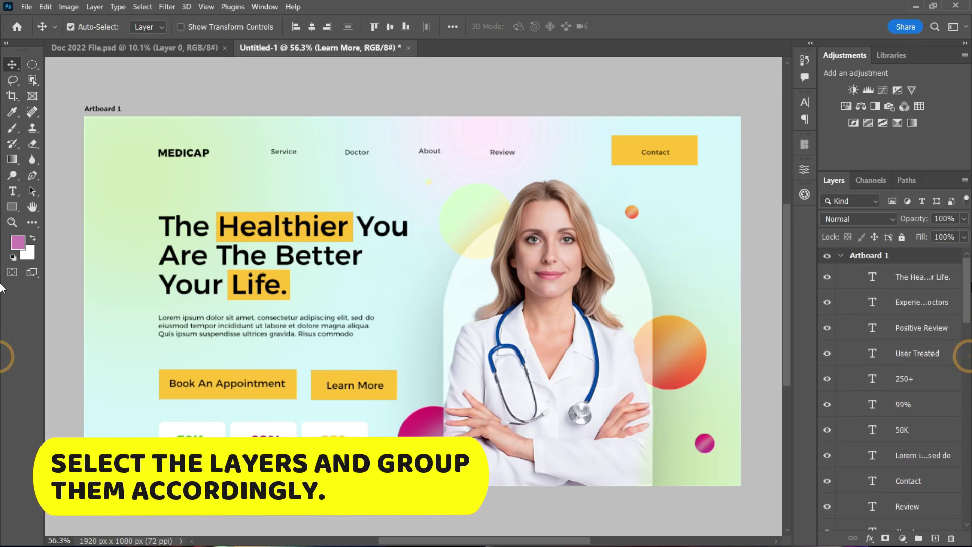
pyautogui.keyDown('shift'); pyautogui.click(934, 283); pyautogui.keyUp('shift')
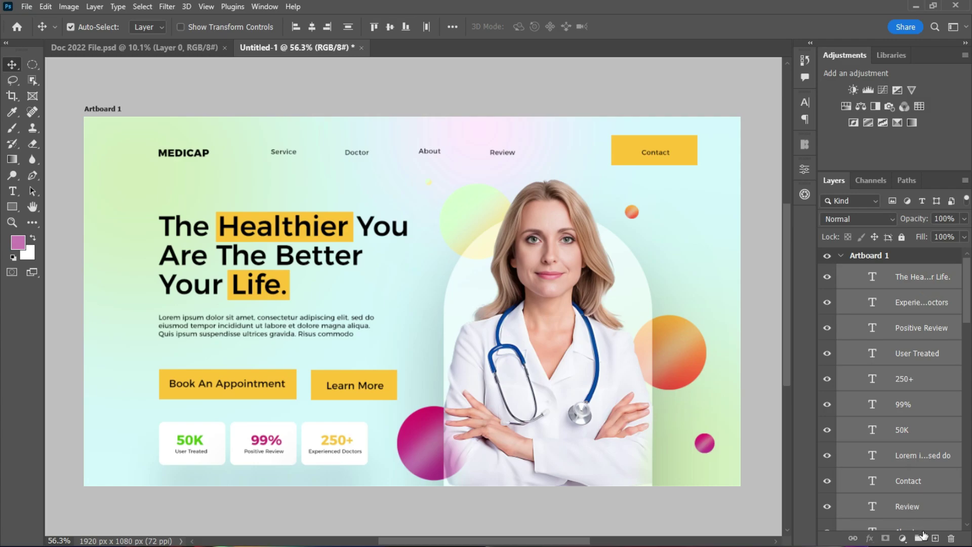
pyautogui.click(921, 538)
pyautogui.doubleClick(894, 272)
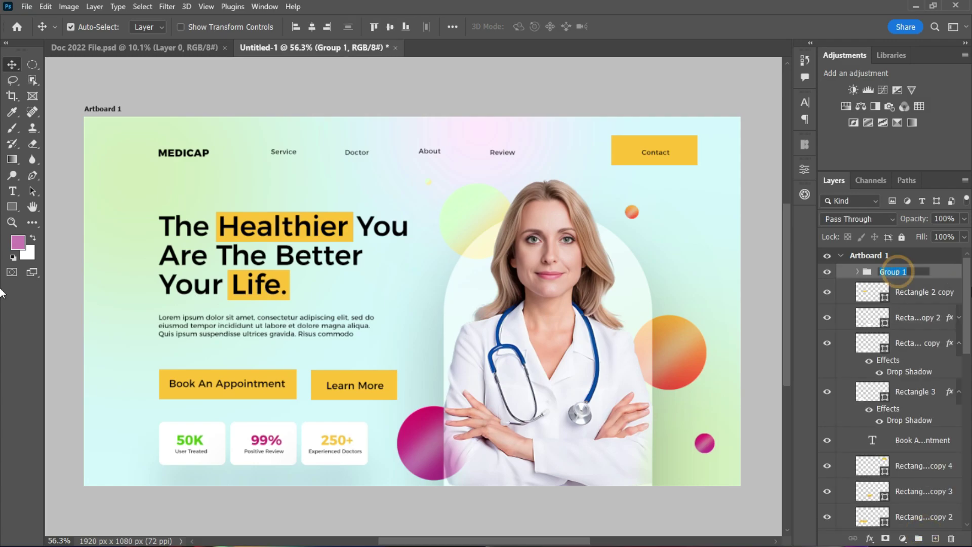
pyautogui.write('Text')
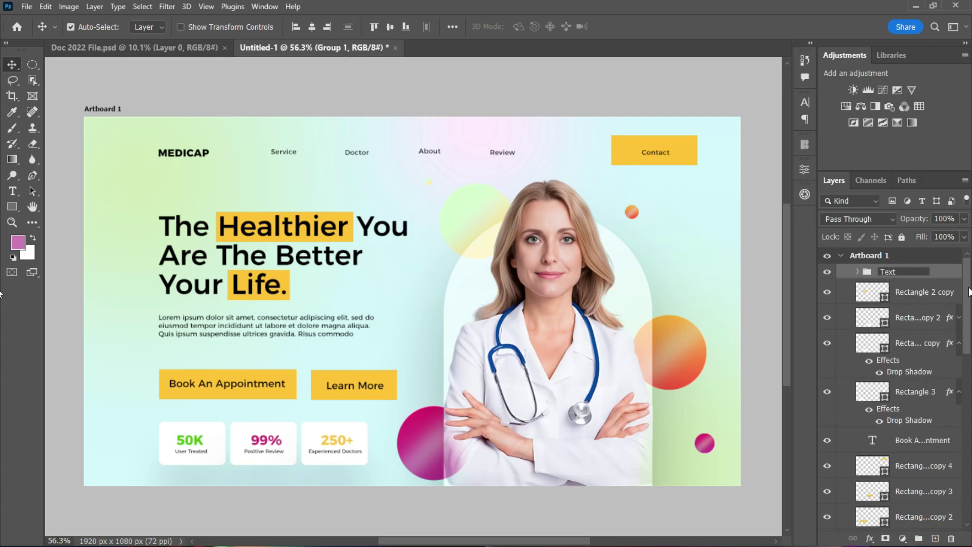
pyautogui.press('Return')
# Group the layers from Rectangle 2 copy through Rectangle 2, name the group "Shapes", and collapse the Design group
pyautogui.click(938, 290)
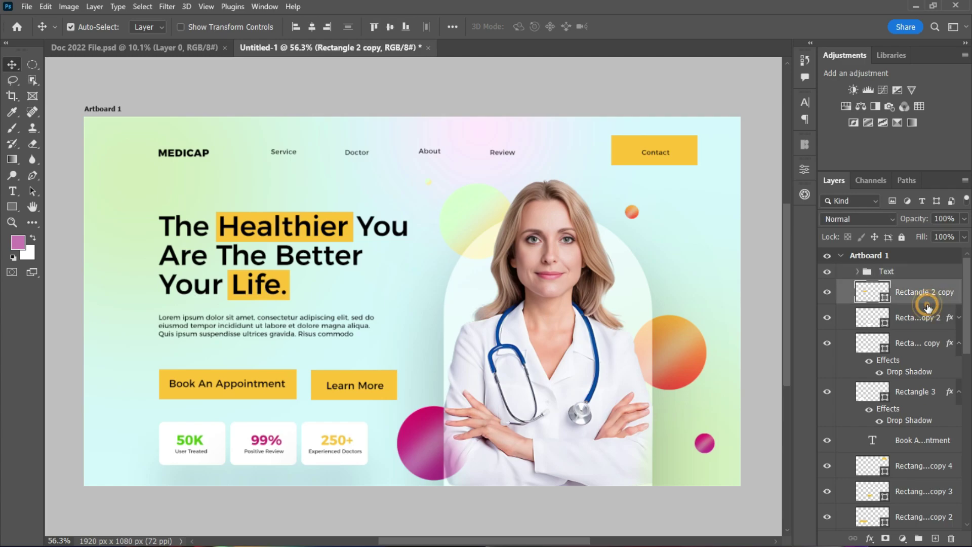
pyautogui.moveTo(970, 318); pyautogui.dragTo(969, 388)
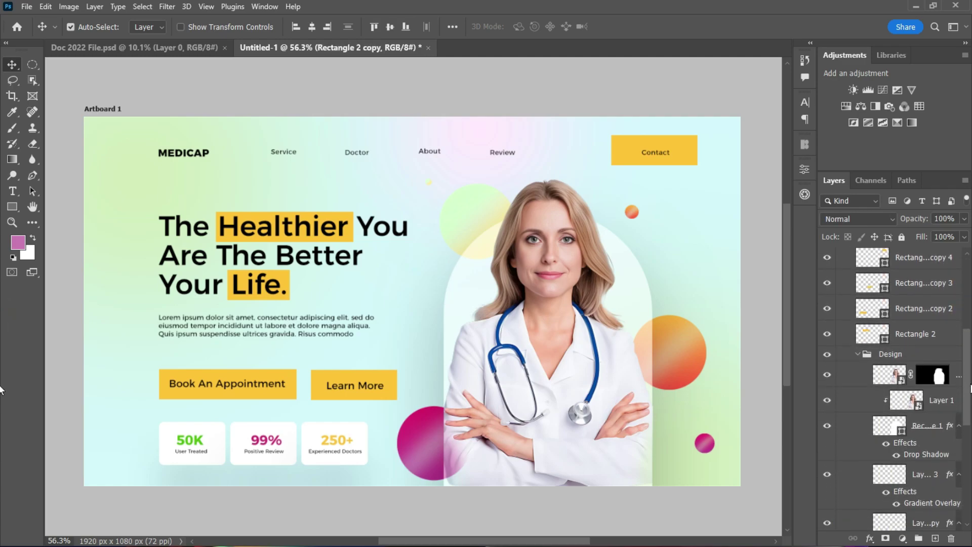
pyautogui.keyDown('shift'); pyautogui.click(933, 338); pyautogui.keyUp('shift')
pyautogui.click(918, 537)
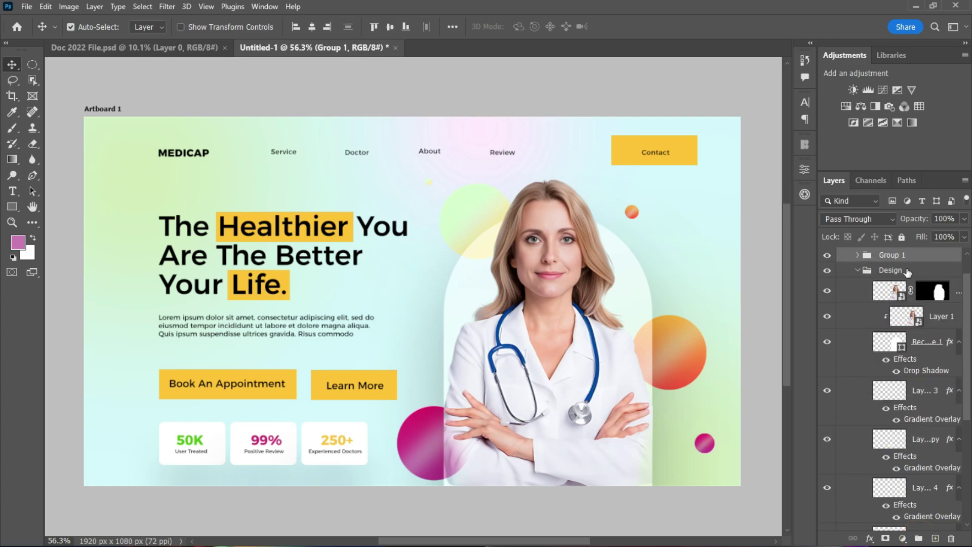
pyautogui.scroll(1, 967, 337)
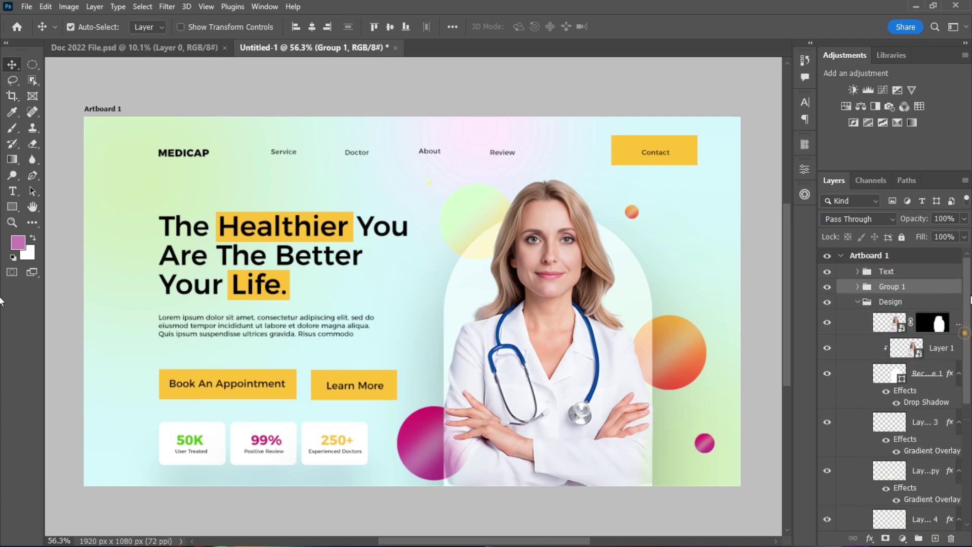
pyautogui.doubleClick(892, 286)
pyautogui.write('Shapes')
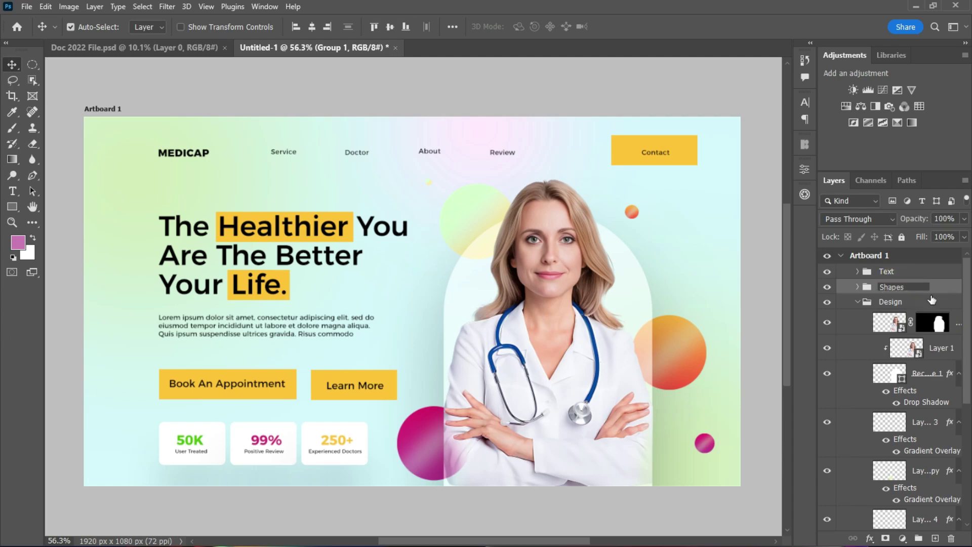
pyautogui.click(956, 287)
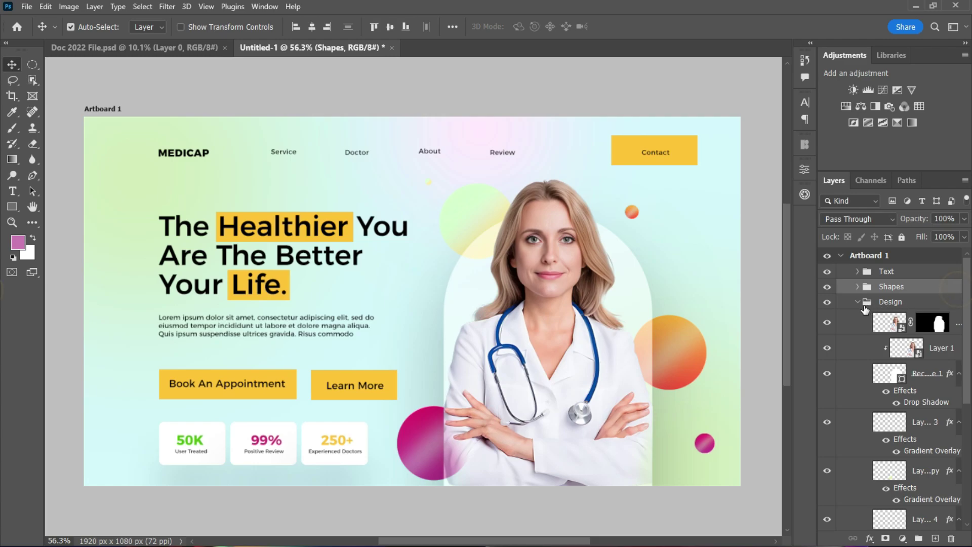
pyautogui.click(859, 303)
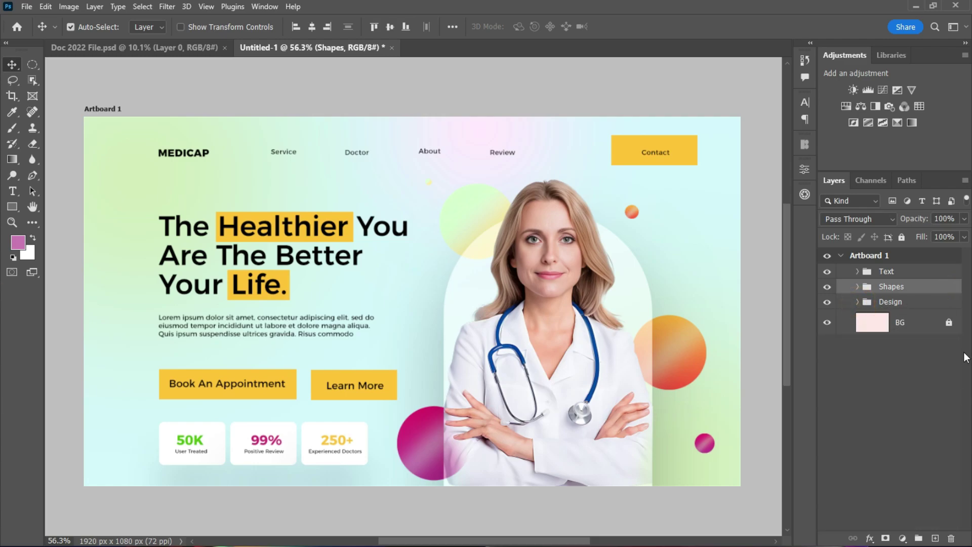